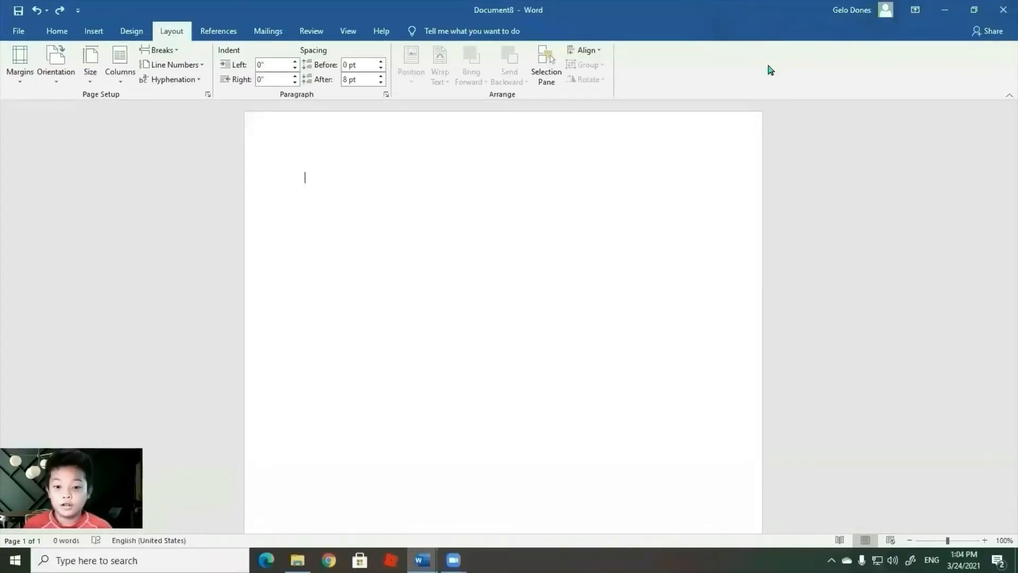
Set the page background colour to the standard Dark Blue
{"action": "left_click", "coordinate": [130, 33]}
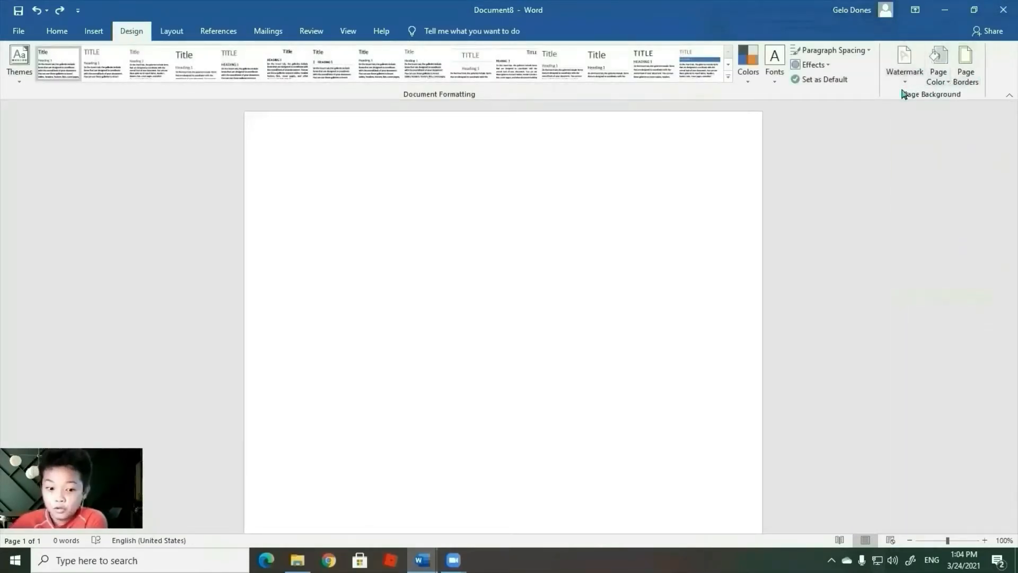
{"action": "left_click", "coordinate": [943, 83]}
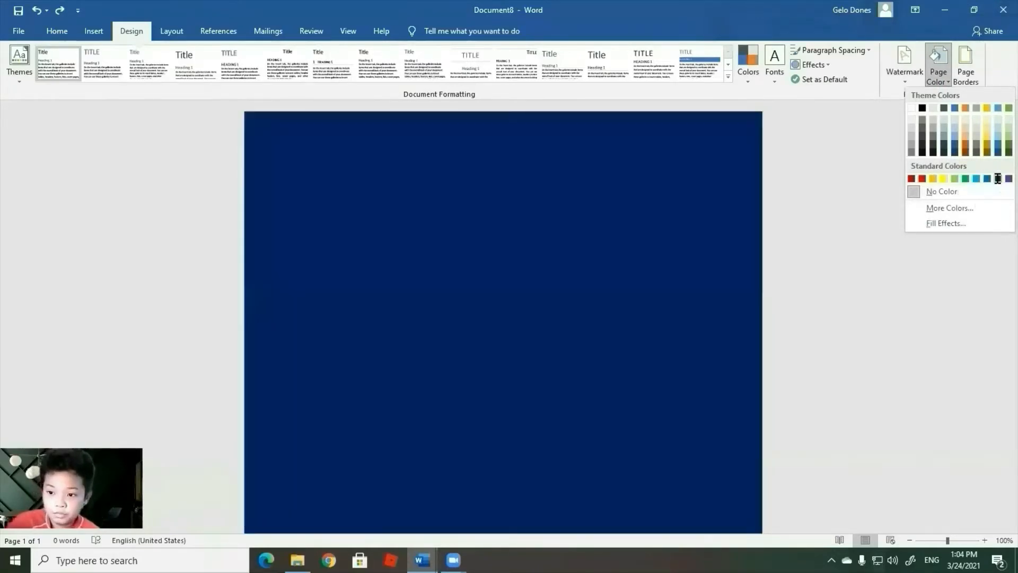
{"action": "left_click", "coordinate": [998, 178]}
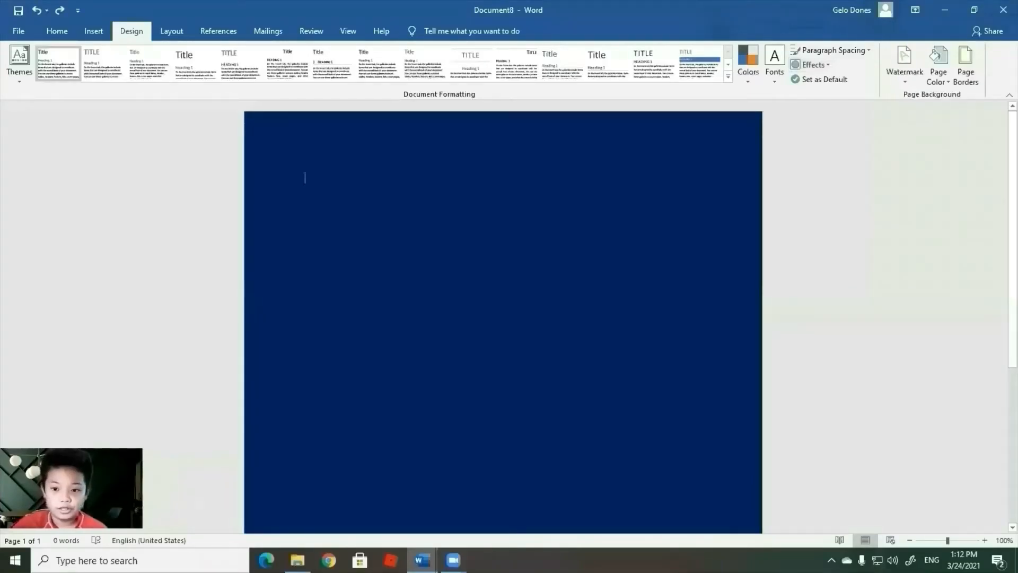
Add a box page border to the whole document with the triple-line style, white colour and ½ pt width
{"action": "left_click", "coordinate": [966, 69]}
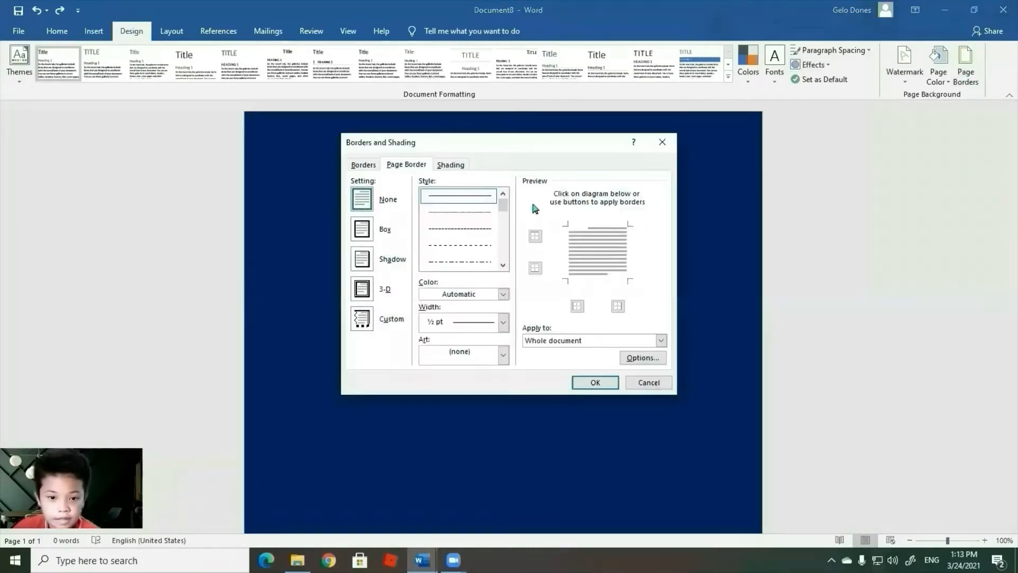
{"action": "left_click", "coordinate": [365, 230]}
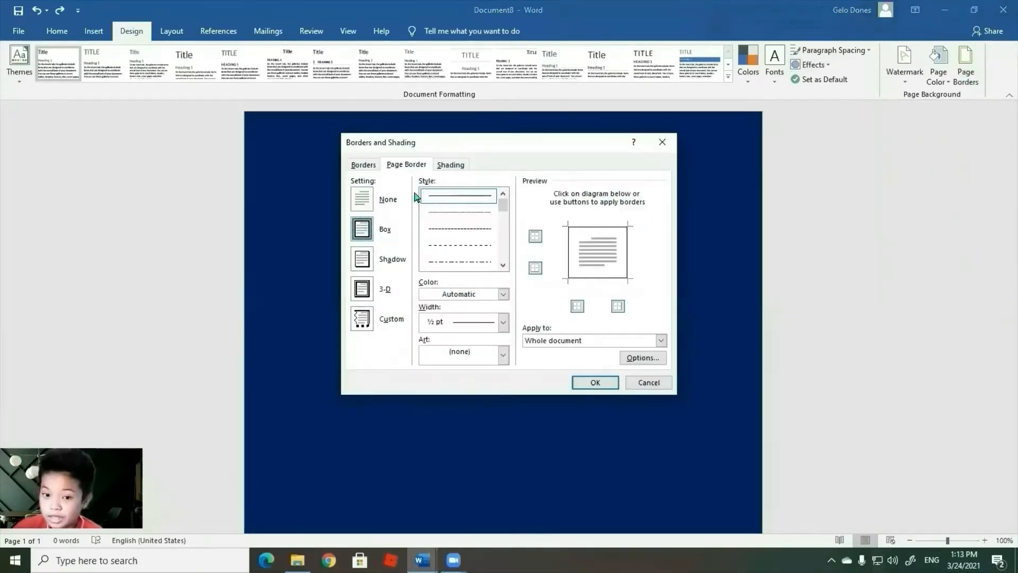
{"action": "scroll", "coordinate": [446, 230], "scroll_direction": "down", "scroll_amount": 2}
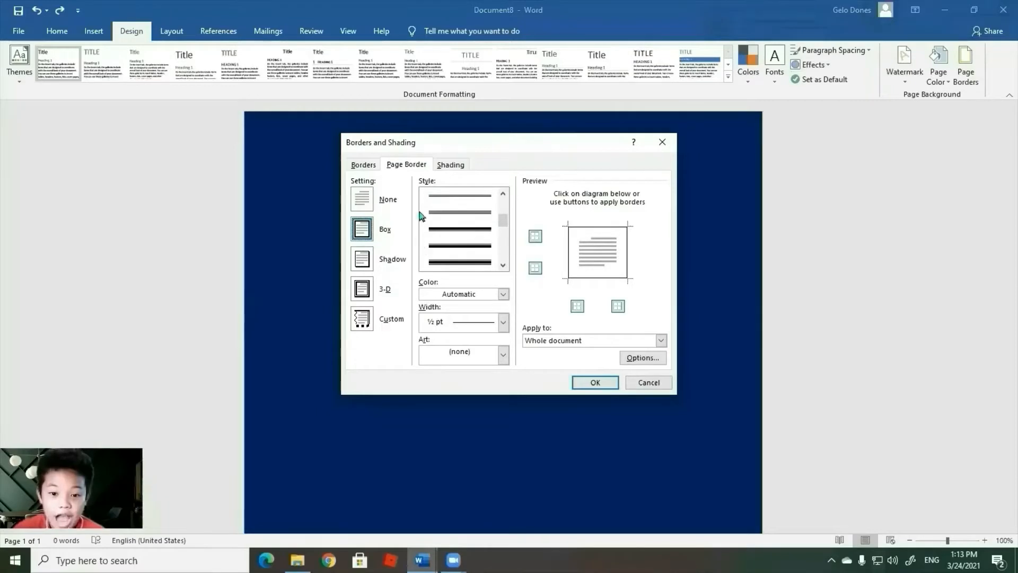
{"action": "left_click", "coordinate": [440, 213]}
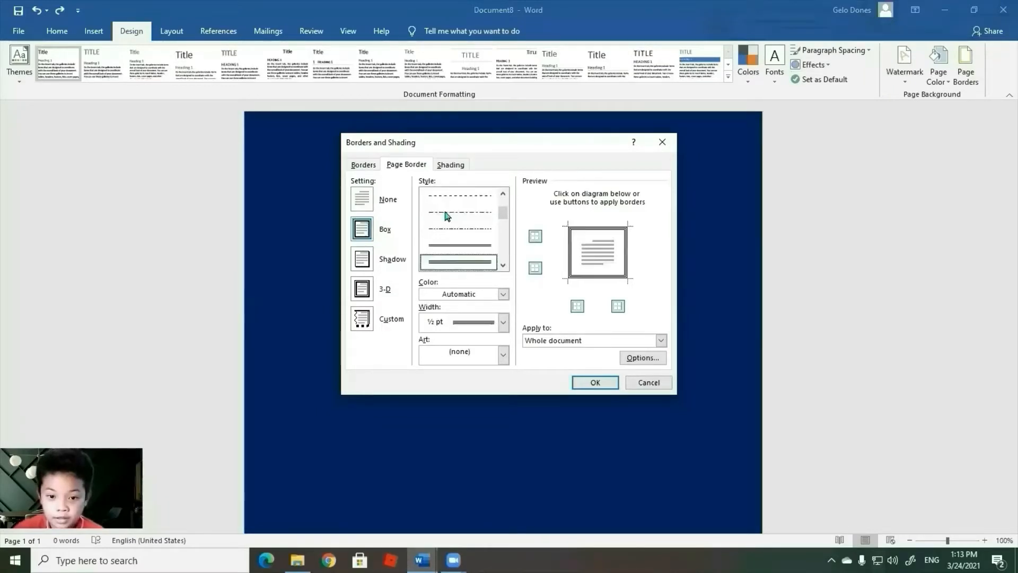
{"action": "left_click", "coordinate": [460, 296]}
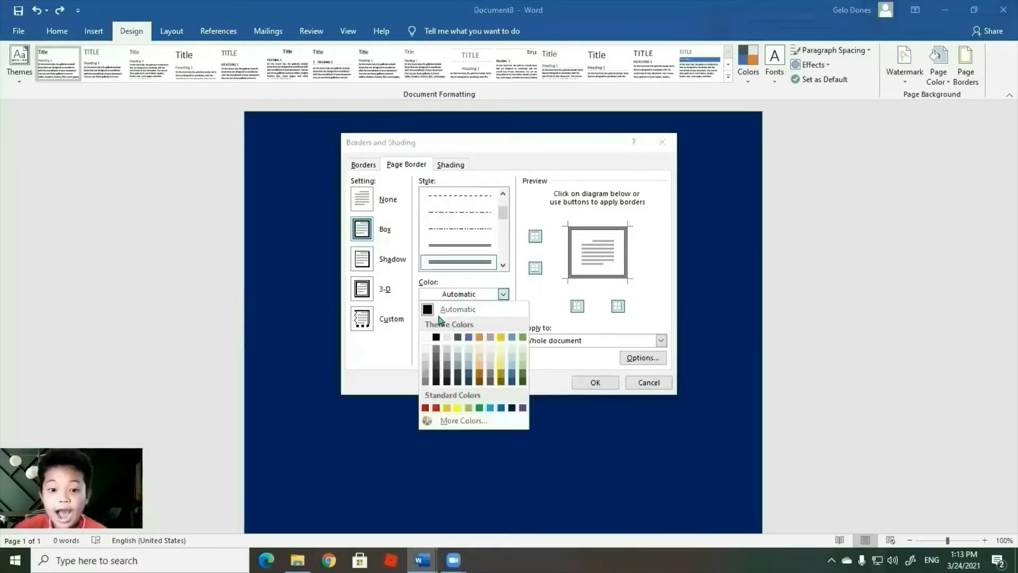
{"action": "left_click", "coordinate": [426, 337]}
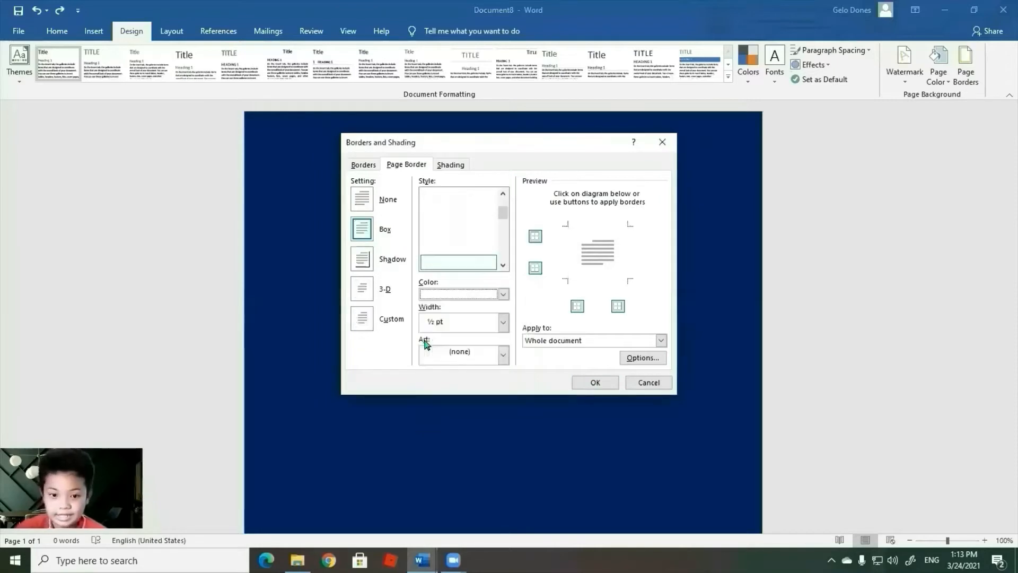
{"action": "left_click", "coordinate": [443, 322]}
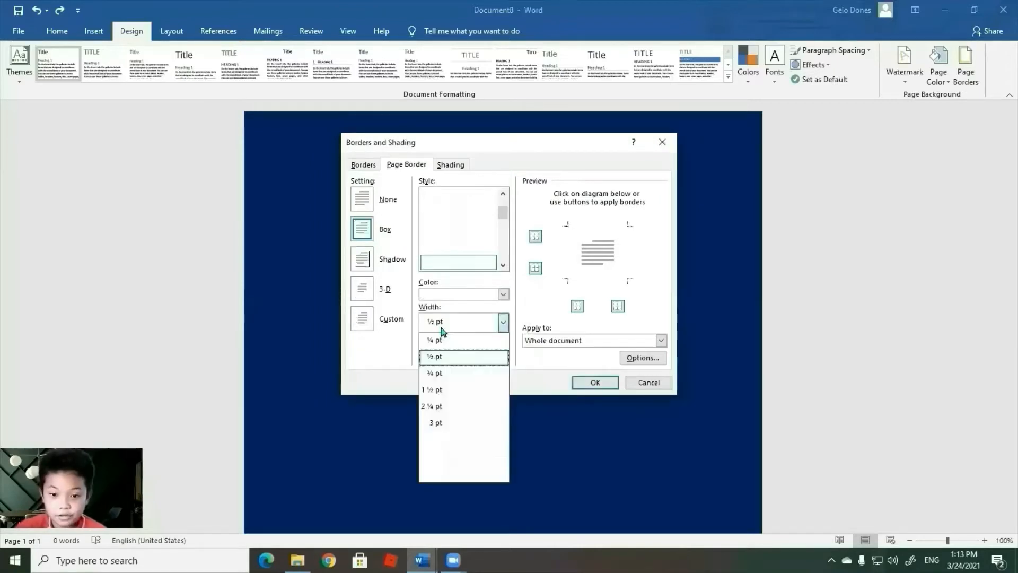
{"action": "left_click", "coordinate": [456, 358]}
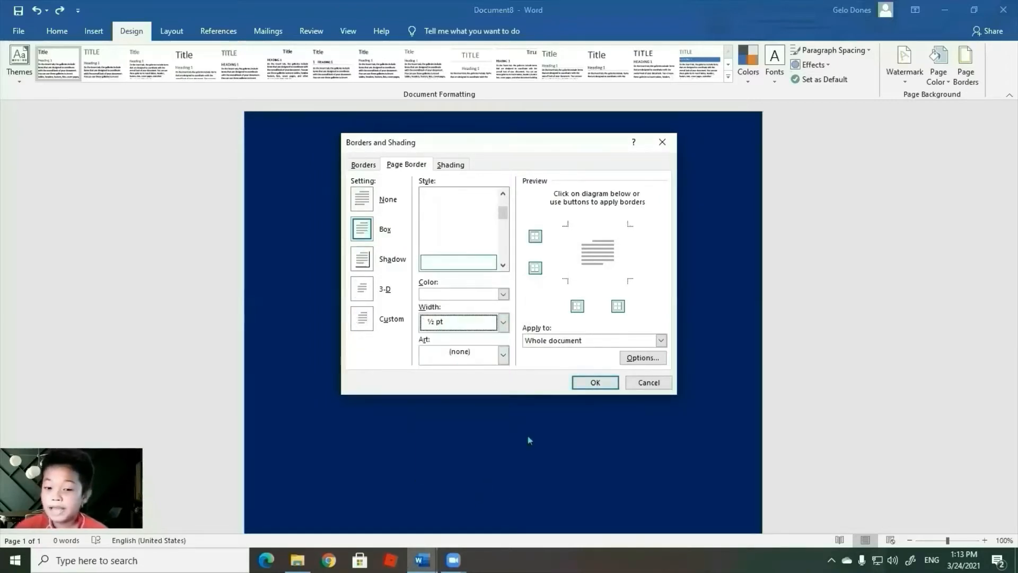
{"action": "left_click", "coordinate": [596, 383]}
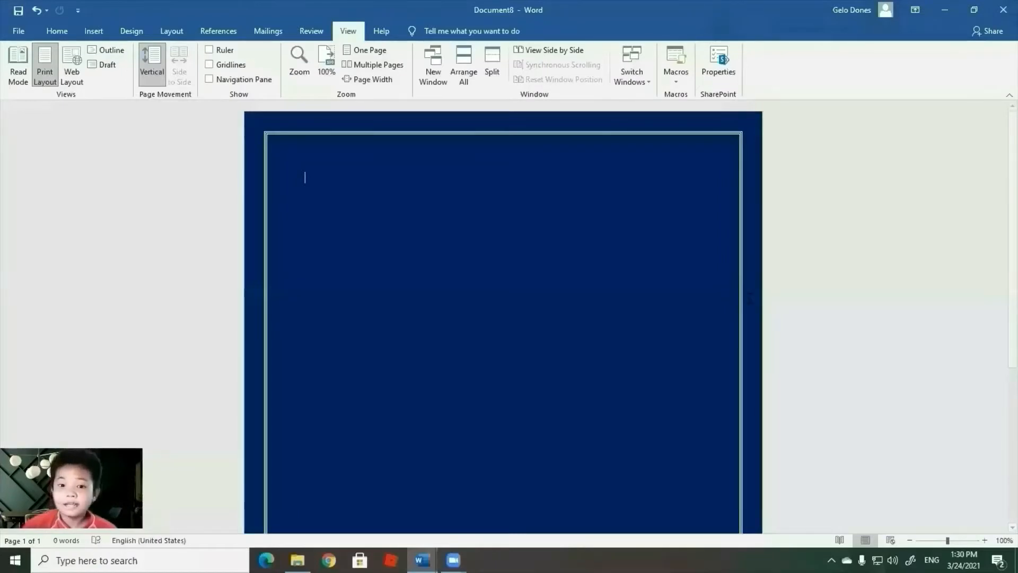
Save the document as "pandemic feels" in the MY JOURNAL folder on the desktop
{"action": "left_click", "coordinate": [19, 32]}
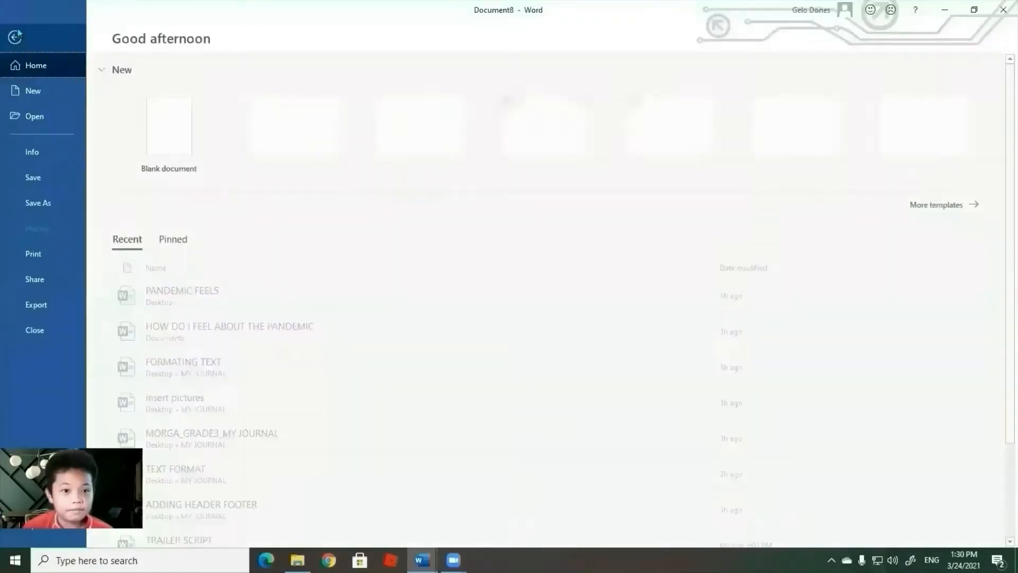
{"action": "left_click", "coordinate": [56, 202]}
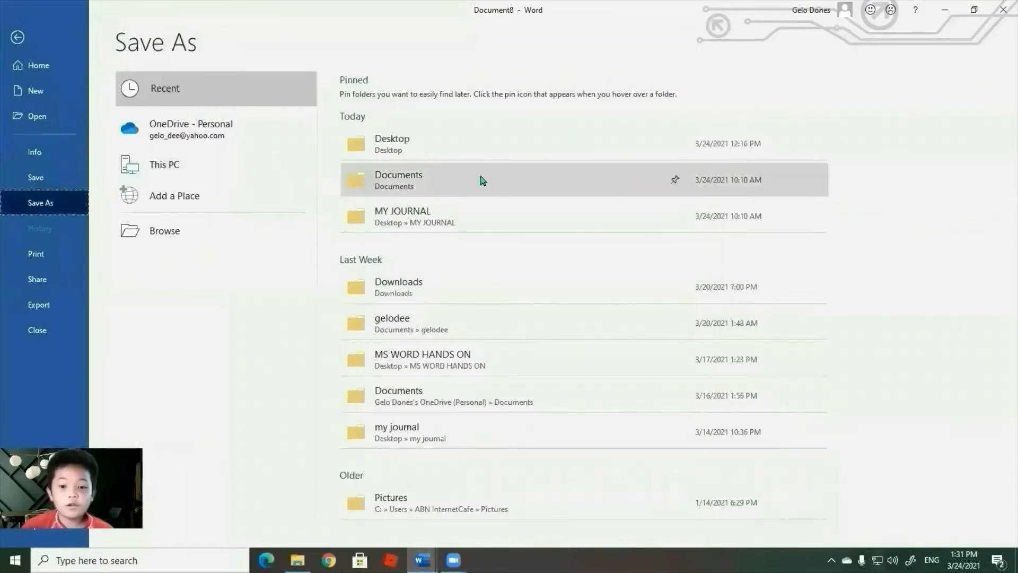
{"action": "left_click", "coordinate": [467, 224]}
{"action": "left_click", "coordinate": [268, 214]}
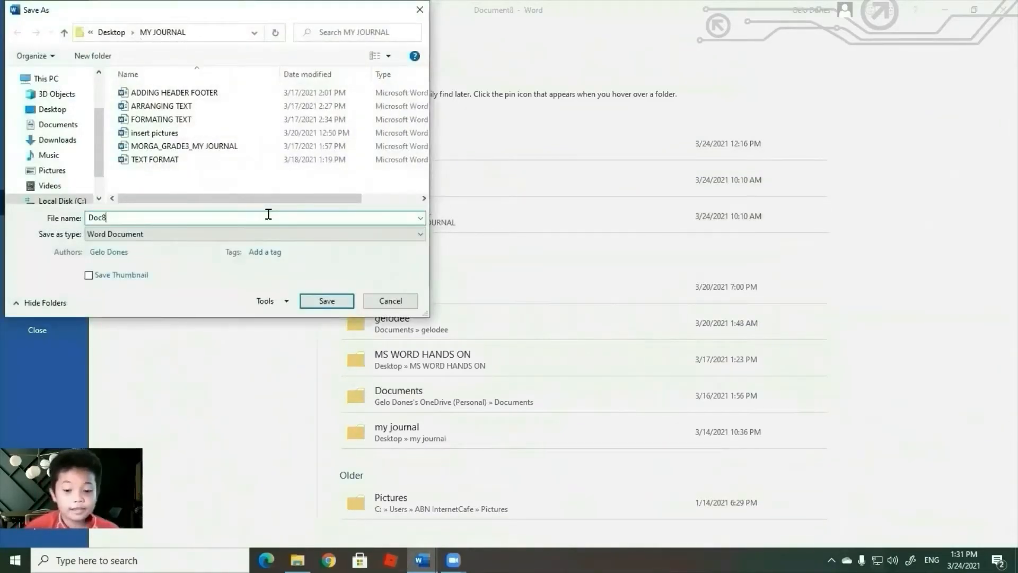
{"action": "key", "text": "BackSpace"}
{"action": "key", "text": "BackSpace"}
{"action": "key", "text": "BackSpace"}
{"action": "key", "text": "BackSpace"}
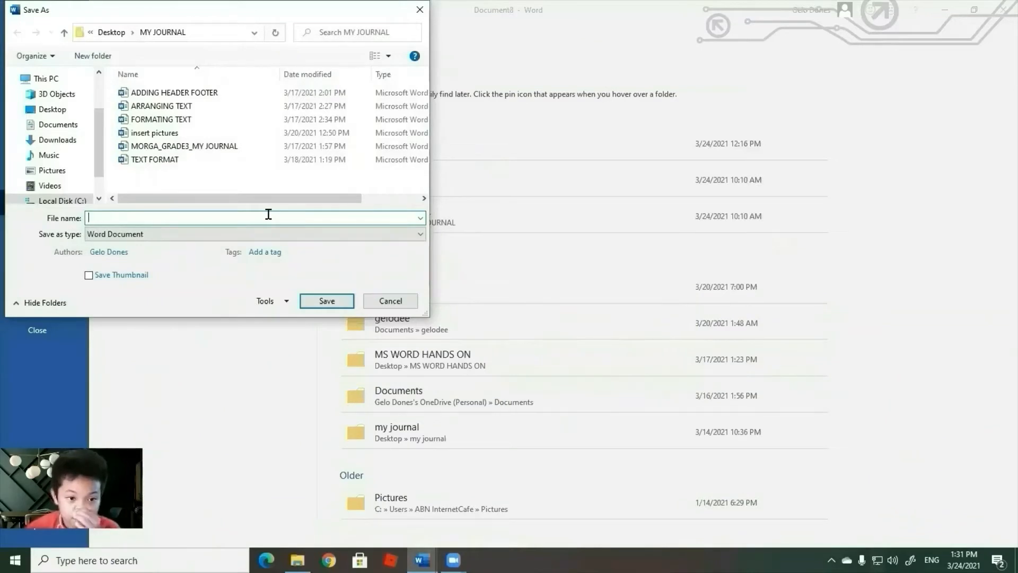
{"action": "type", "text": "pa"}
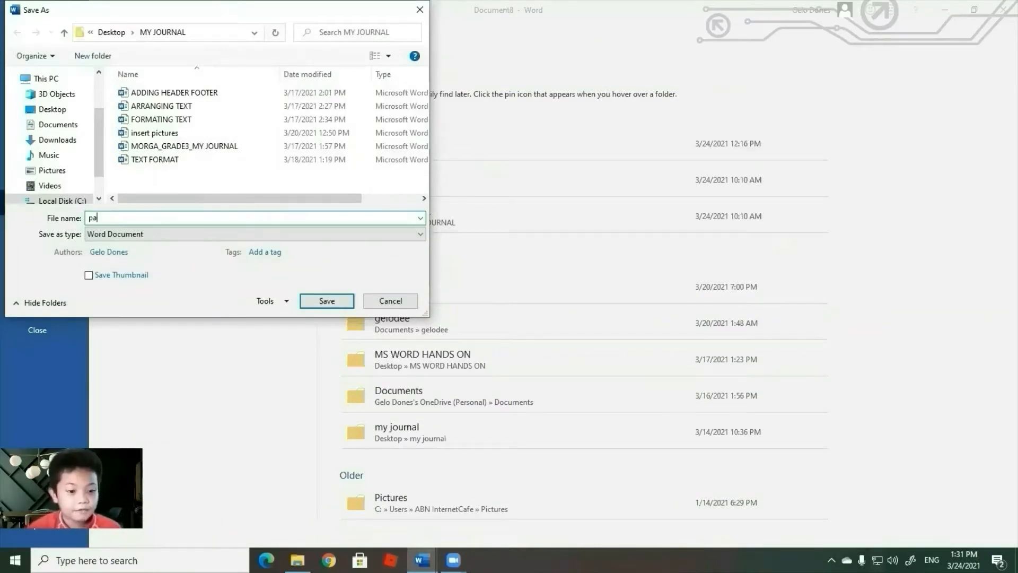
{"action": "type", "text": "ndemi"}
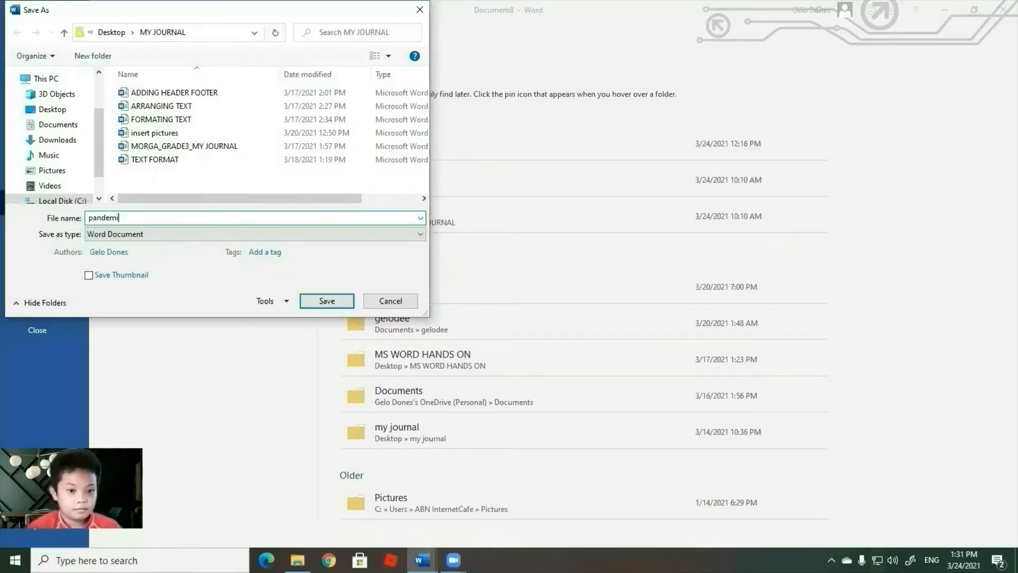
{"action": "type", "text": "c feels"}
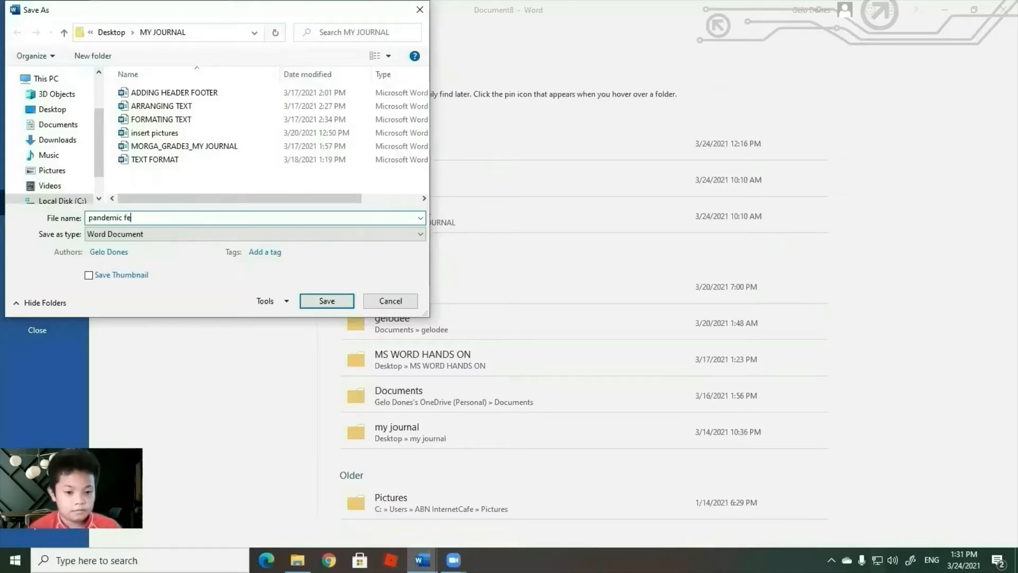
{"action": "left_click", "coordinate": [347, 302]}
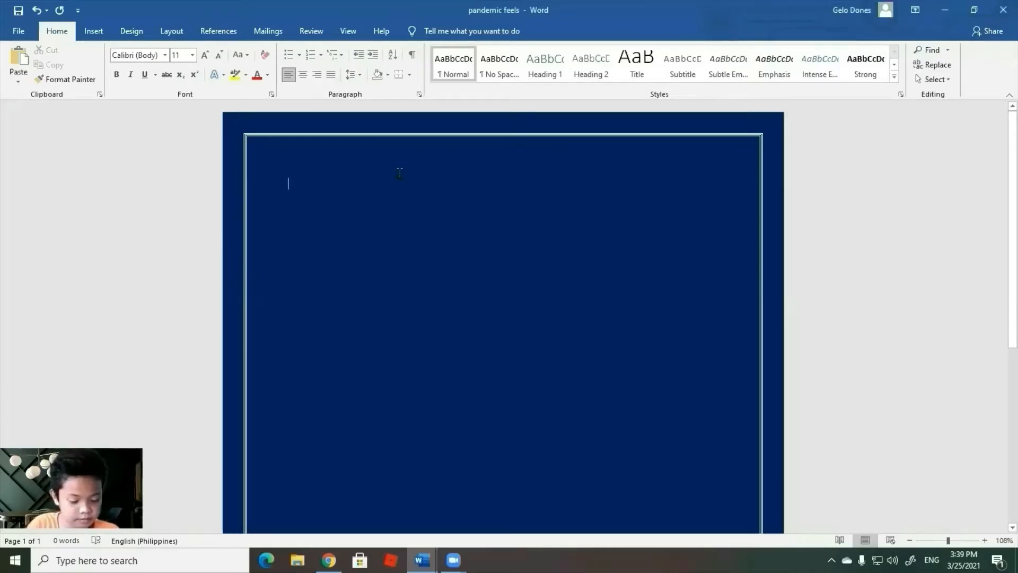
Enter the title "HOW DO I FEEL ABOUT THE PANDEMIC?" on the first line of the page
{"action": "type", "text": "HO"}
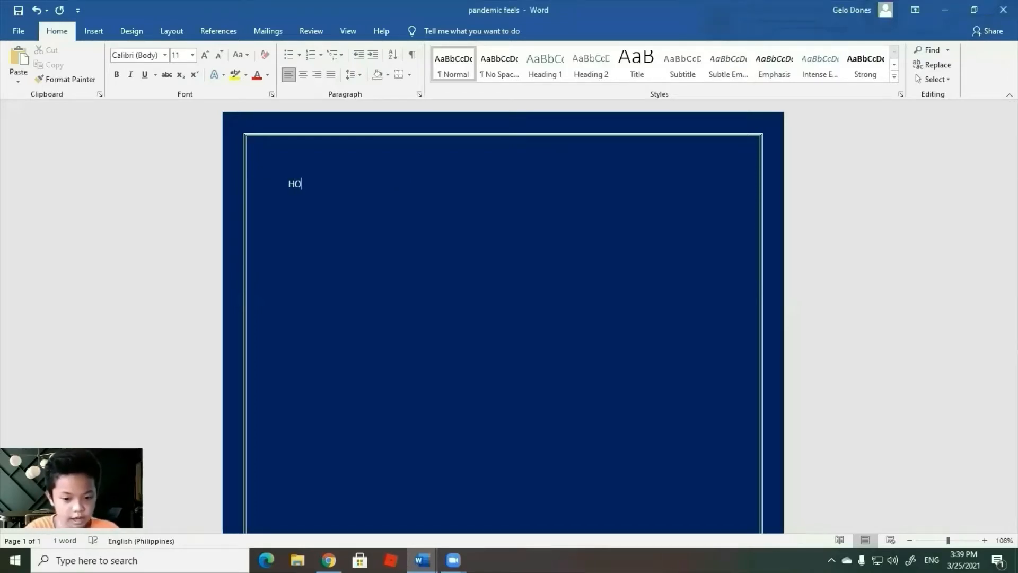
{"action": "type", "text": "W DO I"}
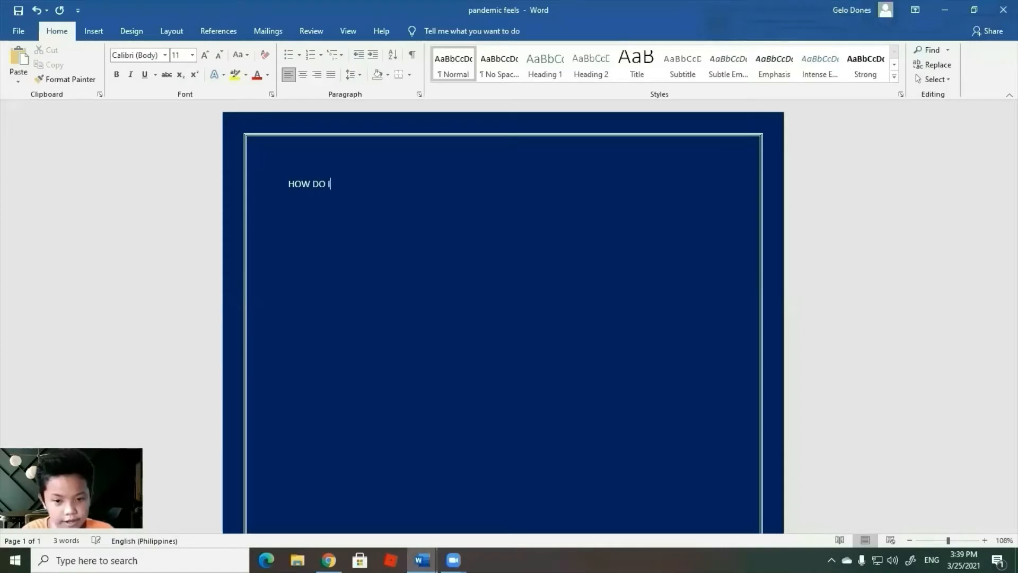
{"action": "type", "text": " FEEL A"}
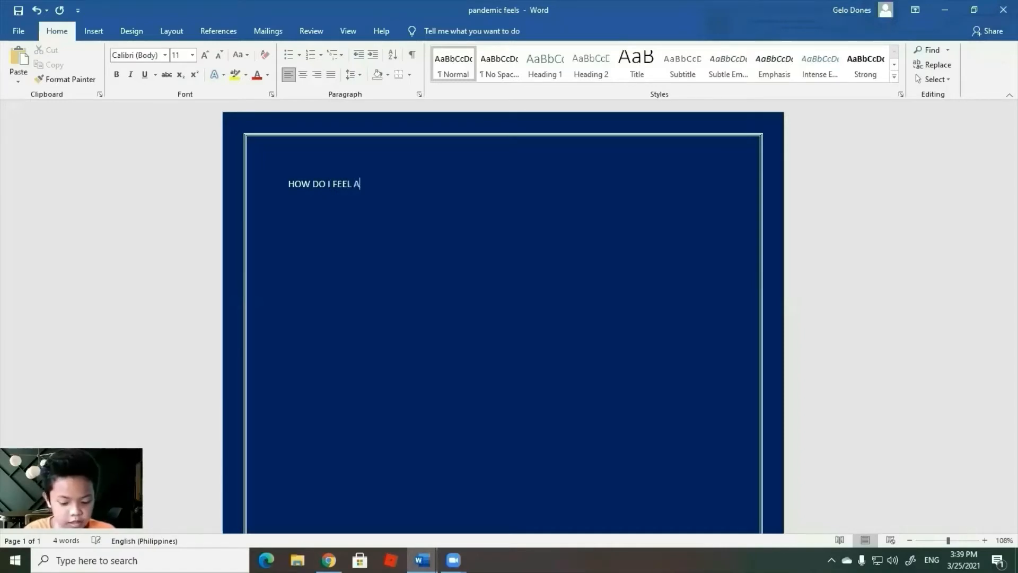
{"action": "type", "text": "BOUT THE"}
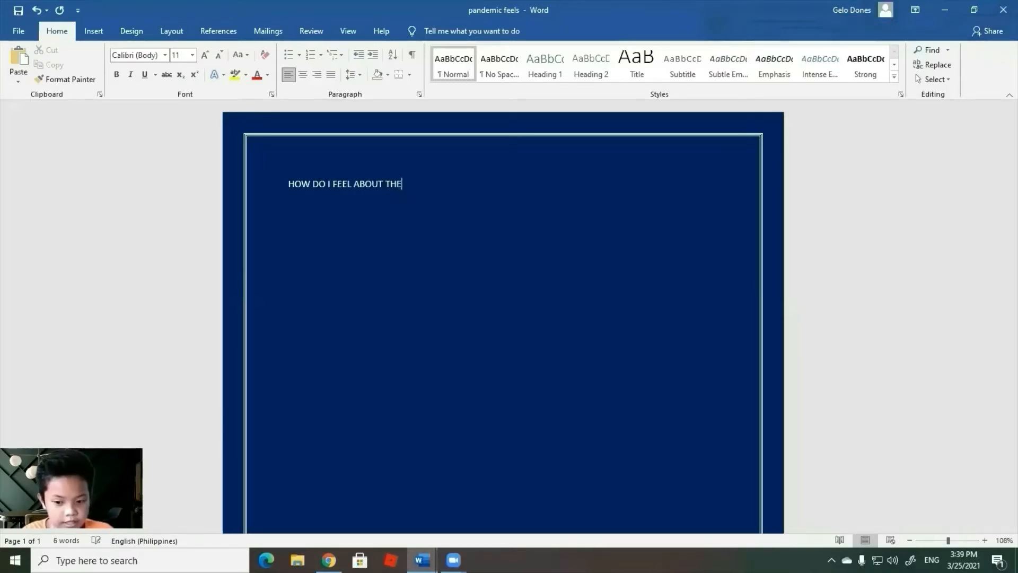
{"action": "type", "text": " PANDEMIC"}
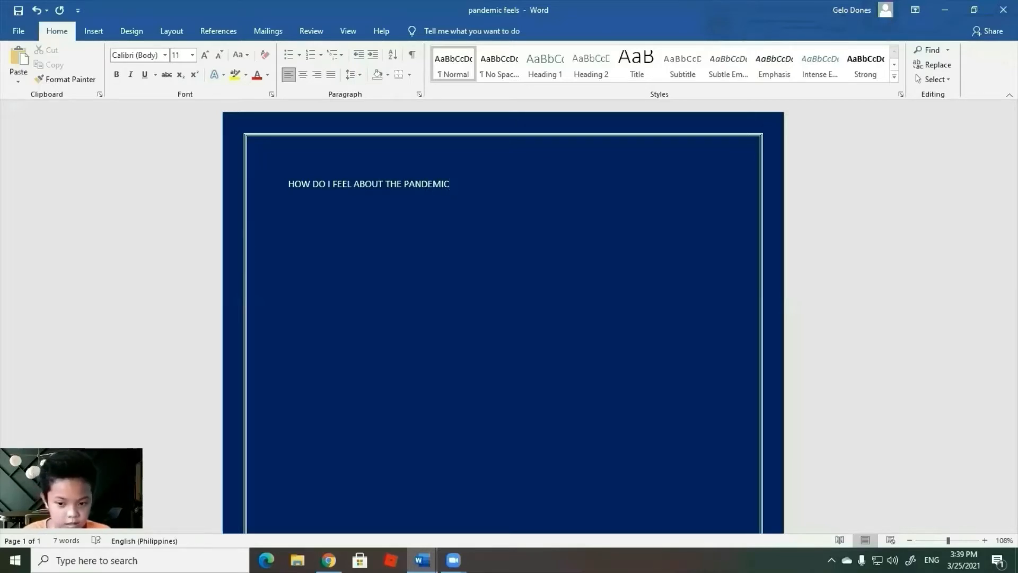
{"action": "type", "text": "?"}
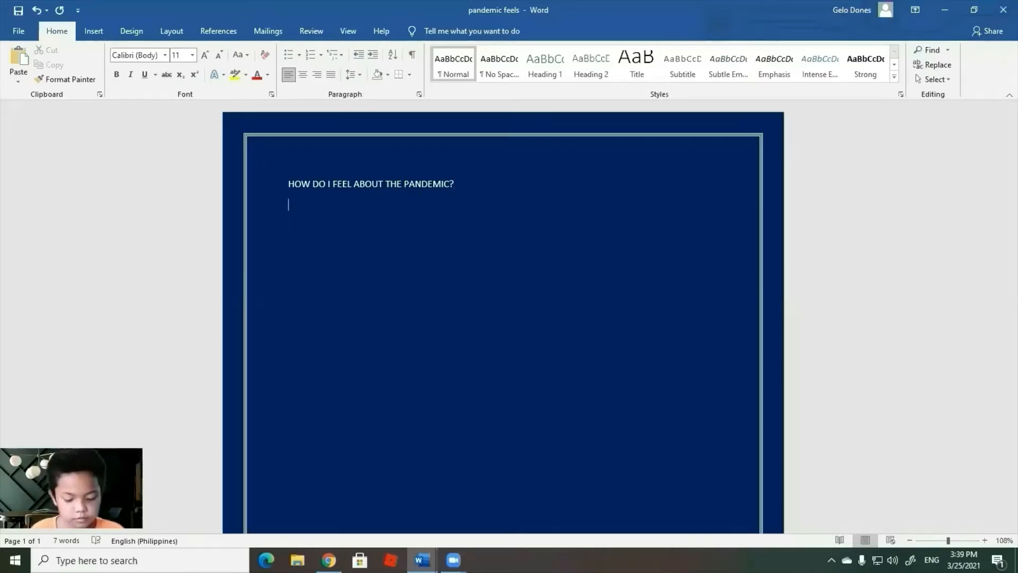
Enter the sentence "Everyone of us is experiencing different emotions regarding these pandemic days." on the line below the title
{"action": "type", "text": "eve"}
{"action": "key", "text": "BackSpace"}
{"action": "key", "text": "BackSpace"}
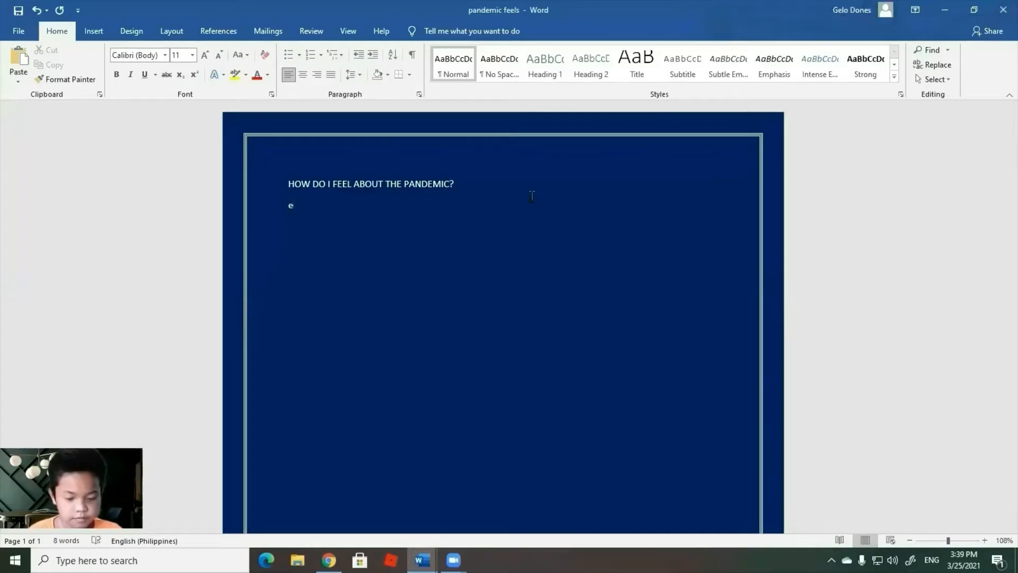
{"action": "type", "text": "Every"}
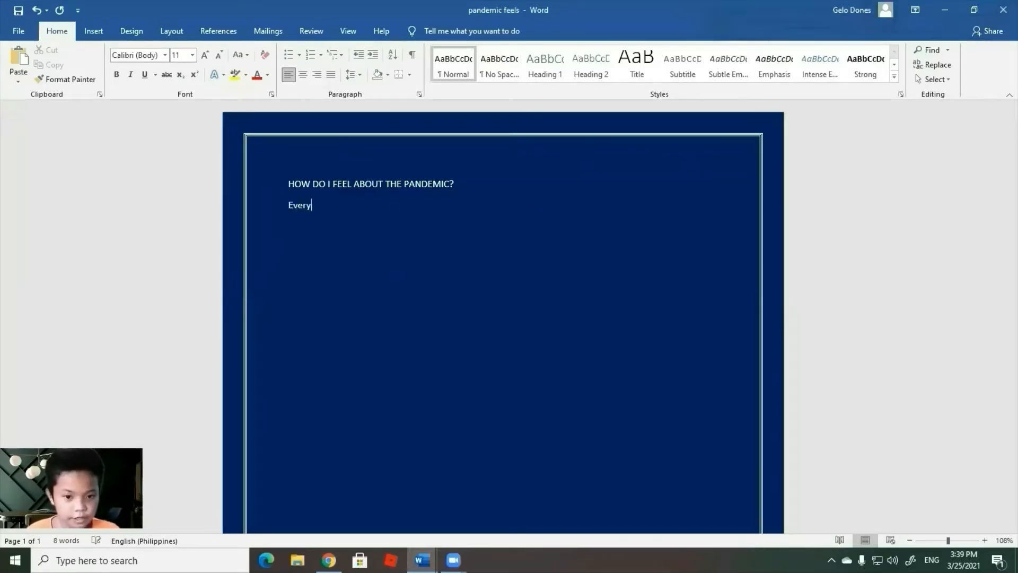
{"action": "type", "text": "one of"}
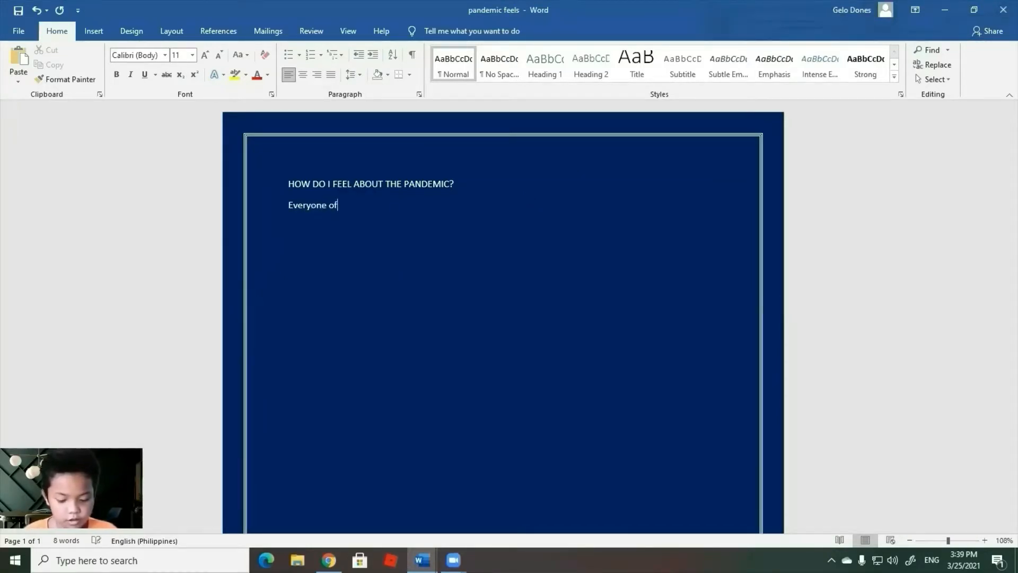
{"action": "type", "text": " us is "}
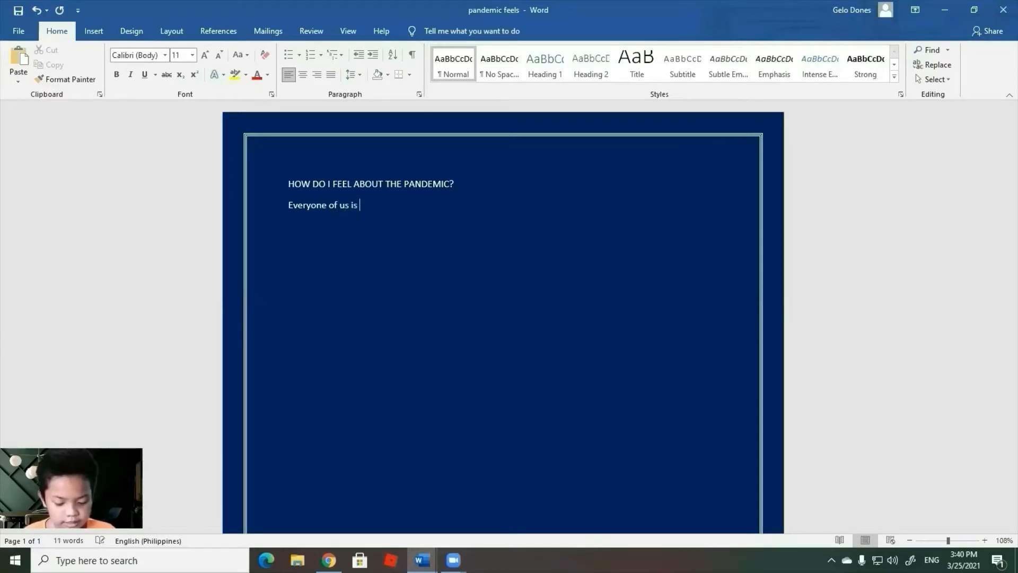
{"action": "type", "text": "expe"}
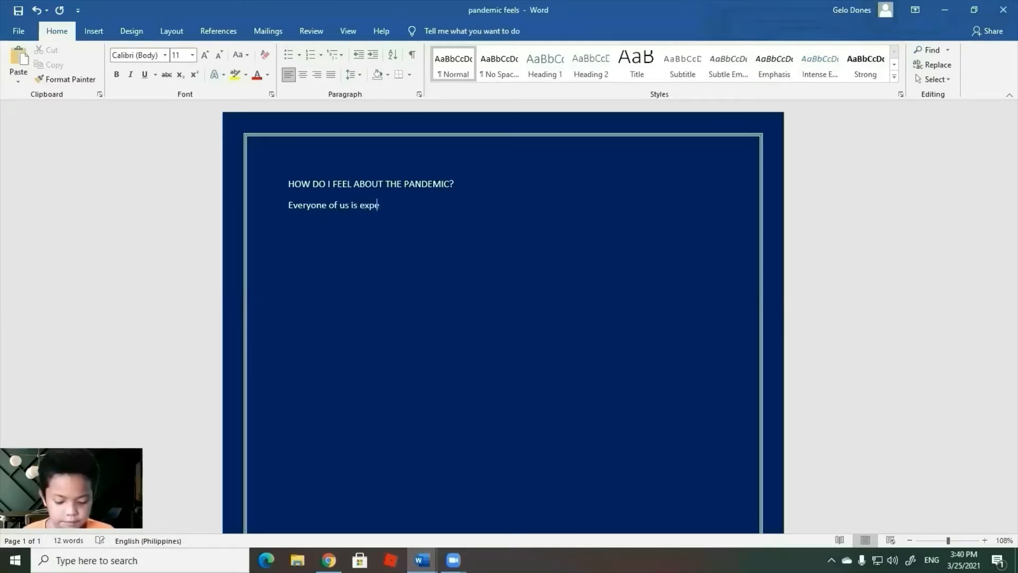
{"action": "type", "text": "riencing"}
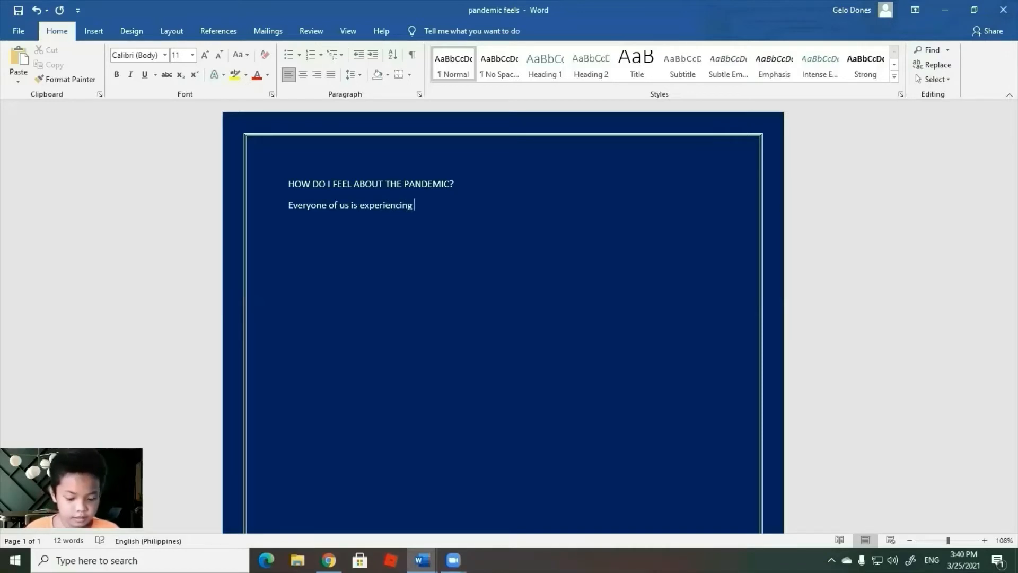
{"action": "type", "text": " diff"}
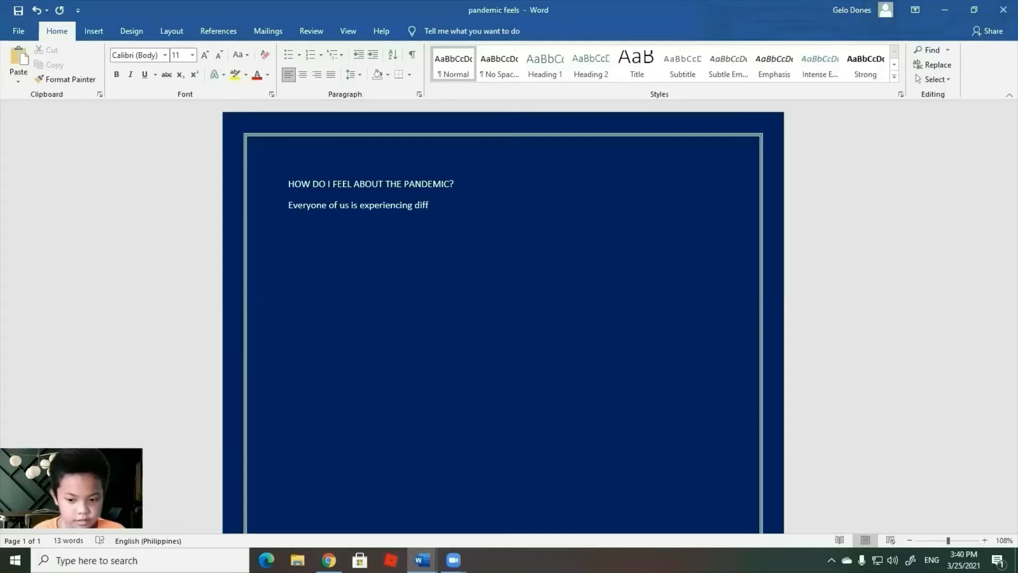
{"action": "type", "text": "erent "}
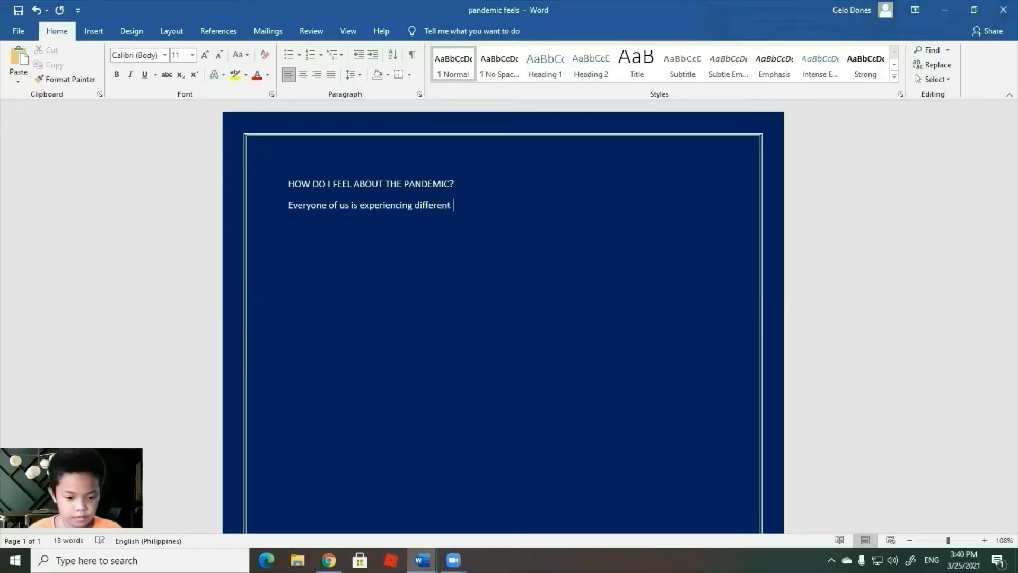
{"action": "type", "text": "emo"}
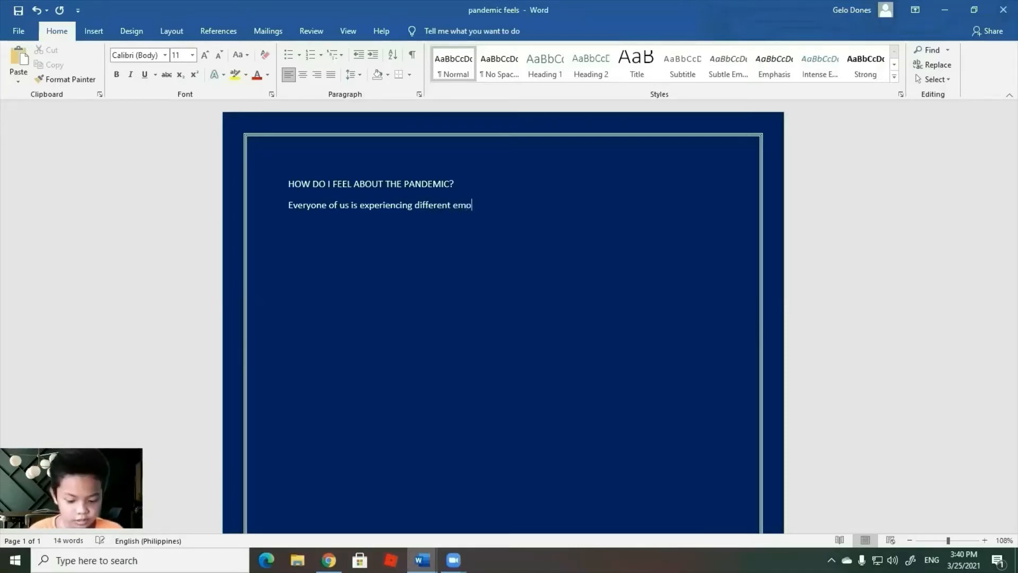
{"action": "type", "text": "tions "}
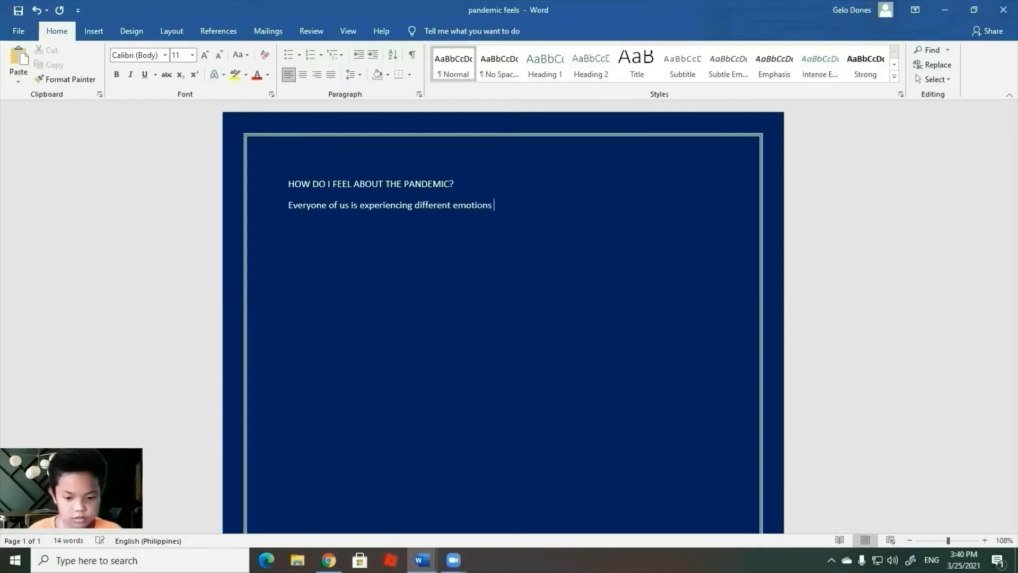
{"action": "type", "text": "re"}
{"action": "key", "text": "BackSpace"}
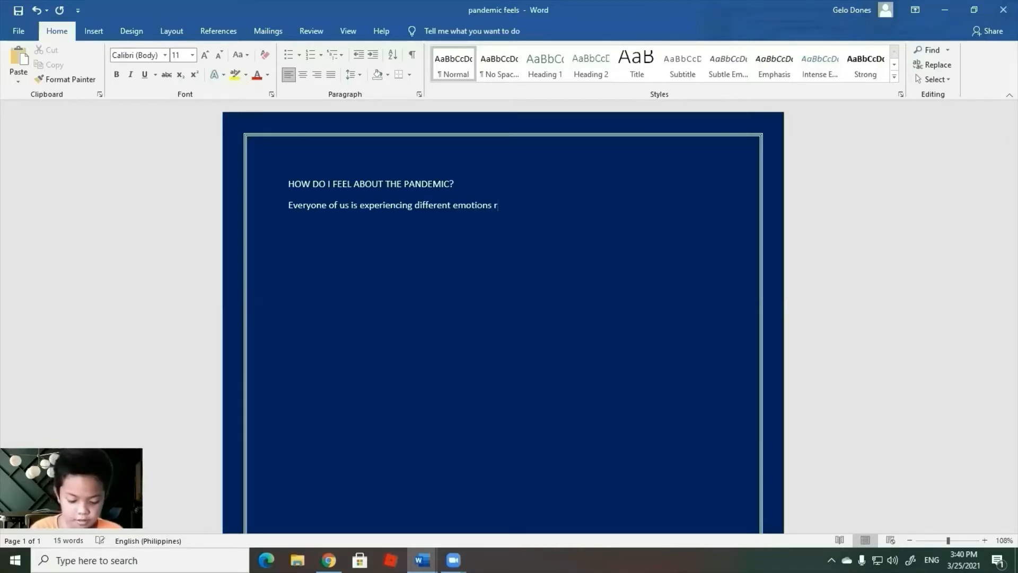
{"action": "type", "text": "garding"}
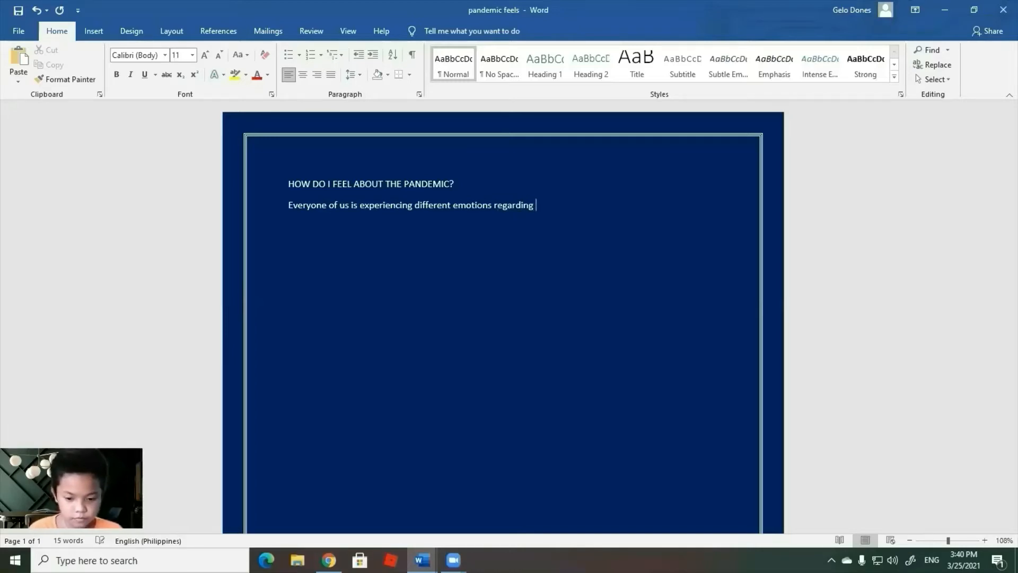
{"action": "type", "text": " thes"}
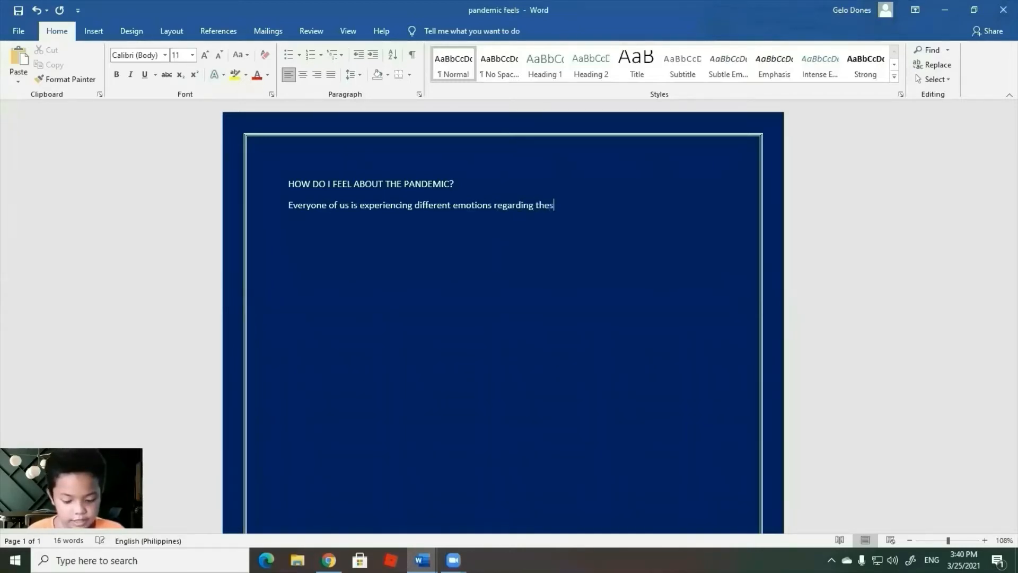
{"action": "type", "text": "e pa"}
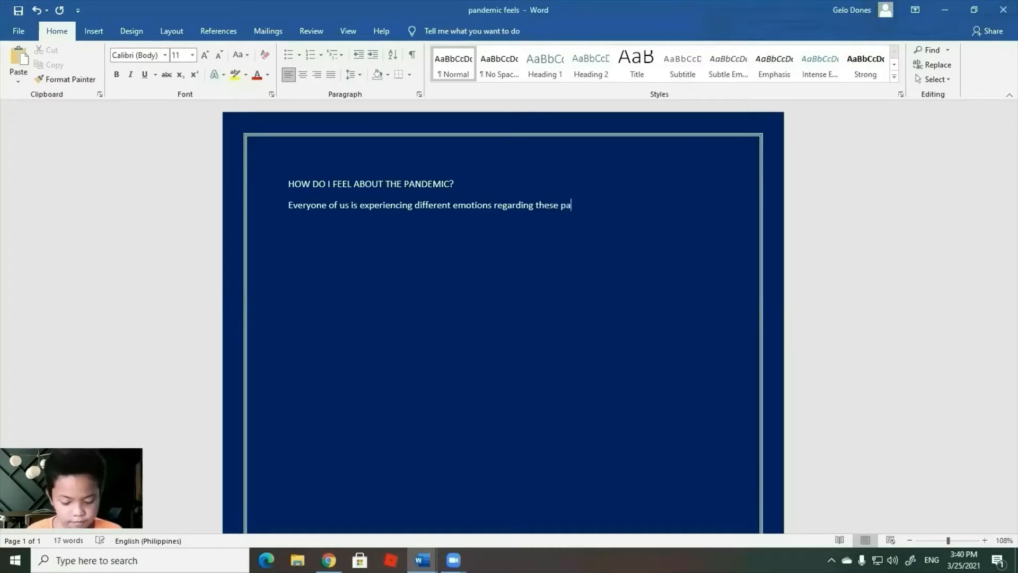
{"action": "type", "text": "ndemic days"}
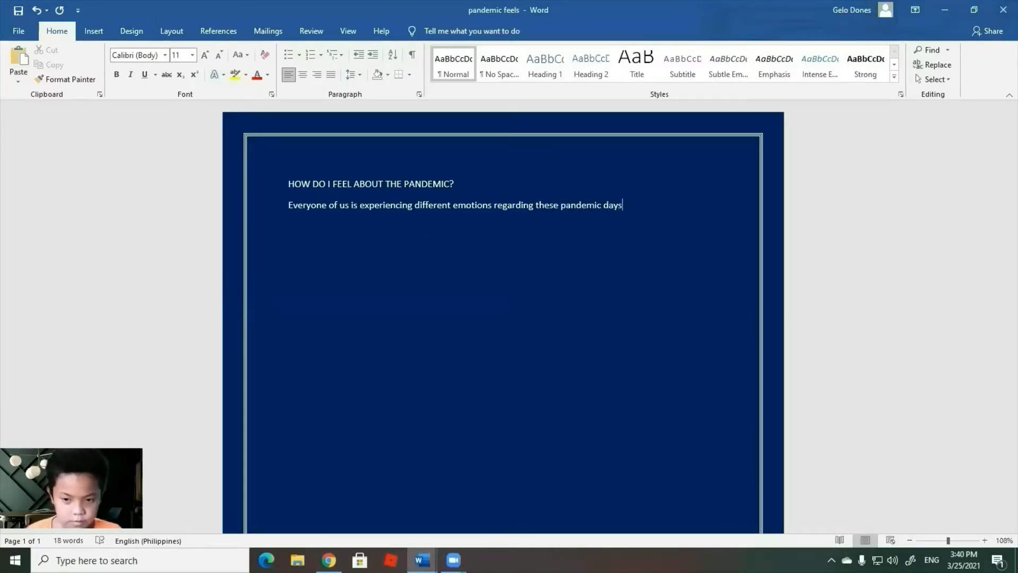
{"action": "type", "text": "."}
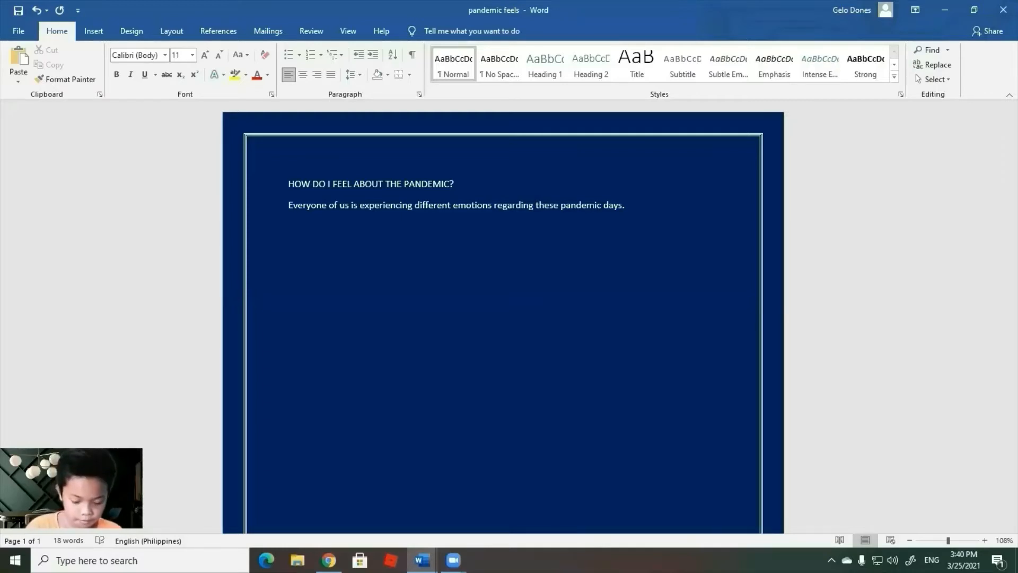
Add a new line below the first body sentence reading "In my case, it is a mixture of happiness,sadness,and fear."
{"action": "key", "text": "super"}
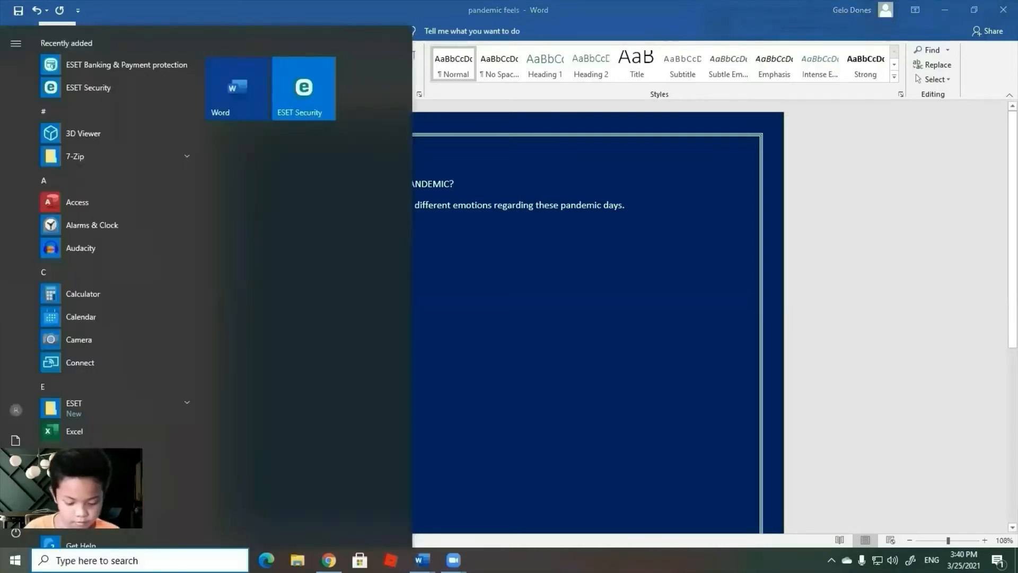
{"action": "key", "text": "Escape"}
{"action": "key", "text": "Return"}
{"action": "type", "text": "In"}
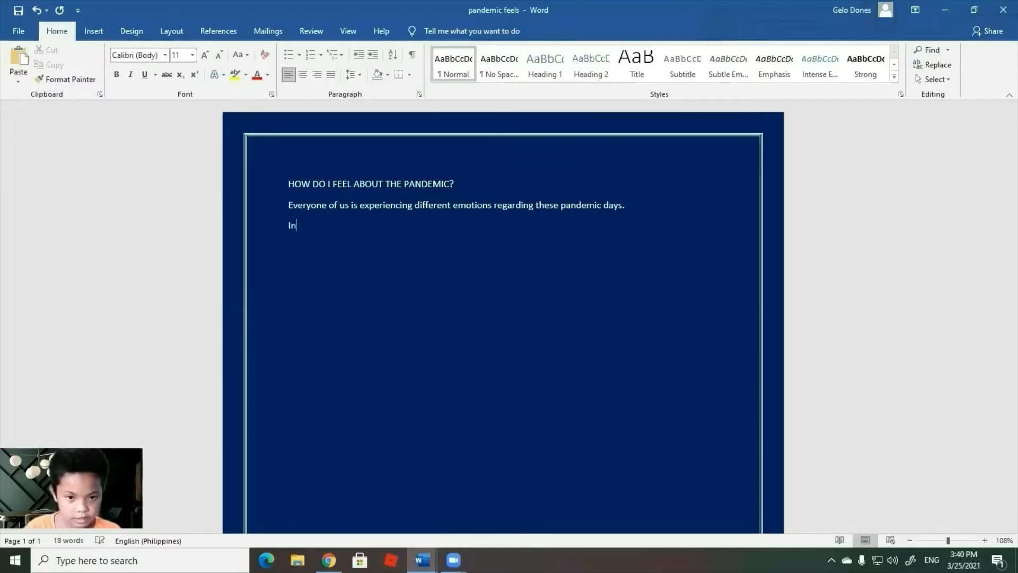
{"action": "type", "text": " my "}
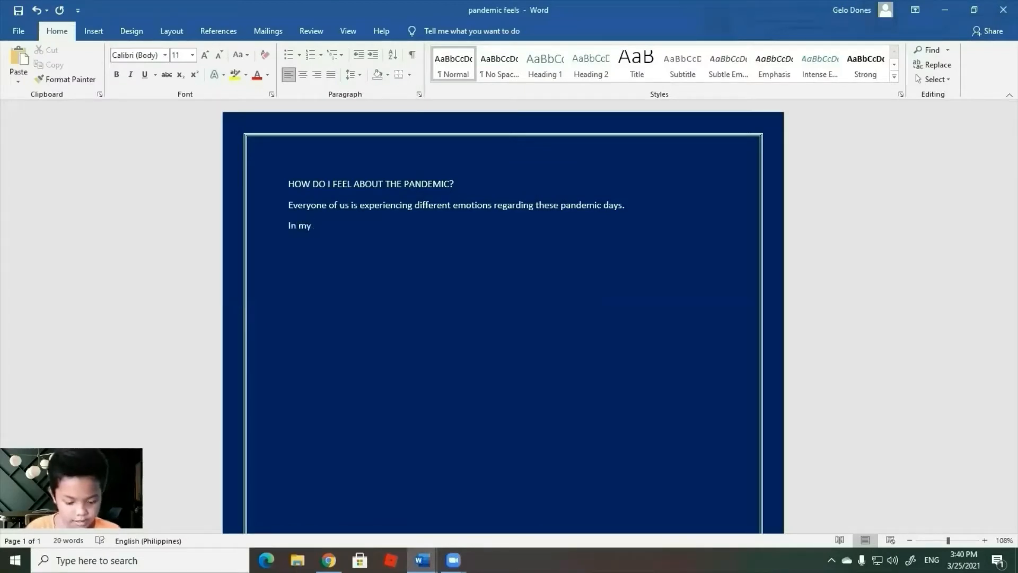
{"action": "type", "text": "case"}
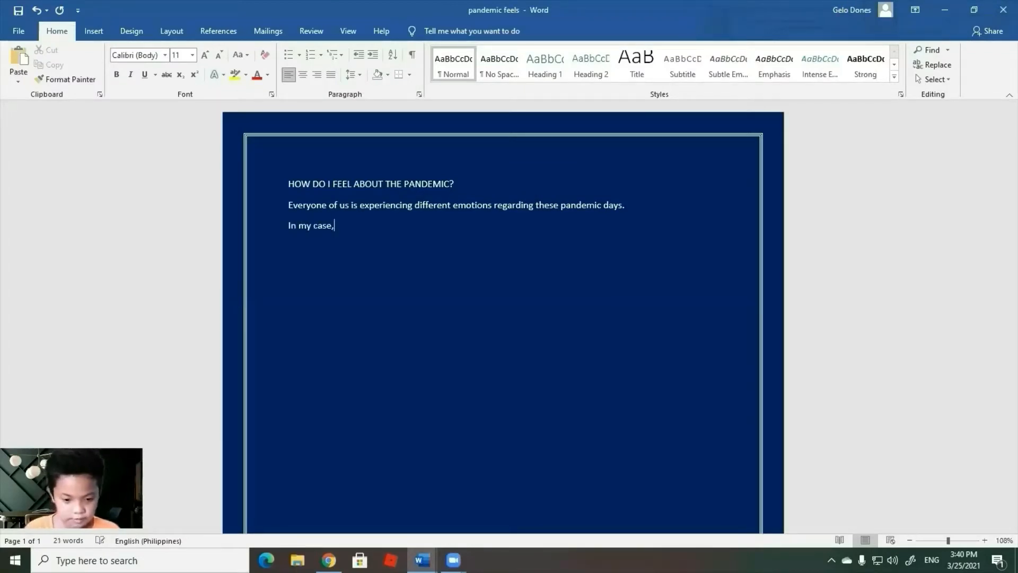
{"action": "type", "text": ", i"}
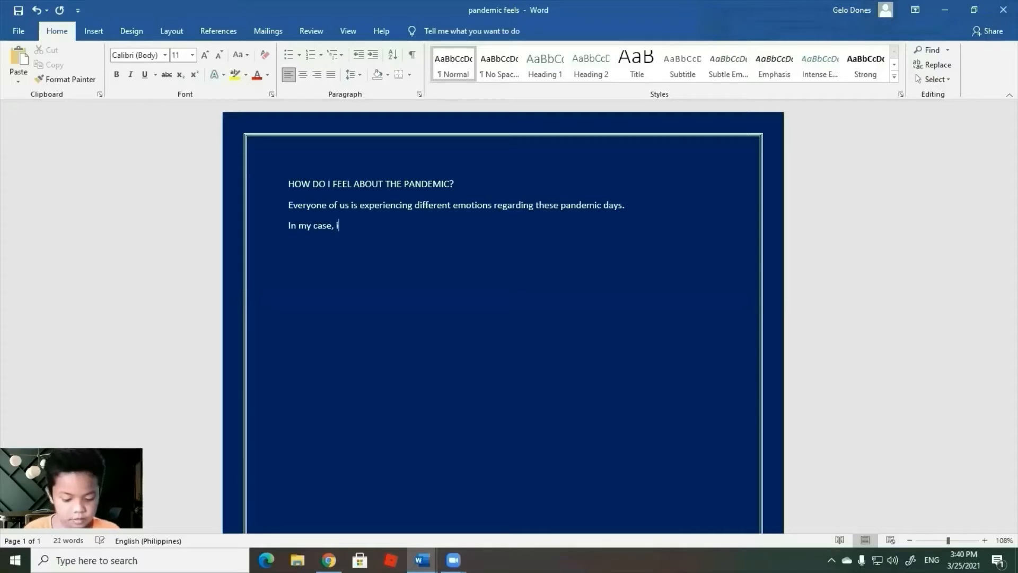
{"action": "type", "text": "t is "}
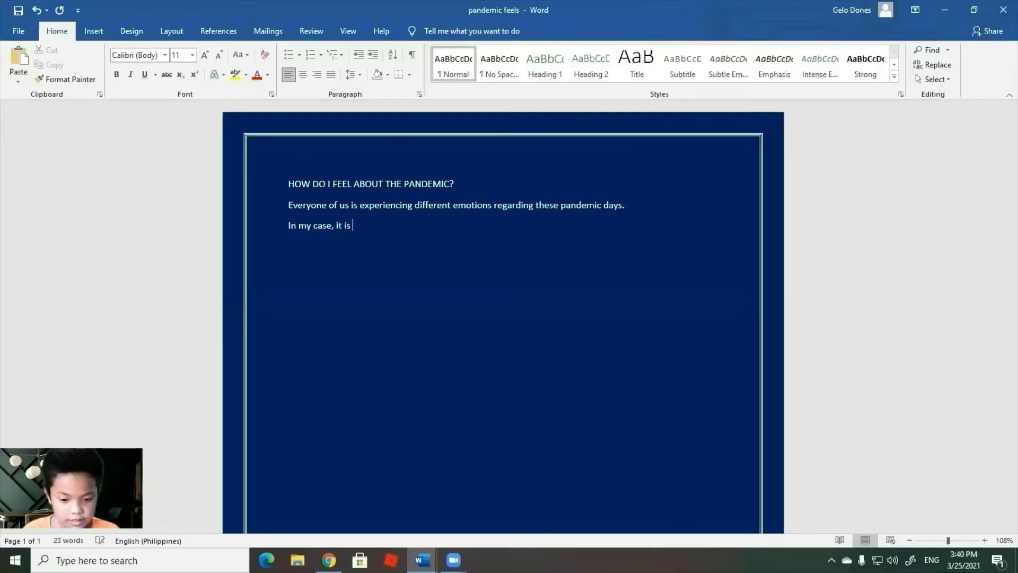
{"action": "type", "text": "a mix"}
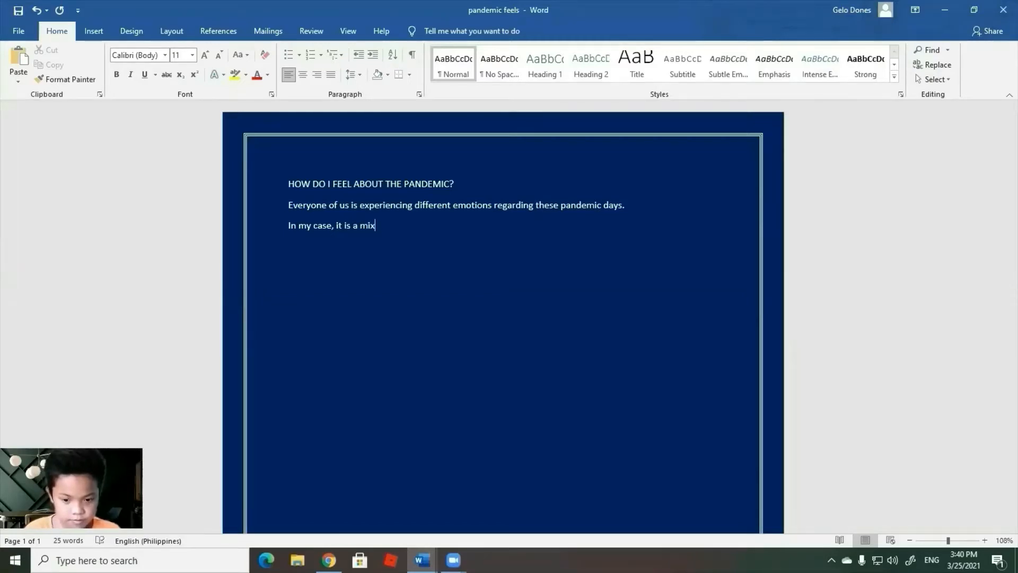
{"action": "type", "text": "tur"}
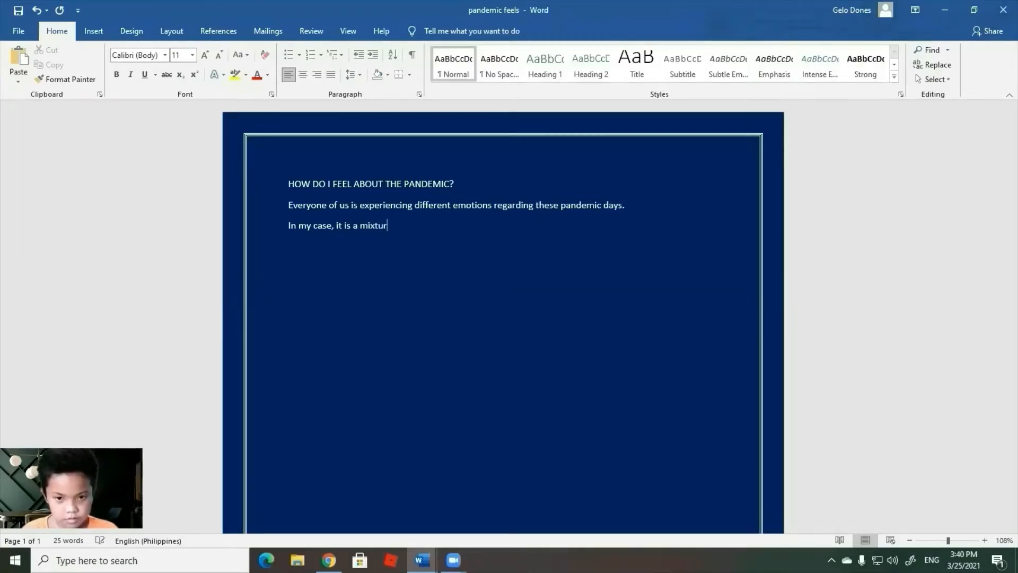
{"action": "type", "text": "e"}
{"action": "type", "text": " of h"}
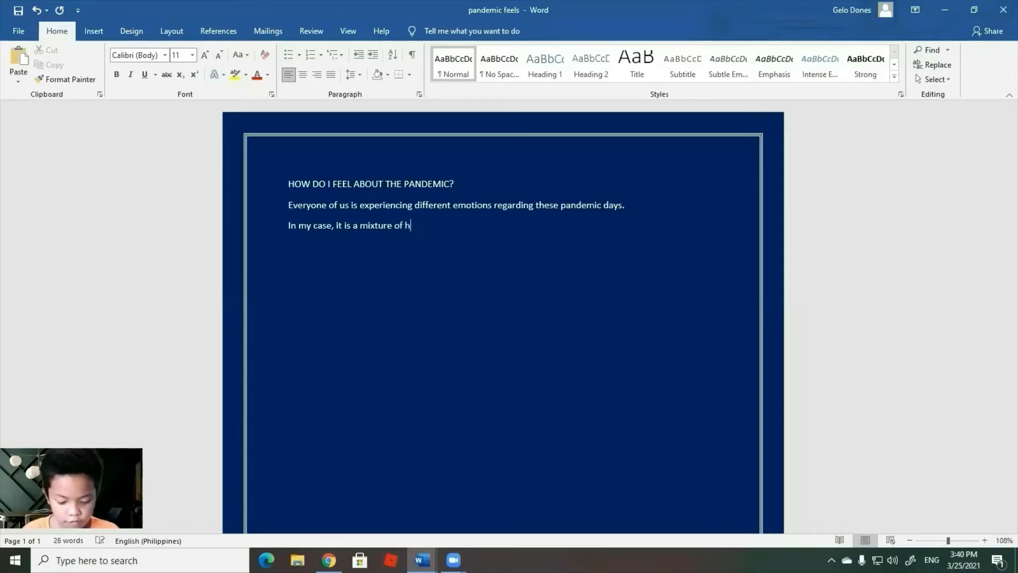
{"action": "type", "text": "appine"}
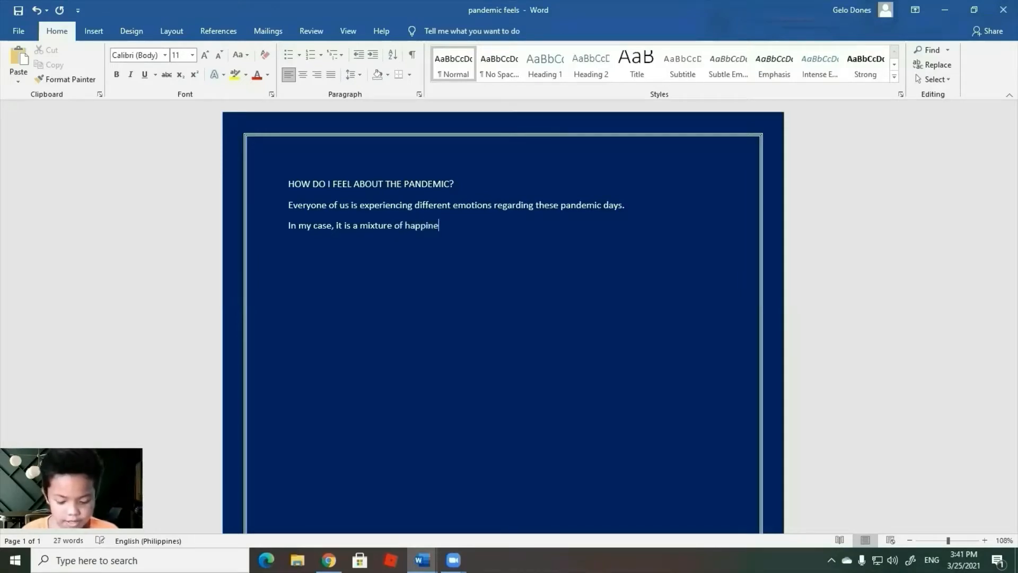
{"action": "type", "text": "ss,sadness"}
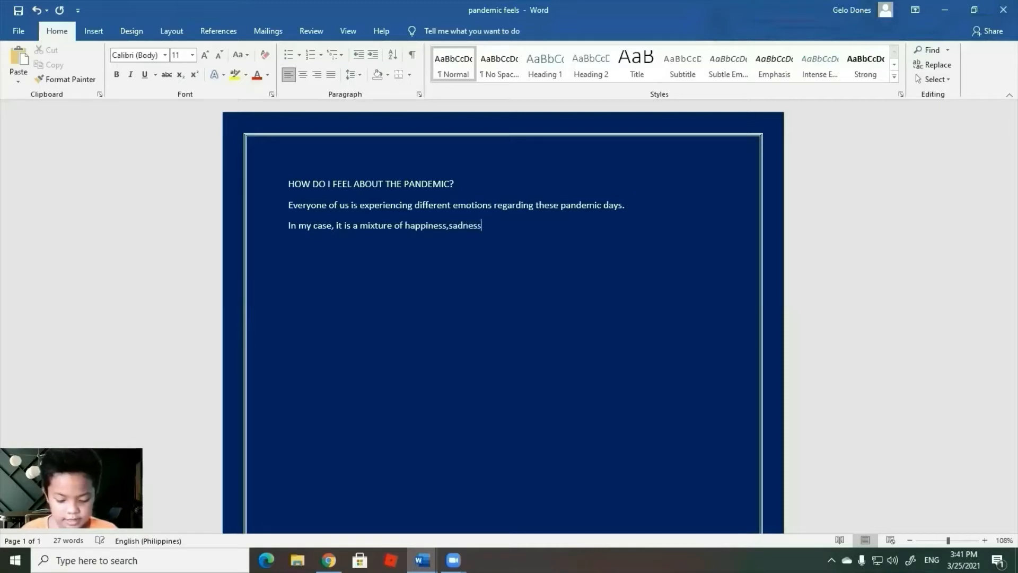
{"action": "type", "text": ",and"}
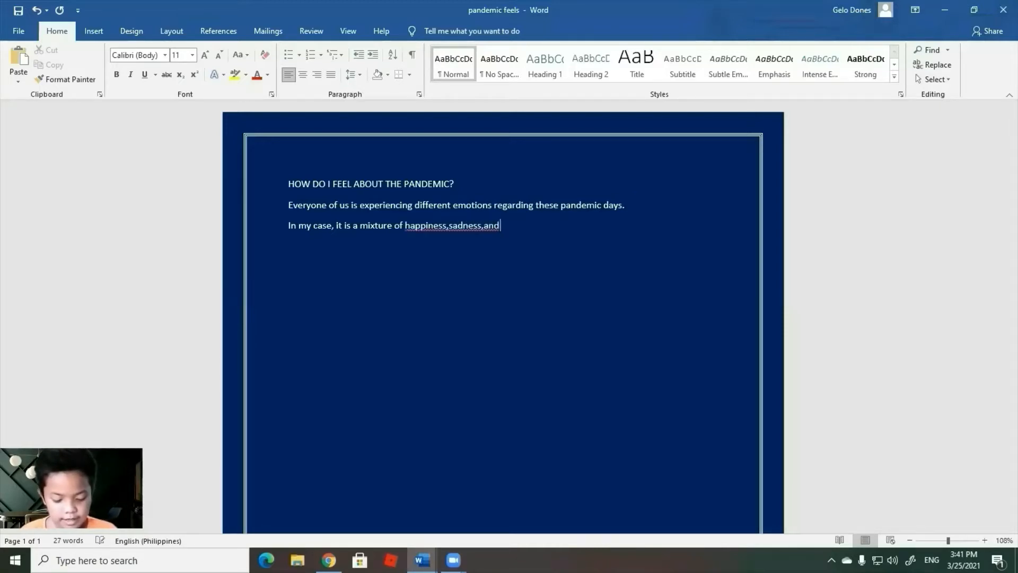
{"action": "type", "text": " fear."}
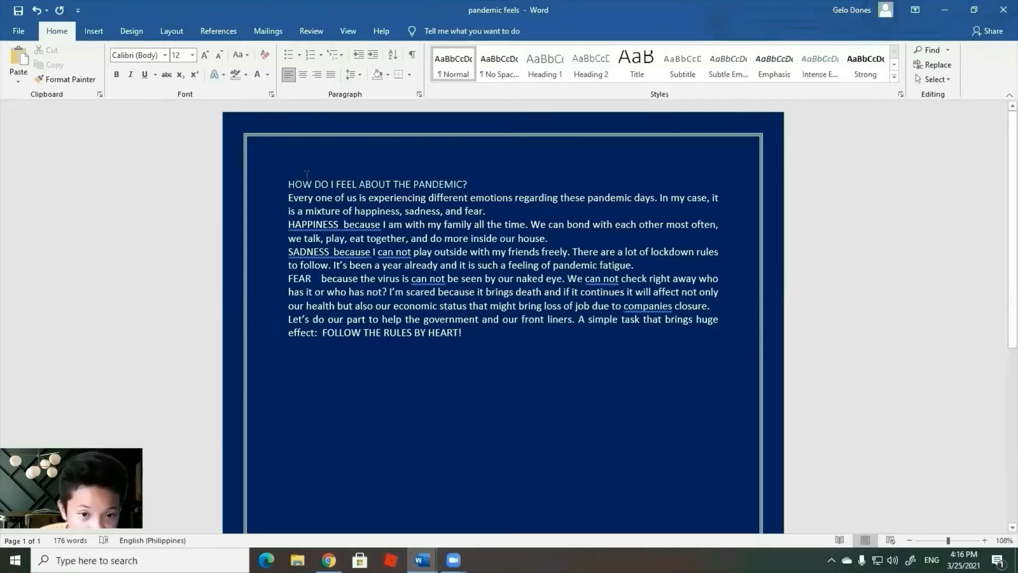
Format the title "HOW DO I FEEL ABOUT THE PANDEMIC?" in Dubai Light, size 26, bold and underlined
{"action": "left_click_drag", "start_coordinate": [288, 184], "coordinate": [472, 193]}
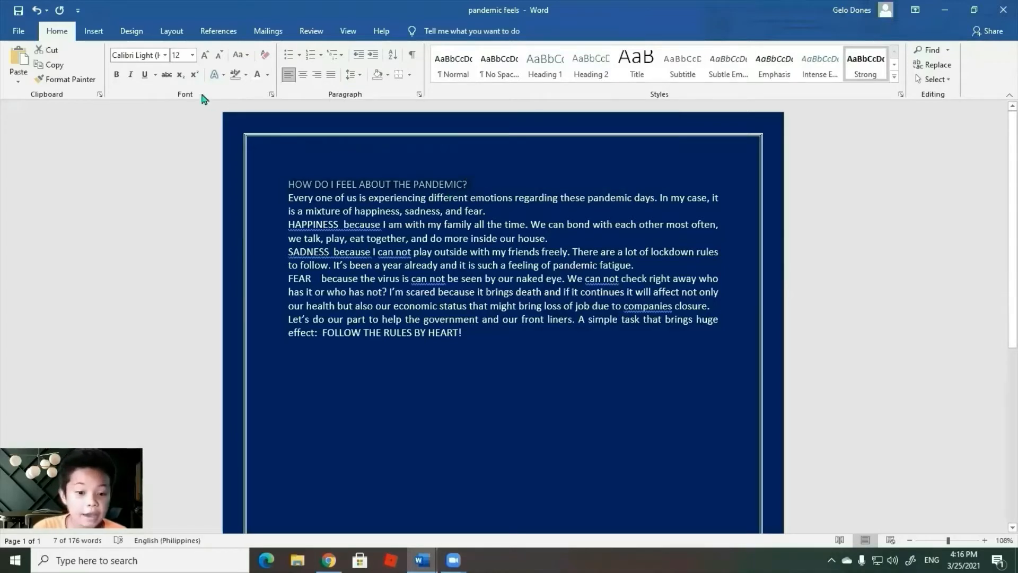
{"action": "left_click", "coordinate": [166, 55]}
{"action": "left_click", "coordinate": [160, 132]}
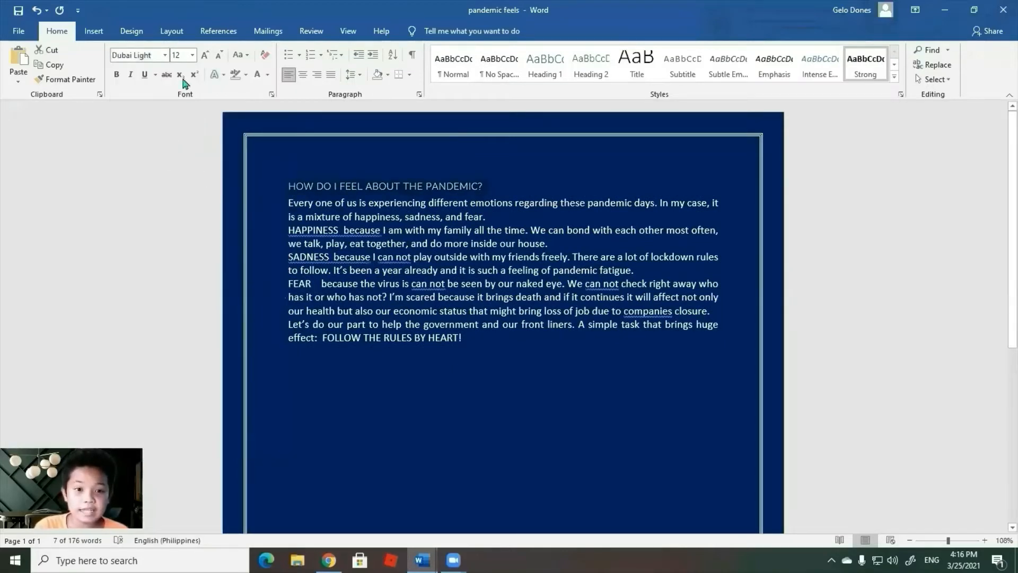
{"action": "left_click", "coordinate": [192, 56]}
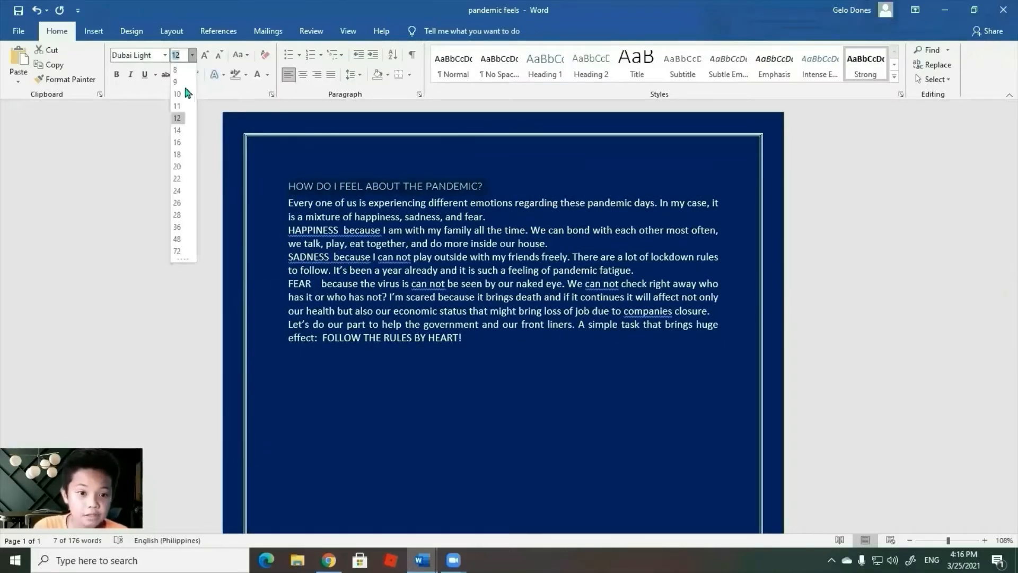
{"action": "left_click", "coordinate": [179, 203]}
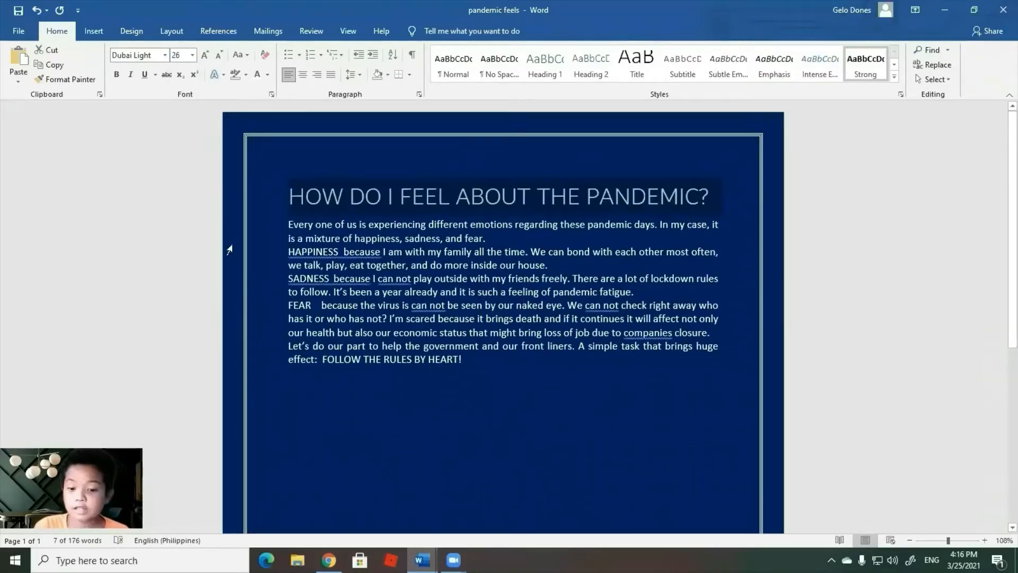
{"action": "left_click", "coordinate": [117, 75]}
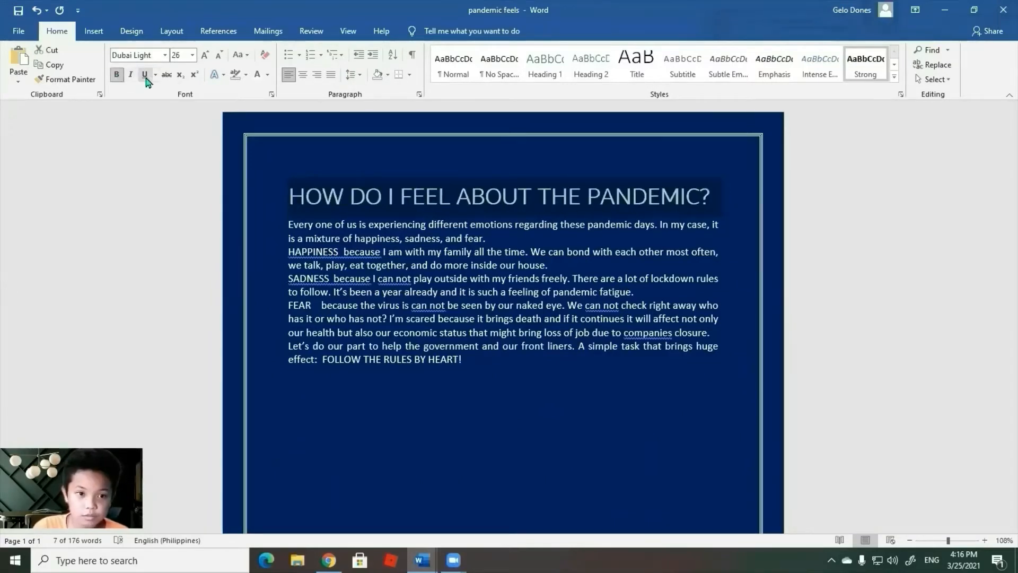
{"action": "left_click", "coordinate": [144, 74]}
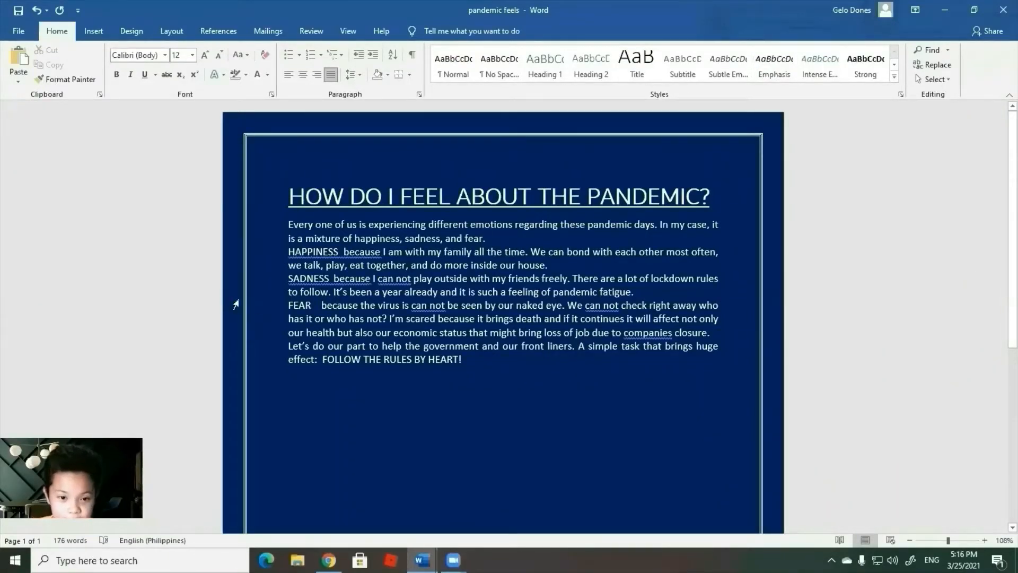
Format all the body text below the title in Dubai Light, size 16
{"action": "triple_click", "coordinate": [552, 367]}
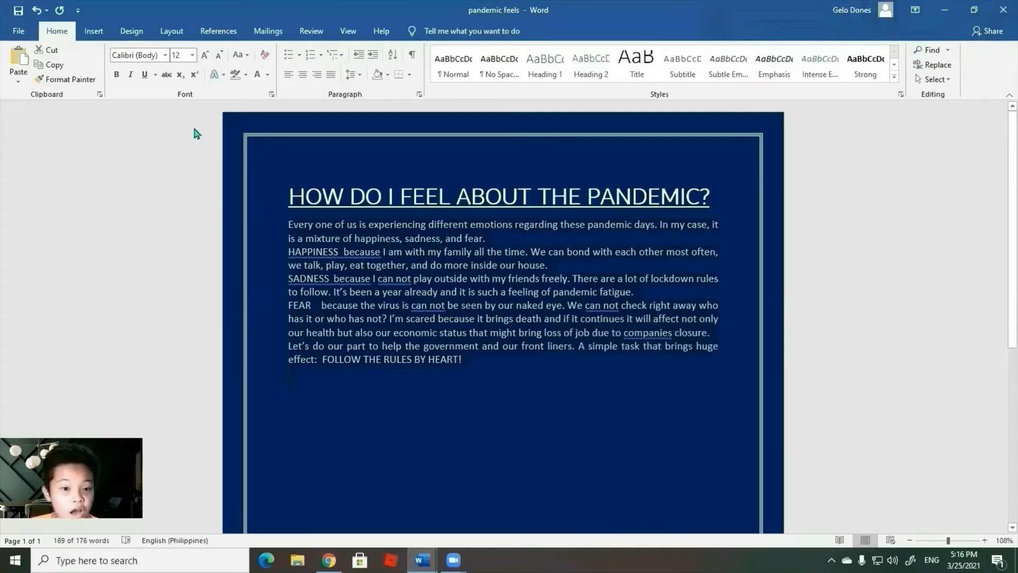
{"action": "left_click", "coordinate": [166, 57]}
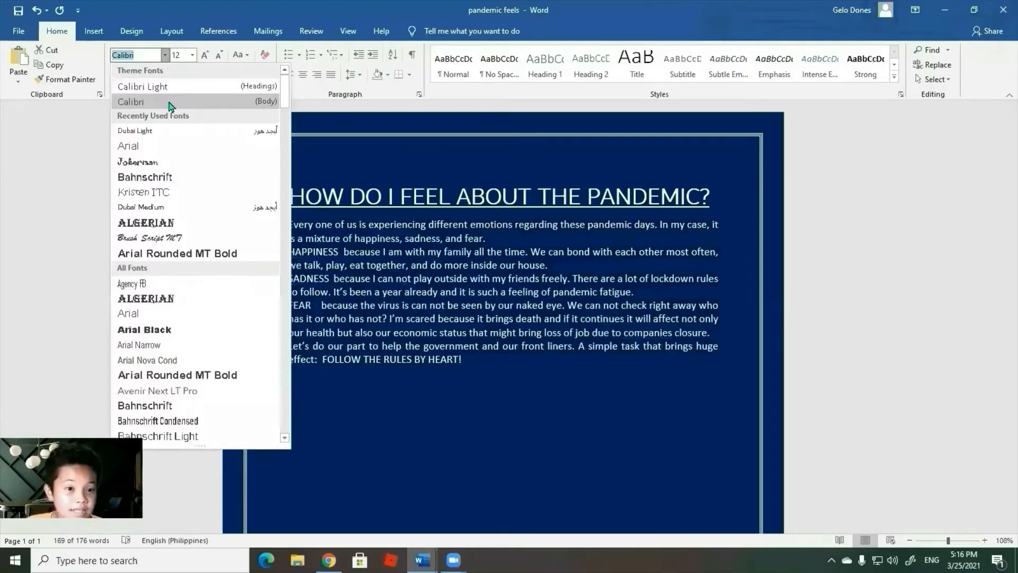
{"action": "left_click", "coordinate": [158, 136]}
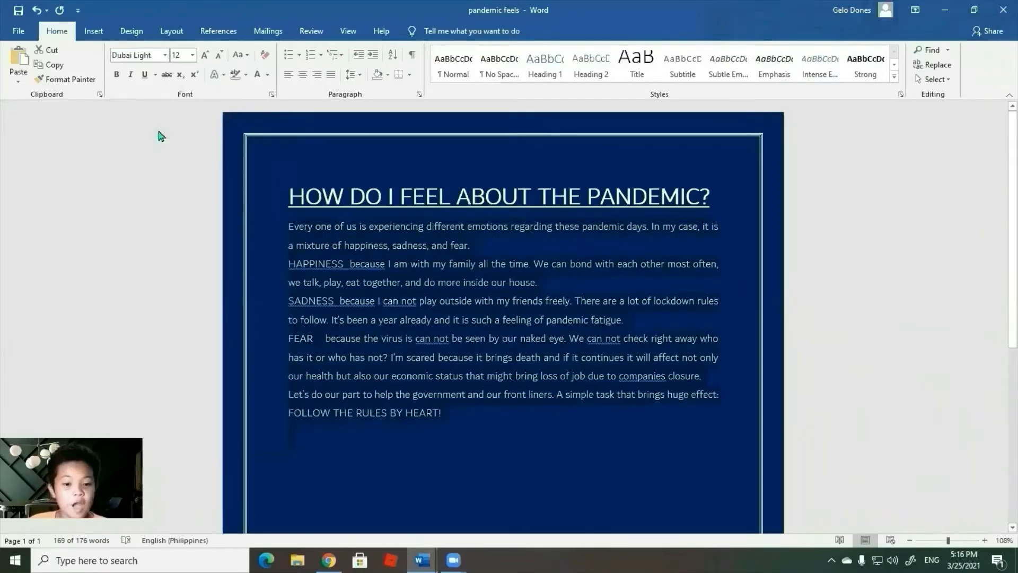
{"action": "left_click", "coordinate": [192, 55]}
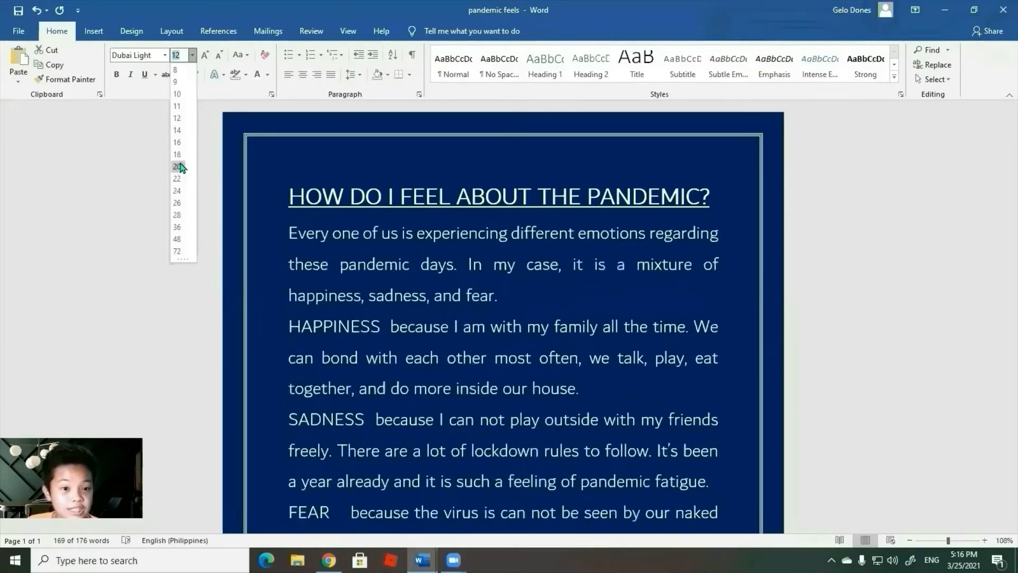
{"action": "left_click", "coordinate": [177, 142]}
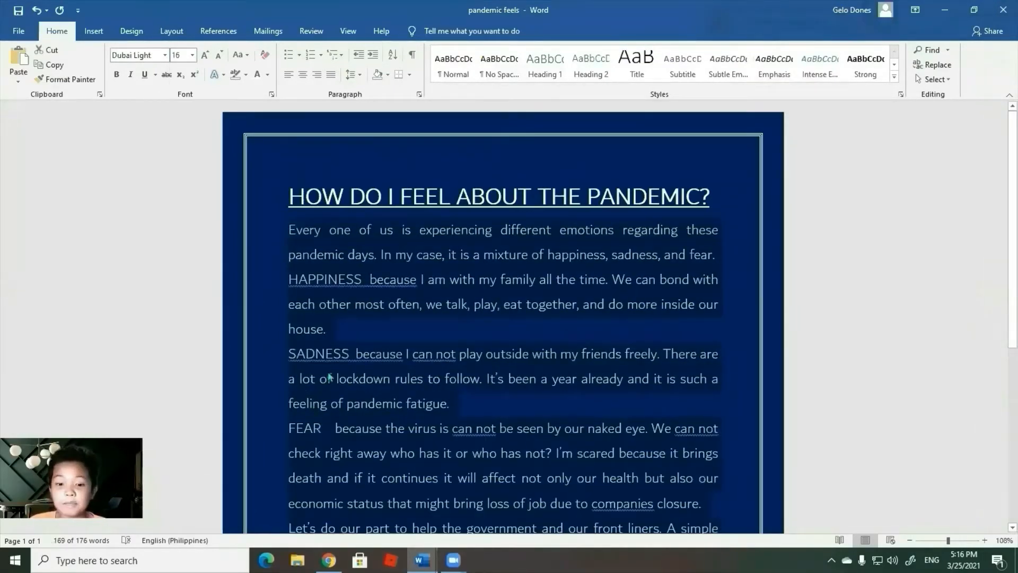
{"action": "left_click", "coordinate": [289, 260]}
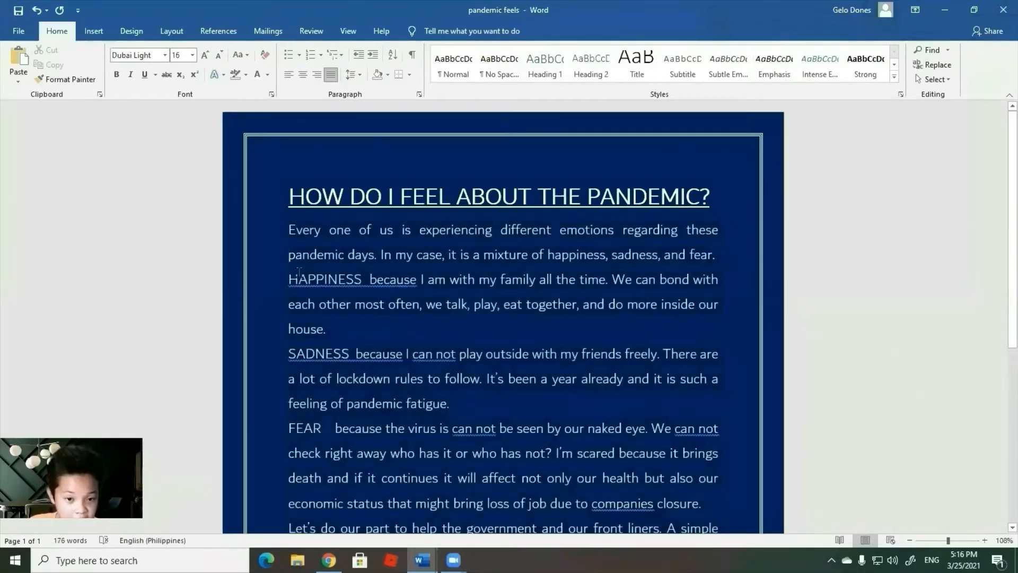
Set the font size of the words "HAPPINESS", "SADNESS" and "FEAR" at the start of their paragraphs to 26
{"action": "left_click_drag", "start_coordinate": [290, 277], "coordinate": [365, 278]}
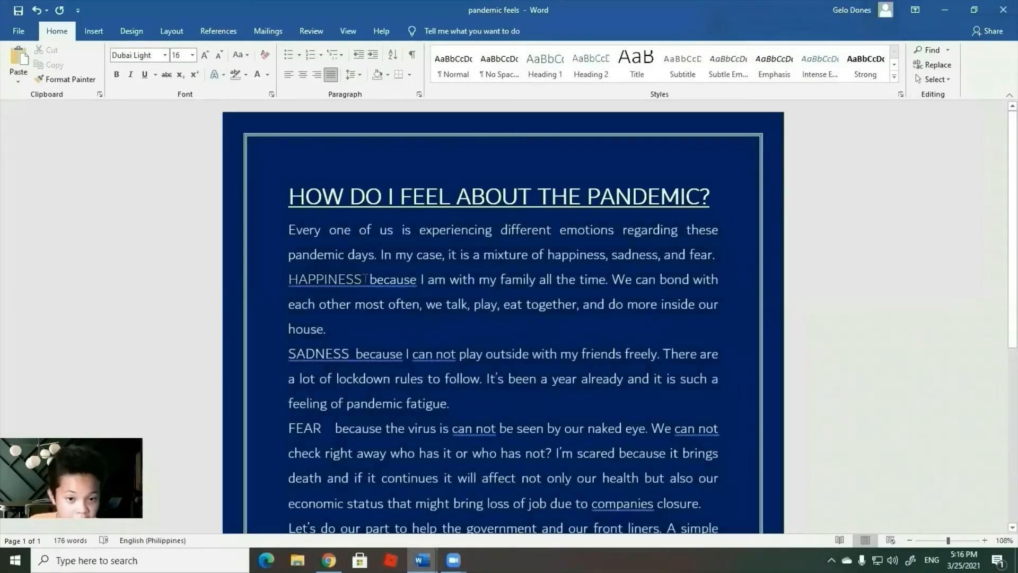
{"action": "left_click", "coordinate": [192, 55]}
{"action": "left_click", "coordinate": [184, 202]}
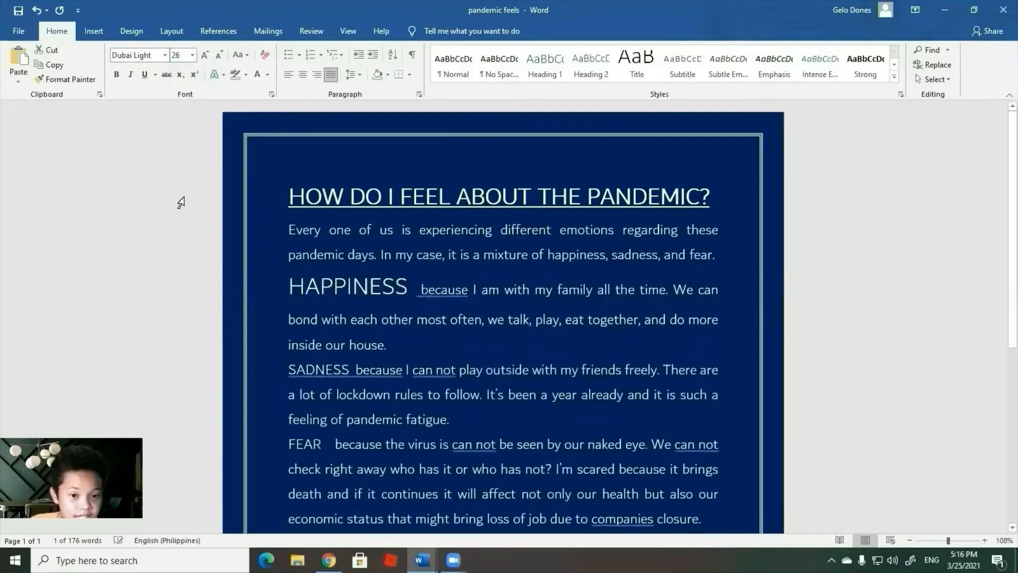
{"action": "left_click_drag", "start_coordinate": [284, 370], "coordinate": [363, 366]}
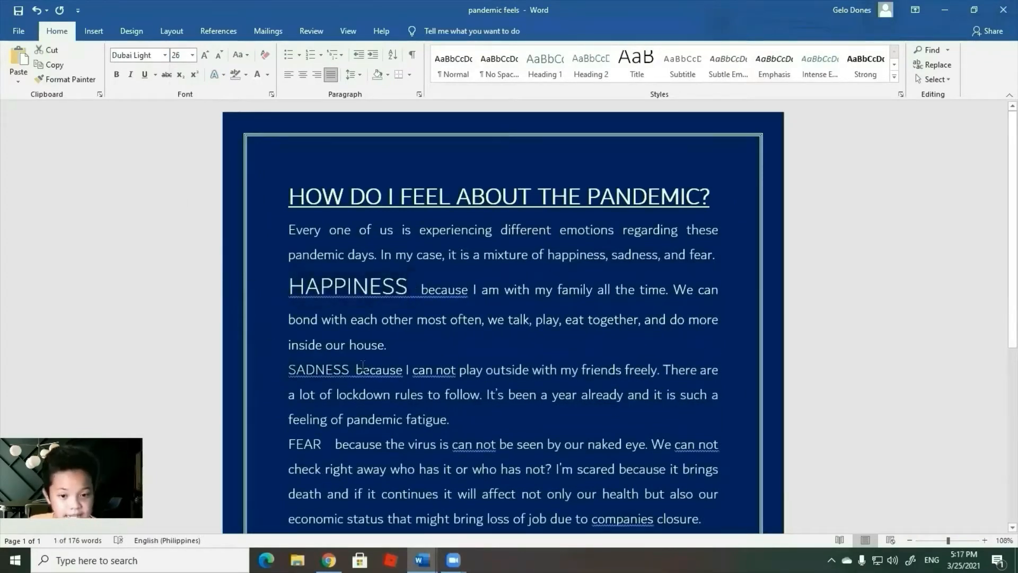
{"action": "left_click", "coordinate": [192, 55]}
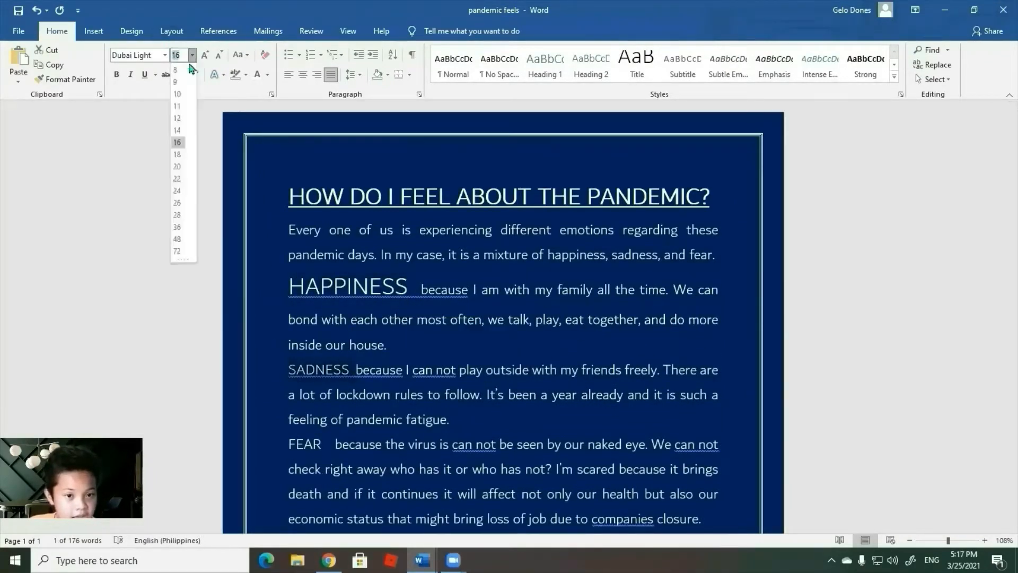
{"action": "left_click", "coordinate": [177, 202]}
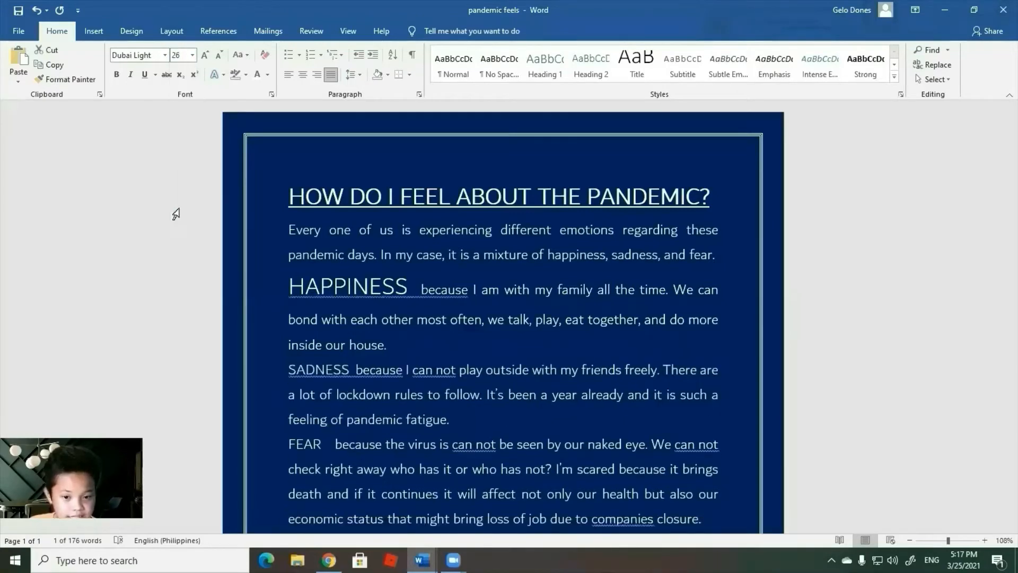
{"action": "scroll", "coordinate": [297, 363], "scroll_direction": "down", "scroll_amount": 2}
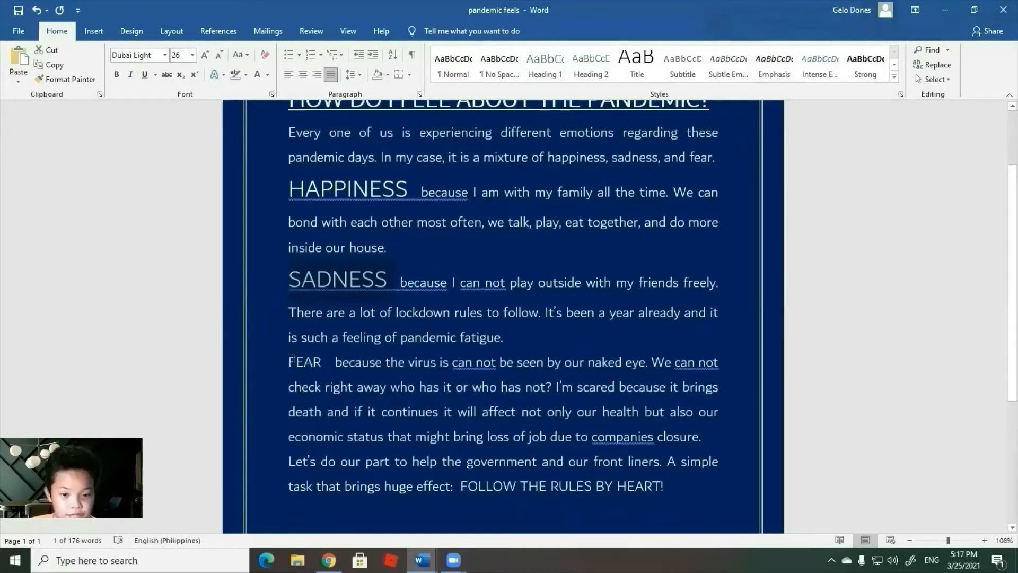
{"action": "left_click_drag", "start_coordinate": [292, 361], "coordinate": [326, 365]}
{"action": "left_click", "coordinate": [192, 55]}
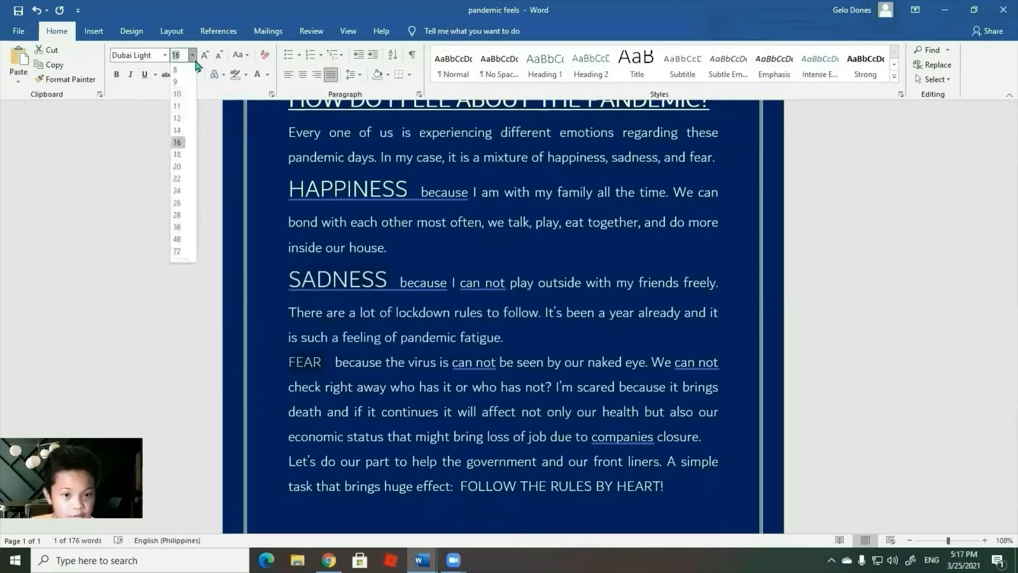
{"action": "left_click", "coordinate": [177, 204]}
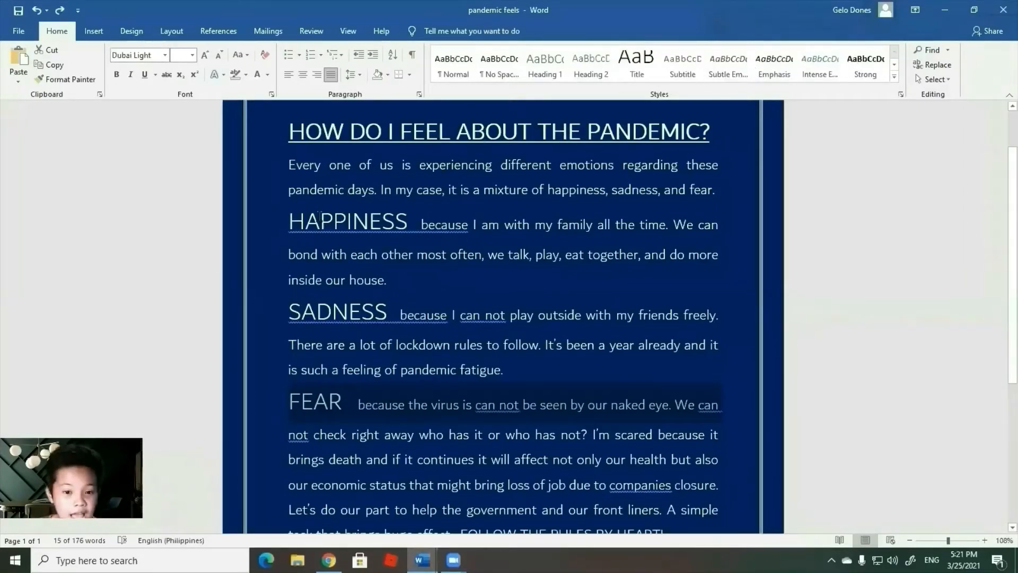
Make the enlarged words "HAPPINESS", "SADNESS" and "FEAR" bold and italic
{"action": "left_click_drag", "start_coordinate": [287, 215], "coordinate": [410, 226]}
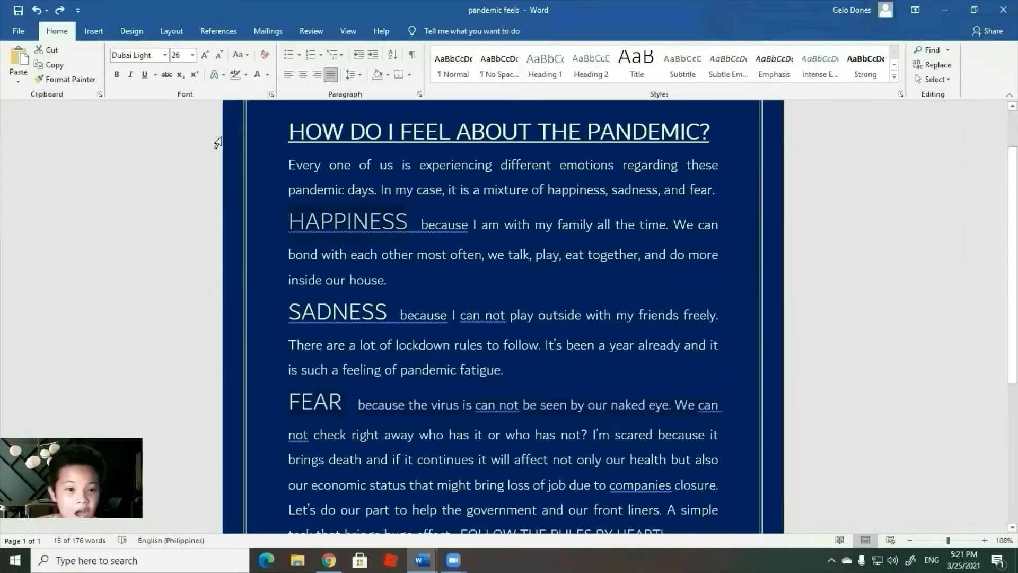
{"action": "left_click", "coordinate": [116, 75]}
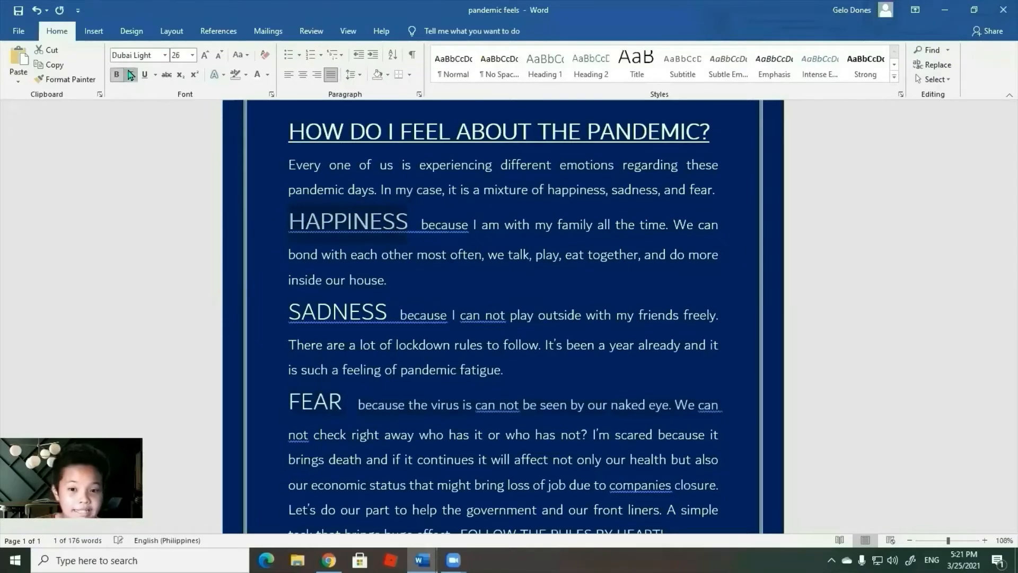
{"action": "left_click", "coordinate": [130, 74]}
{"action": "scroll", "coordinate": [486, 380], "scroll_direction": "down", "scroll_amount": 3}
{"action": "left_click_drag", "start_coordinate": [287, 215], "coordinate": [398, 214]}
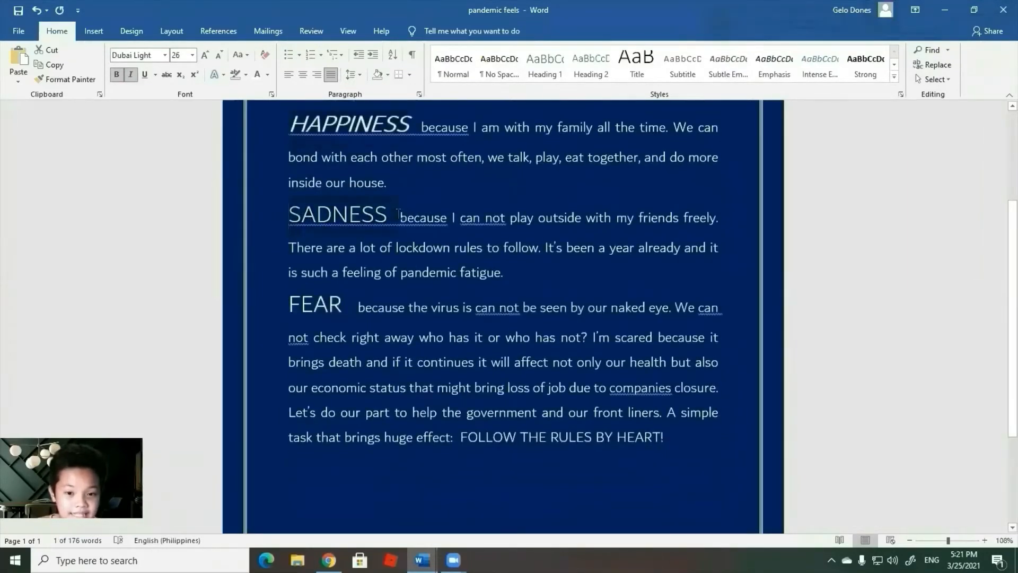
{"action": "left_click", "coordinate": [116, 75]}
{"action": "left_click", "coordinate": [130, 76]}
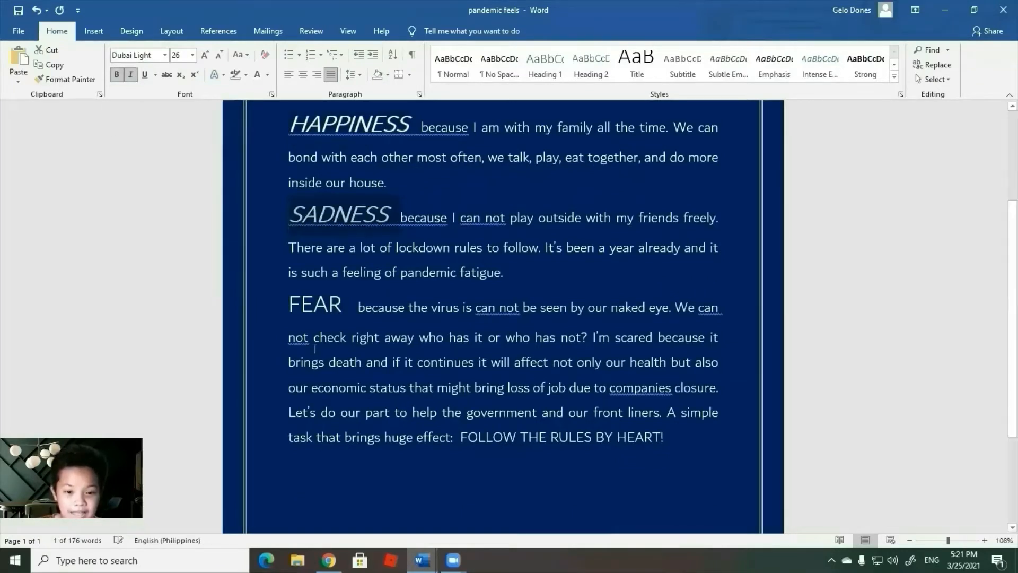
{"action": "left_click_drag", "start_coordinate": [287, 305], "coordinate": [347, 307]}
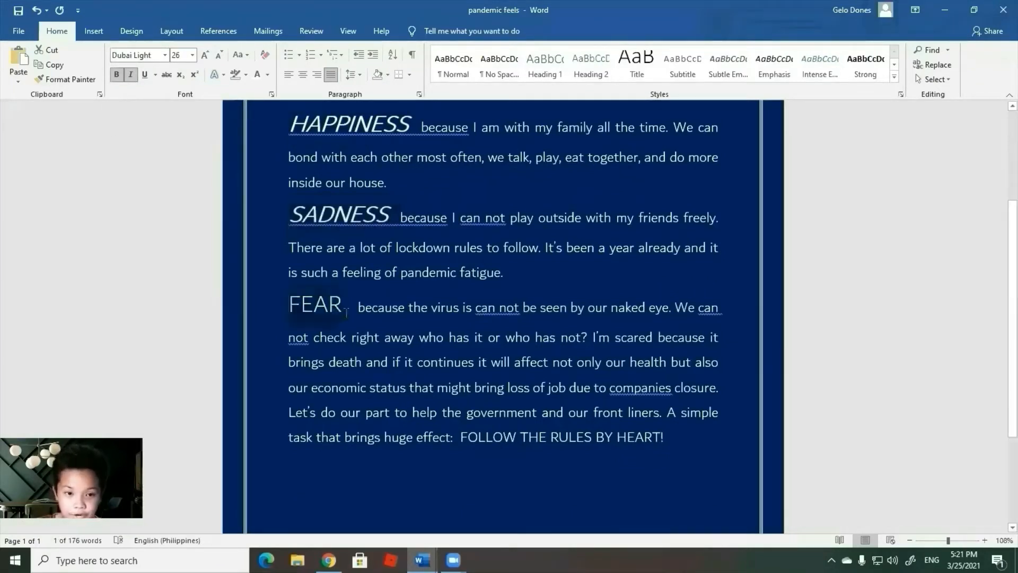
{"action": "left_click", "coordinate": [117, 74]}
{"action": "left_click", "coordinate": [131, 74]}
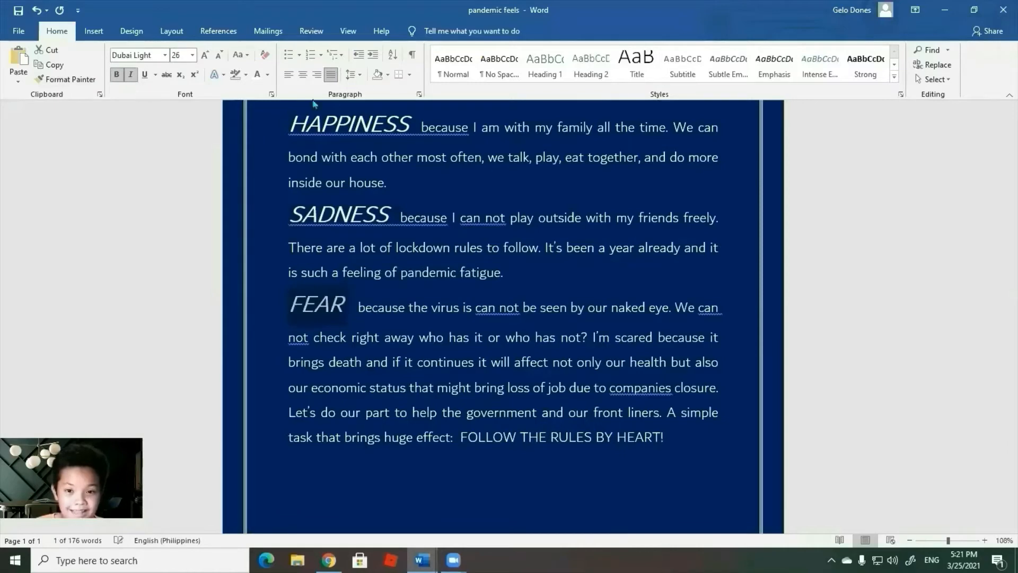
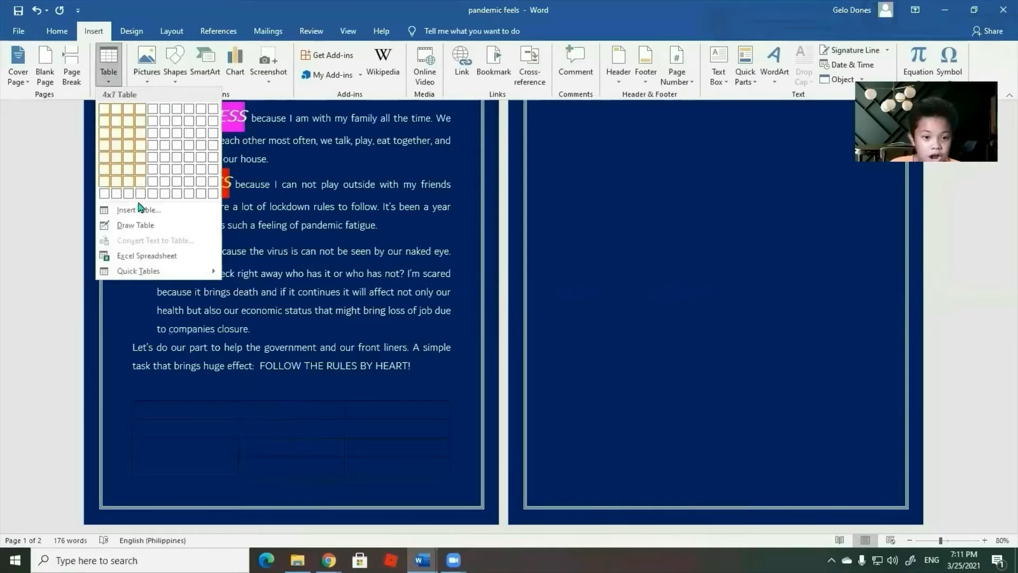
Insert a table with 4 columns and 1 row below the closing paragraph
{"action": "left_click", "coordinate": [138, 210]}
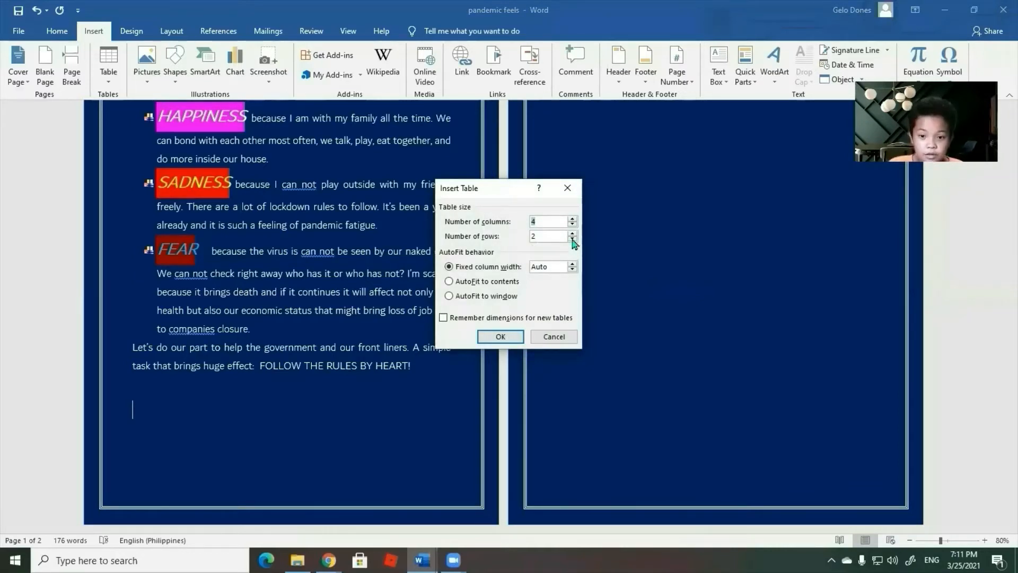
{"action": "left_click", "coordinate": [573, 239]}
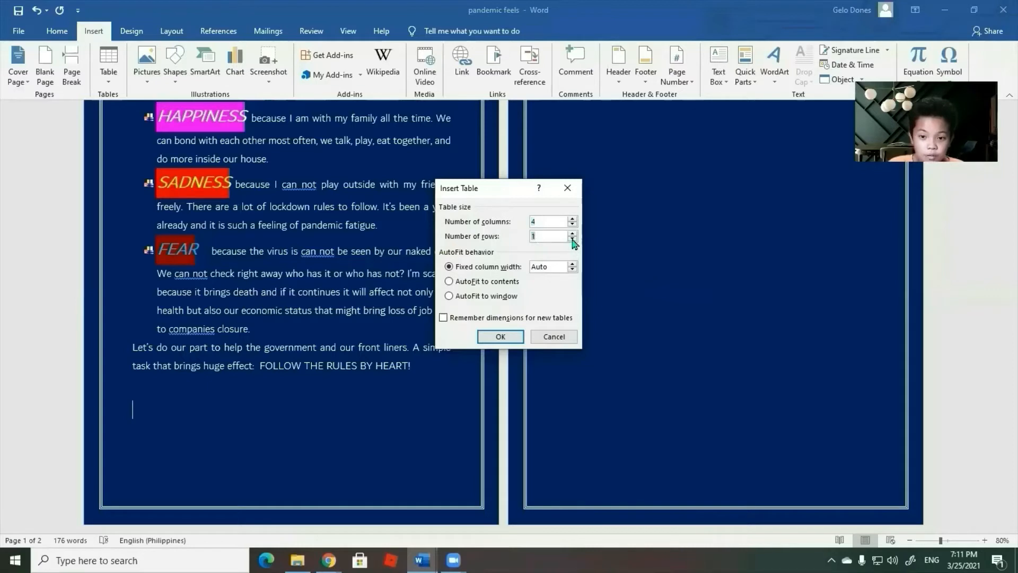
{"action": "left_click", "coordinate": [500, 337]}
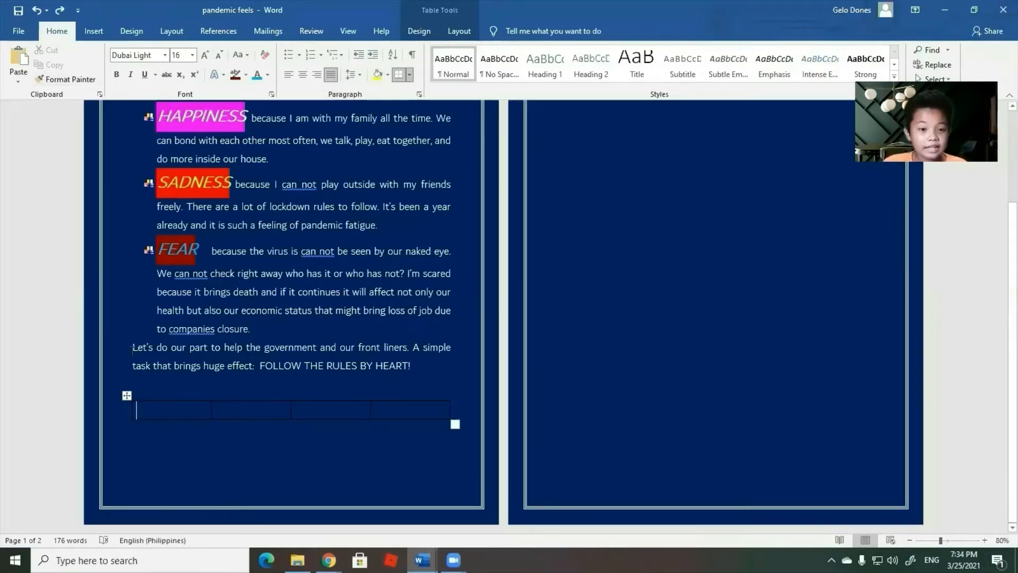
Shade all four cells of the table row with the standard yellow color
{"action": "left_click_drag", "start_coordinate": [141, 409], "coordinate": [281, 412]}
{"action": "left_click_drag", "start_coordinate": [409, 412], "coordinate": [410, 414]}
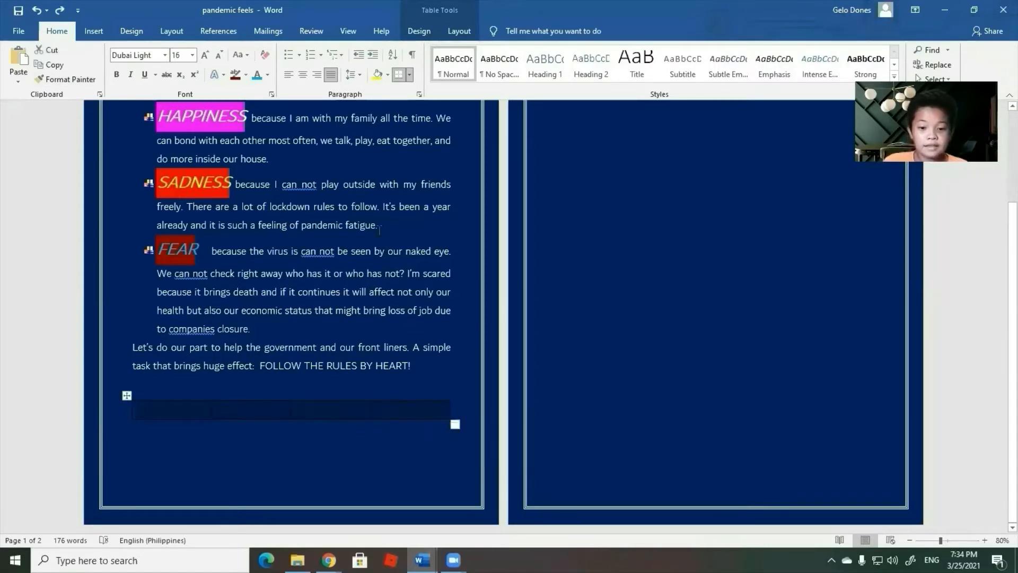
{"action": "left_click", "coordinate": [388, 75]}
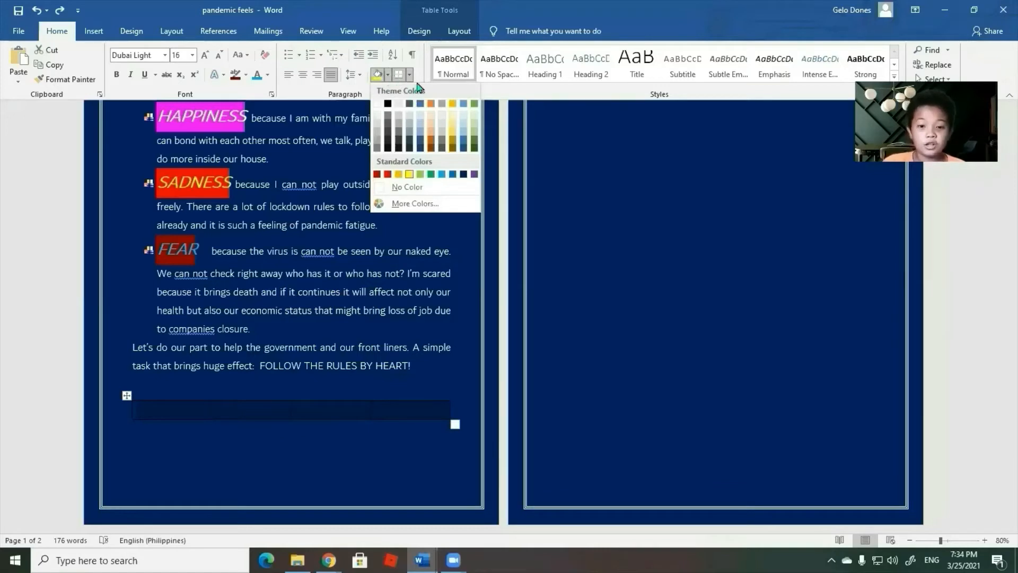
{"action": "left_click", "coordinate": [408, 174]}
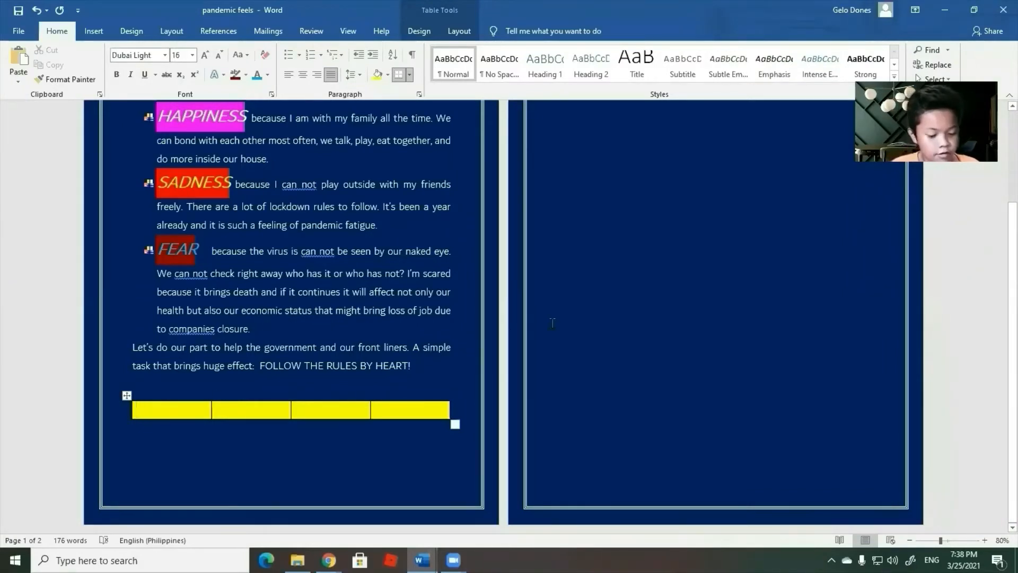
Fill the four table cells with "Wear Facemask", "Social Distancing", "Handwashing" and "Stay at Home"
{"action": "type", "text": "Wear"}
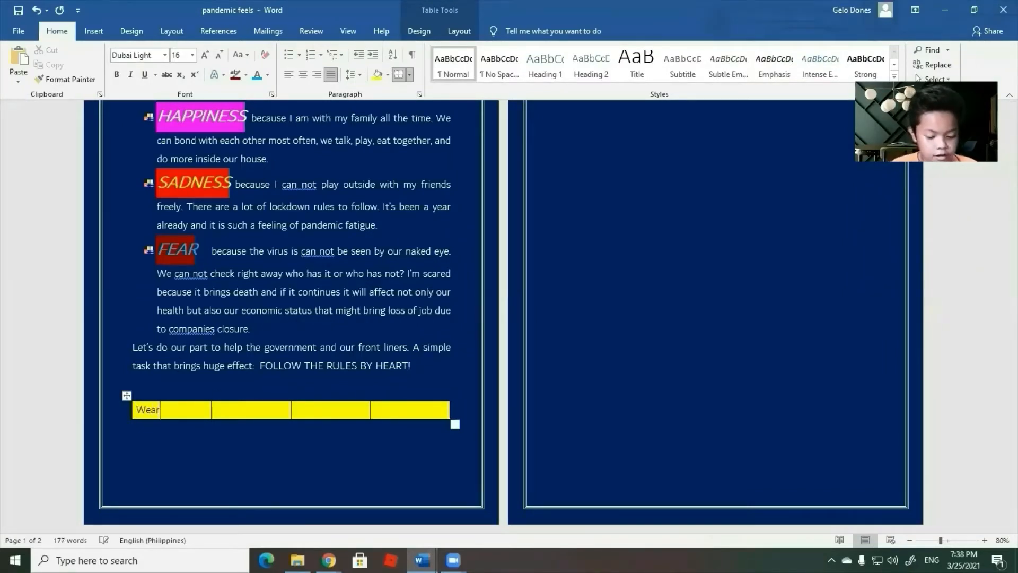
{"action": "type", "text": " Face"}
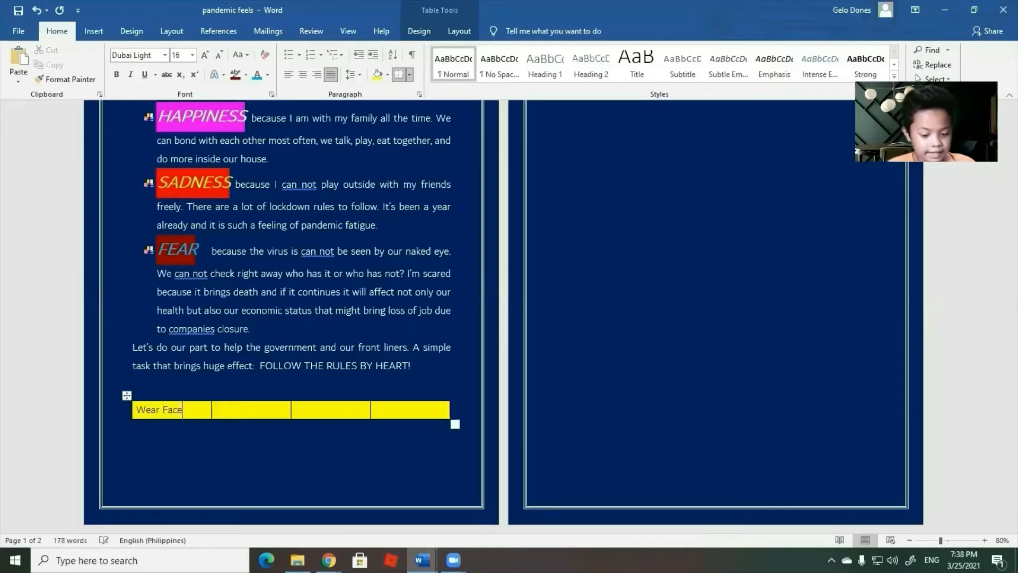
{"action": "type", "text": "mask"}
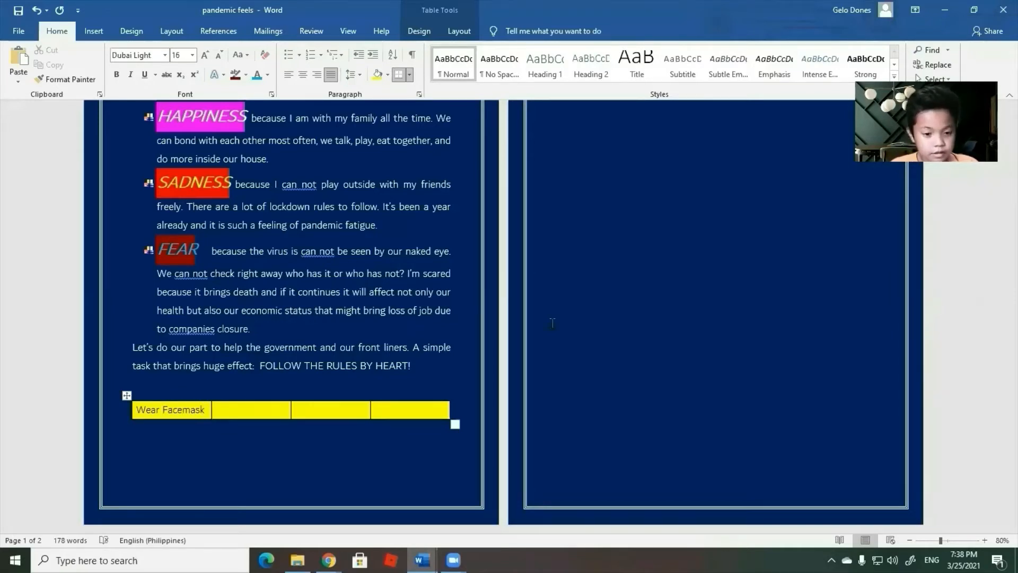
{"action": "type", "text": "Social Di"}
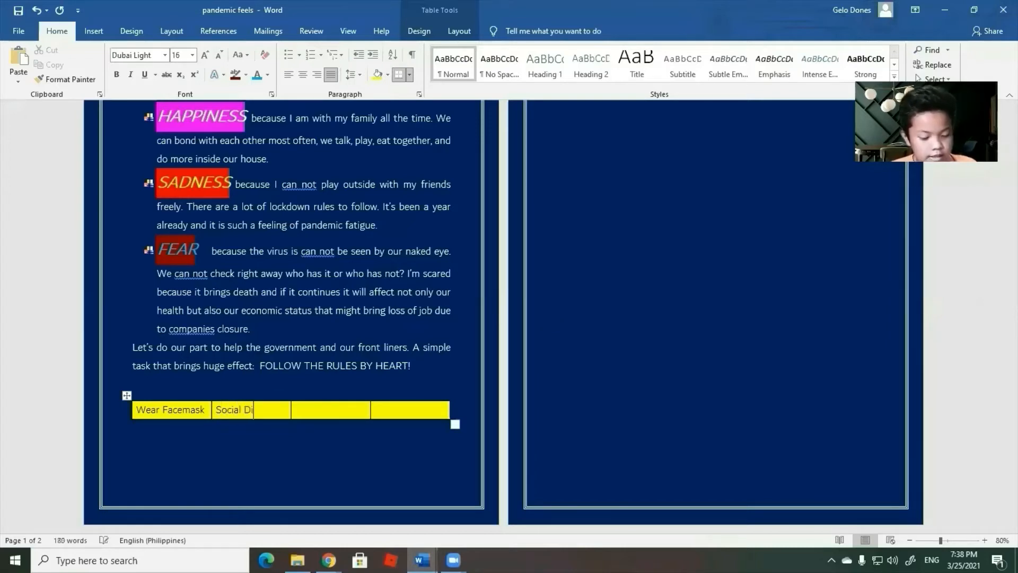
{"action": "type", "text": "stanc"}
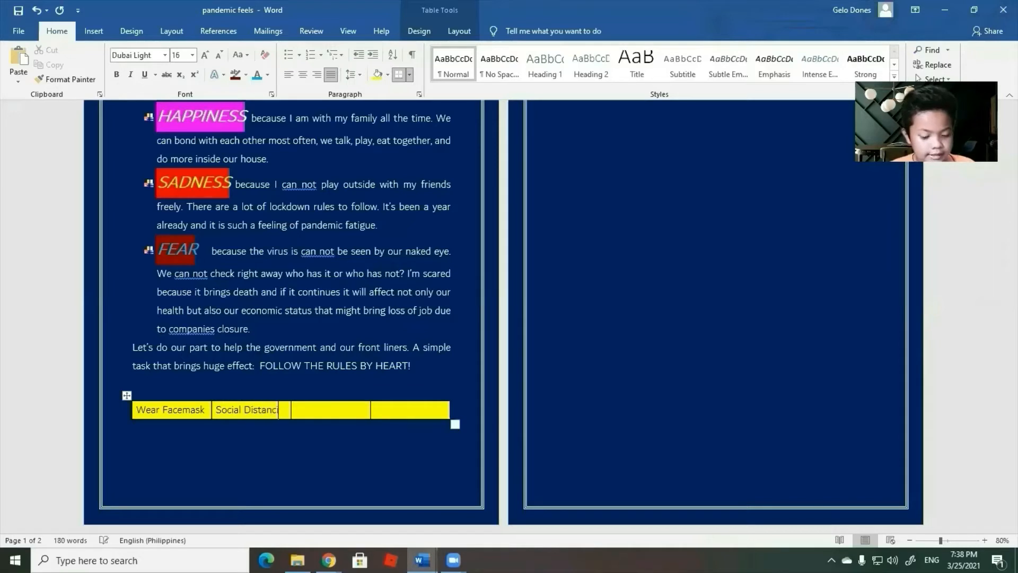
{"action": "type", "text": "ing"}
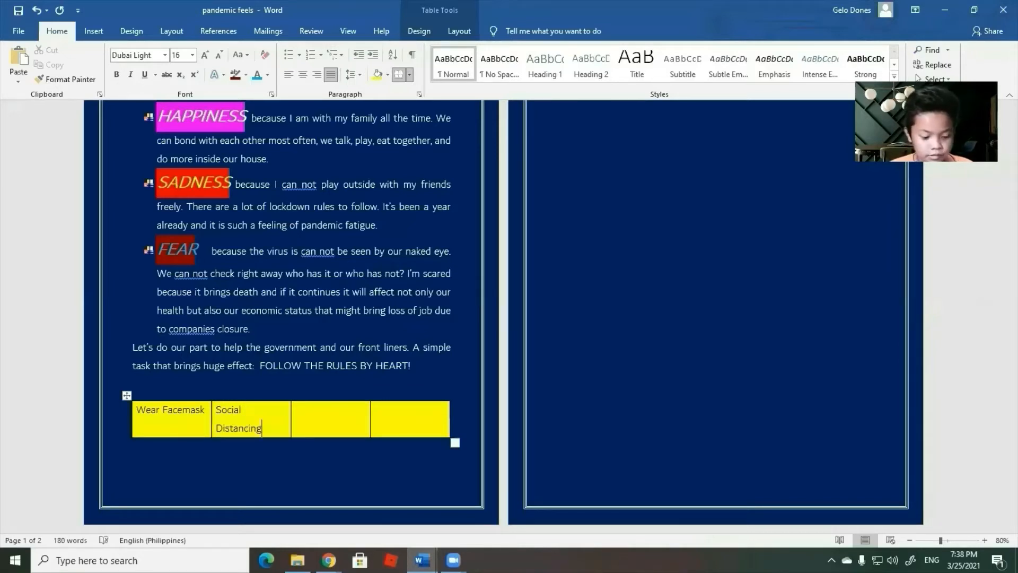
{"action": "key", "text": "Tab"}
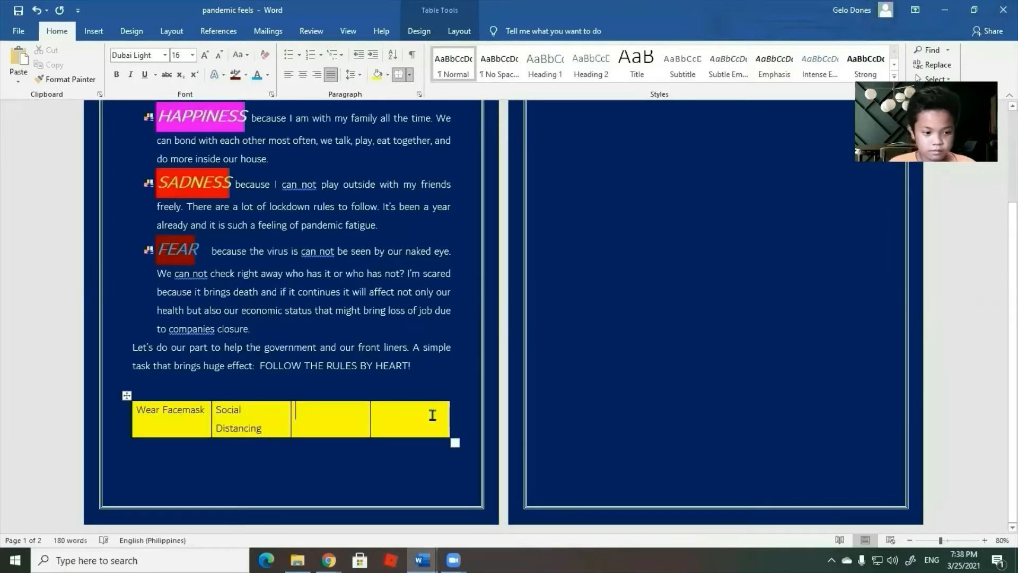
{"action": "type", "text": "Handwashing"}
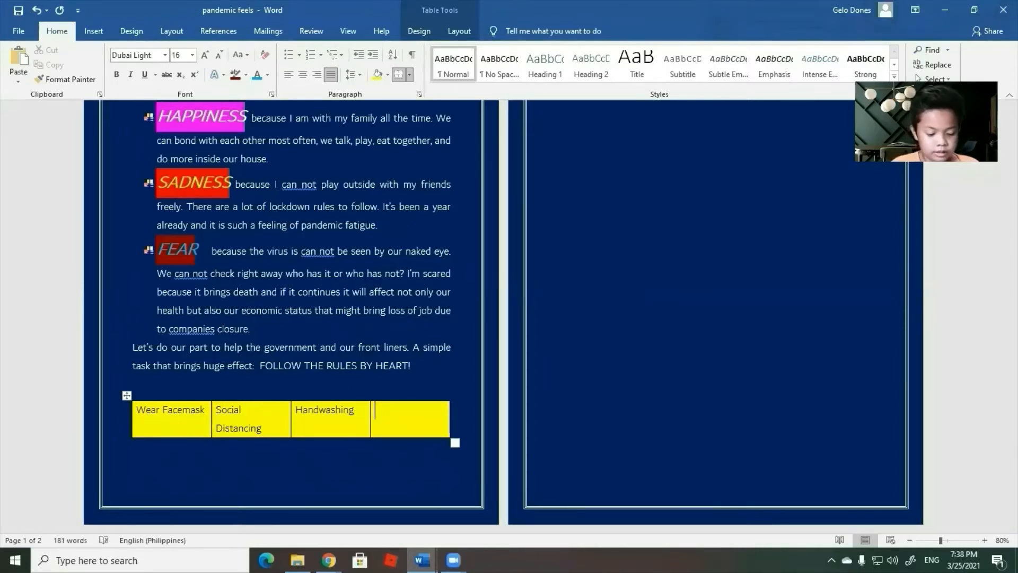
{"action": "type", "text": "Sta"}
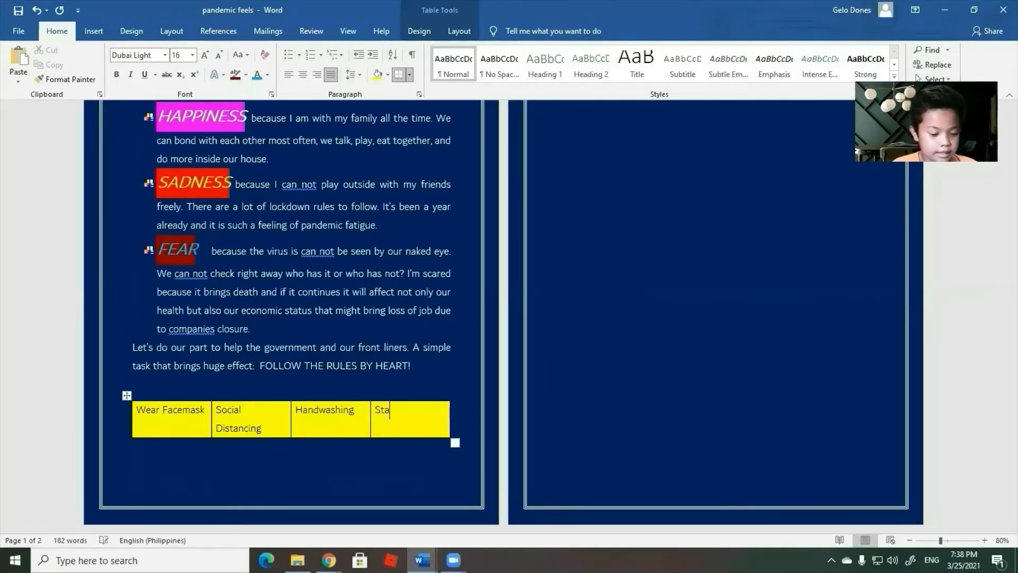
{"action": "type", "text": "y at "}
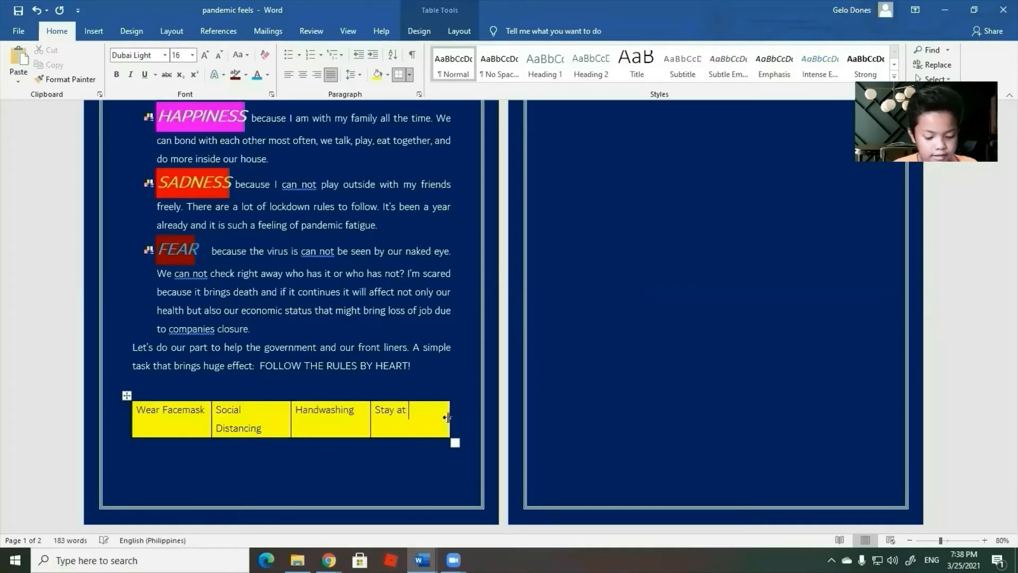
{"action": "type", "text": "Home"}
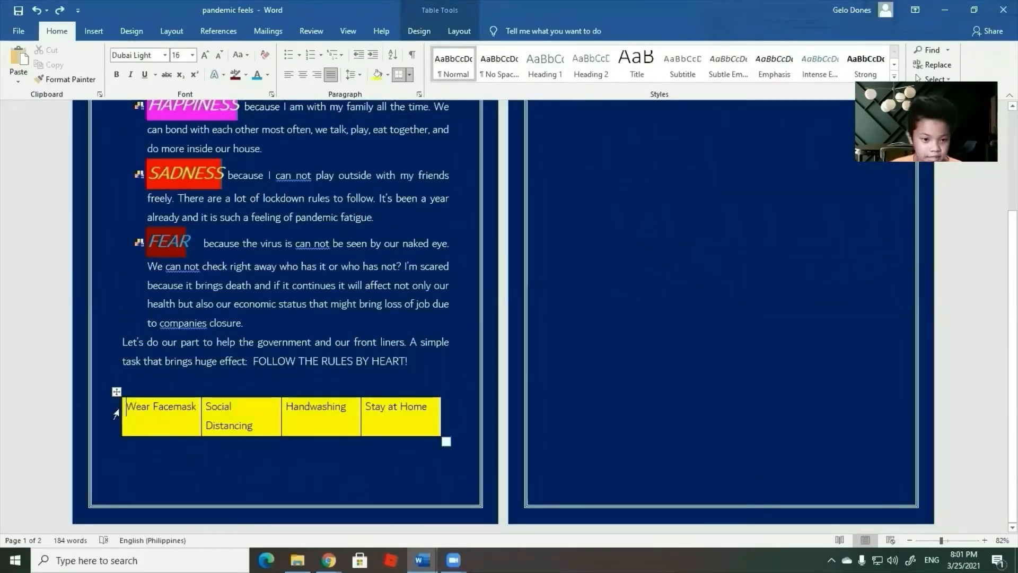
Format the table text in bold Calibri (Body) and widen the table so each rule fits on one line
{"action": "left_click_drag", "start_coordinate": [126, 407], "coordinate": [422, 416]}
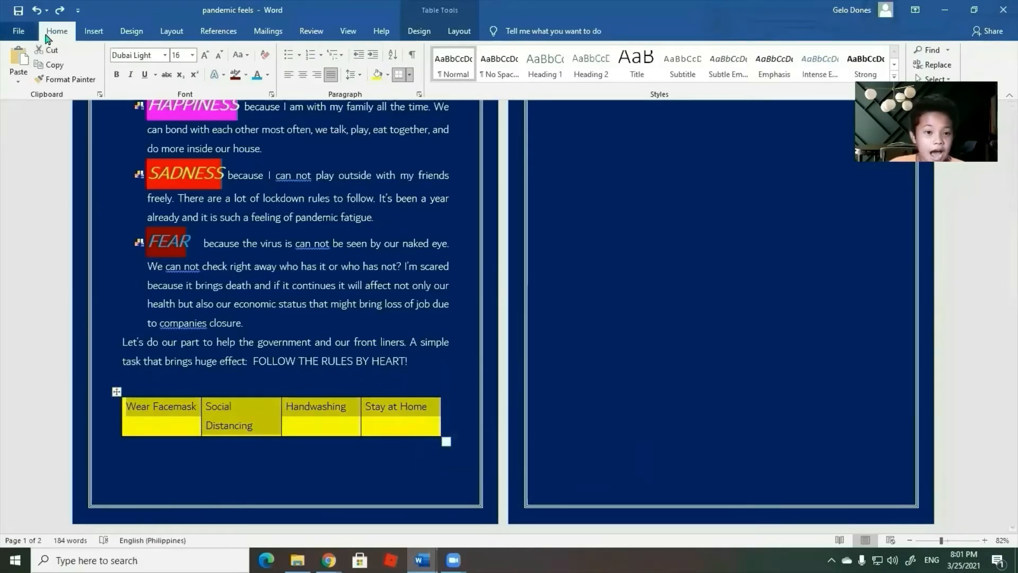
{"action": "left_click", "coordinate": [165, 55]}
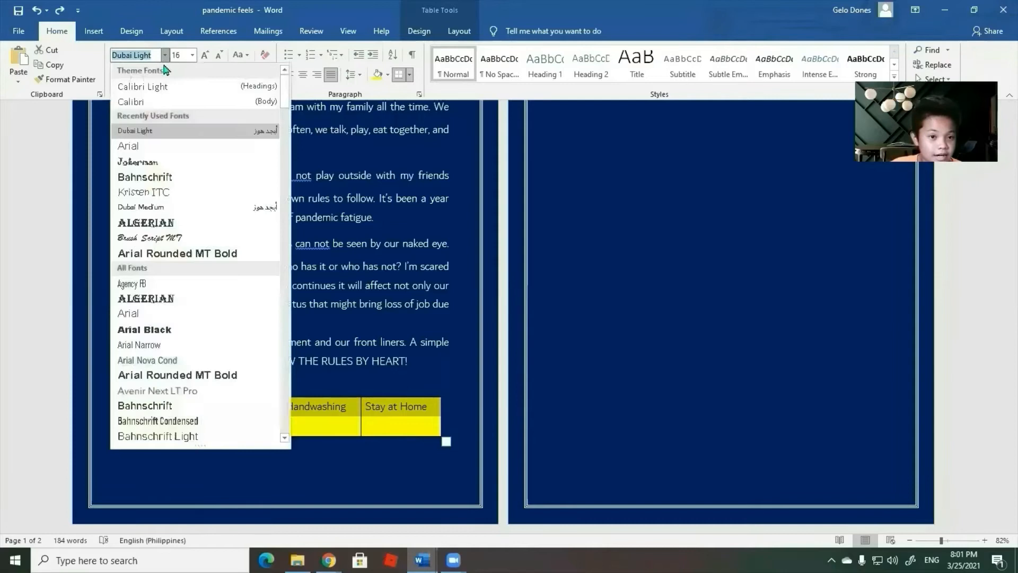
{"action": "left_click", "coordinate": [184, 102]}
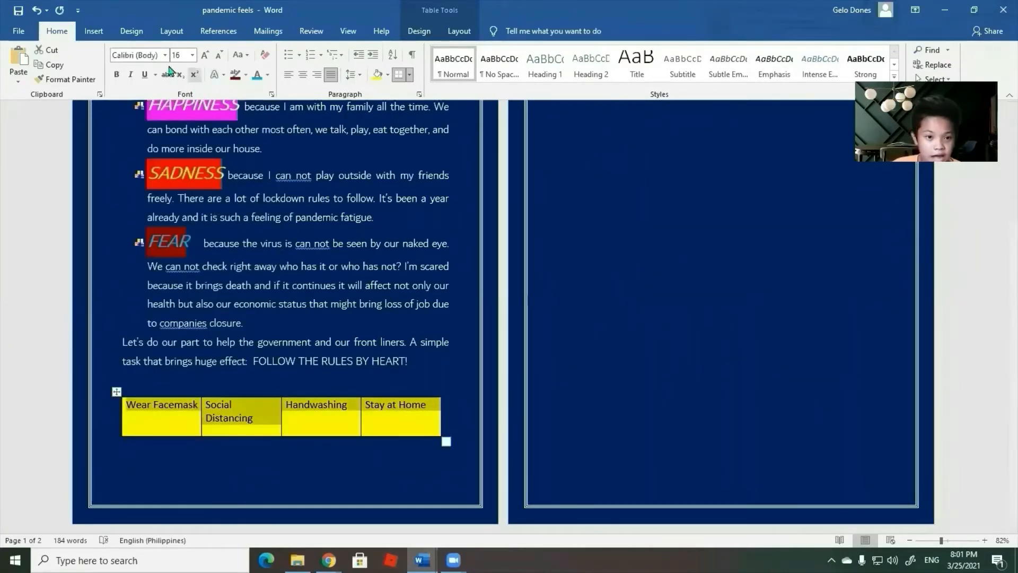
{"action": "left_click", "coordinate": [118, 74]}
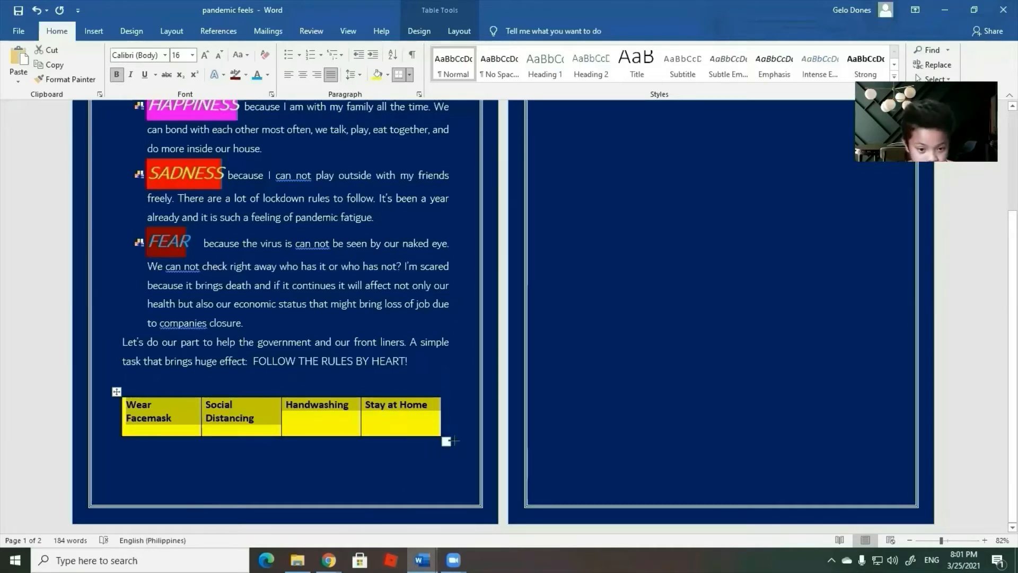
{"action": "left_click_drag", "start_coordinate": [455, 440], "coordinate": [467, 416]}
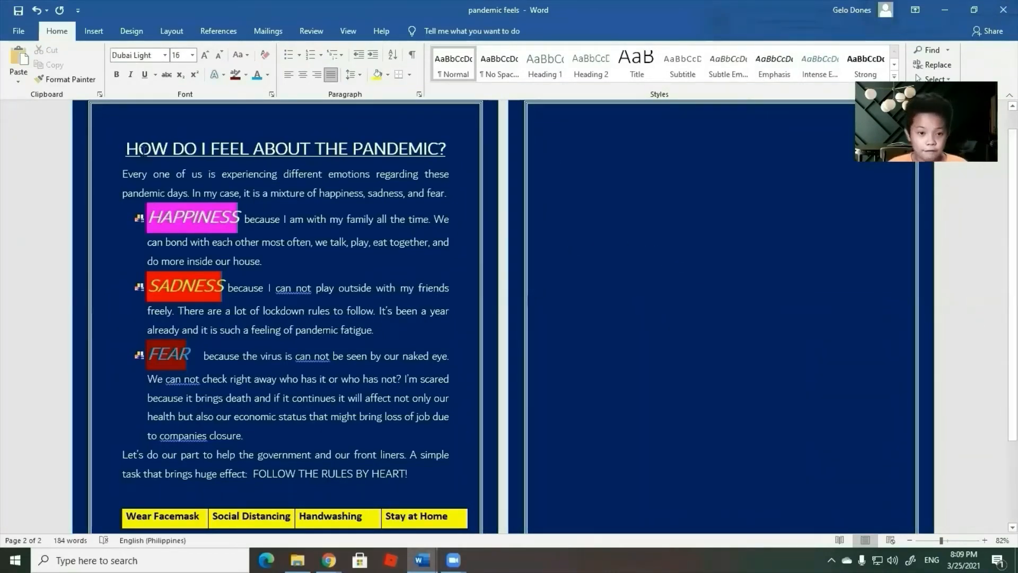
Try 1.15 line spacing on all body paragraphs between the title and the table, and return it to 1.0
{"action": "mouse_move", "coordinate": [123, 175]}
{"action": "left_mouse_down"}
{"action": "mouse_move", "coordinate": [191, 246]}
{"action": "mouse_move", "coordinate": [276, 435]}
{"action": "mouse_move", "coordinate": [367, 498]}
{"action": "mouse_move", "coordinate": [377, 476]}
{"action": "mouse_move", "coordinate": [412, 475]}
{"action": "left_mouse_up"}
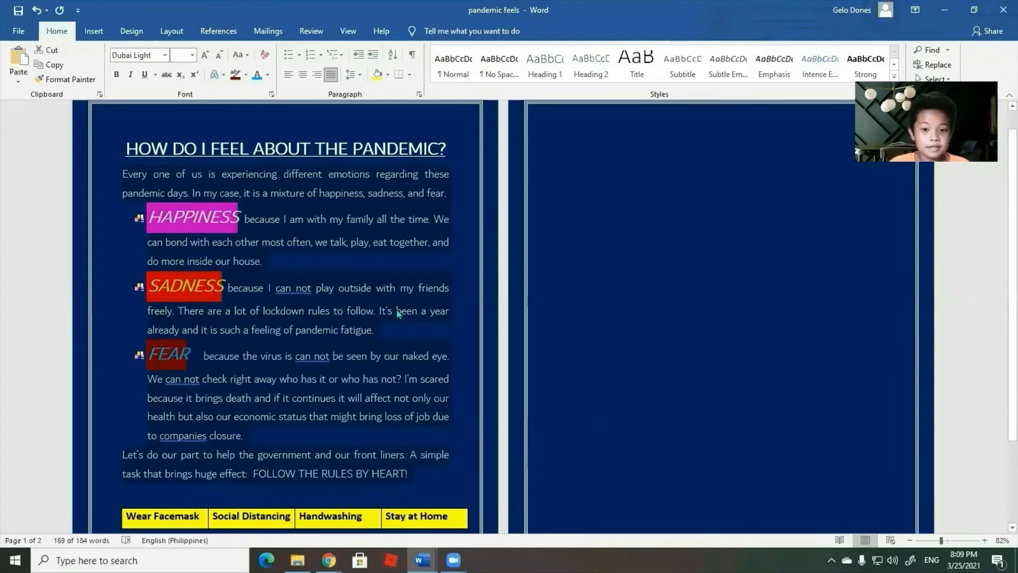
{"action": "left_click", "coordinate": [361, 75]}
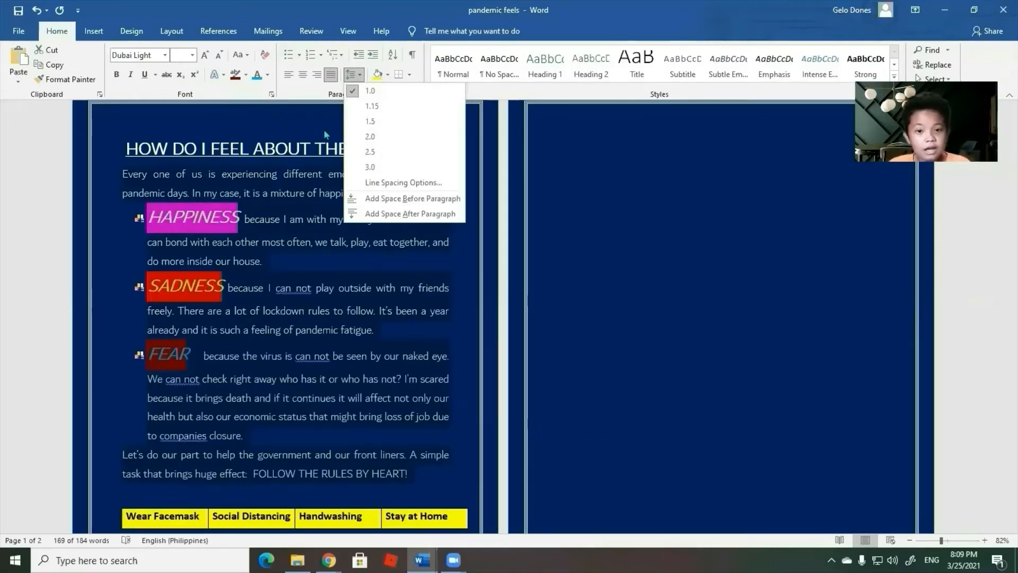
{"action": "left_click", "coordinate": [369, 108]}
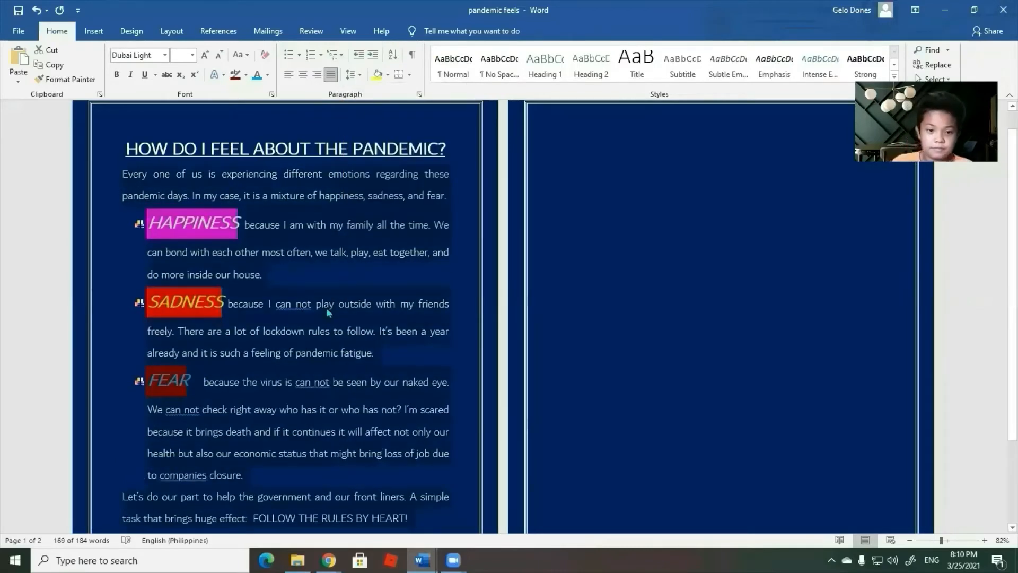
{"action": "scroll", "coordinate": [317, 333], "scroll_direction": "down", "scroll_amount": 2}
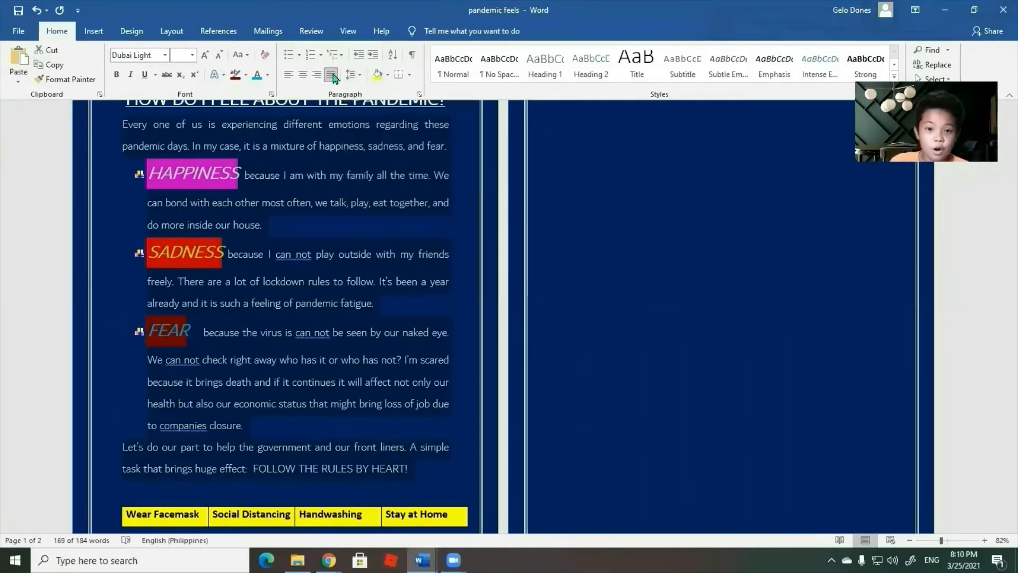
{"action": "left_click", "coordinate": [351, 74]}
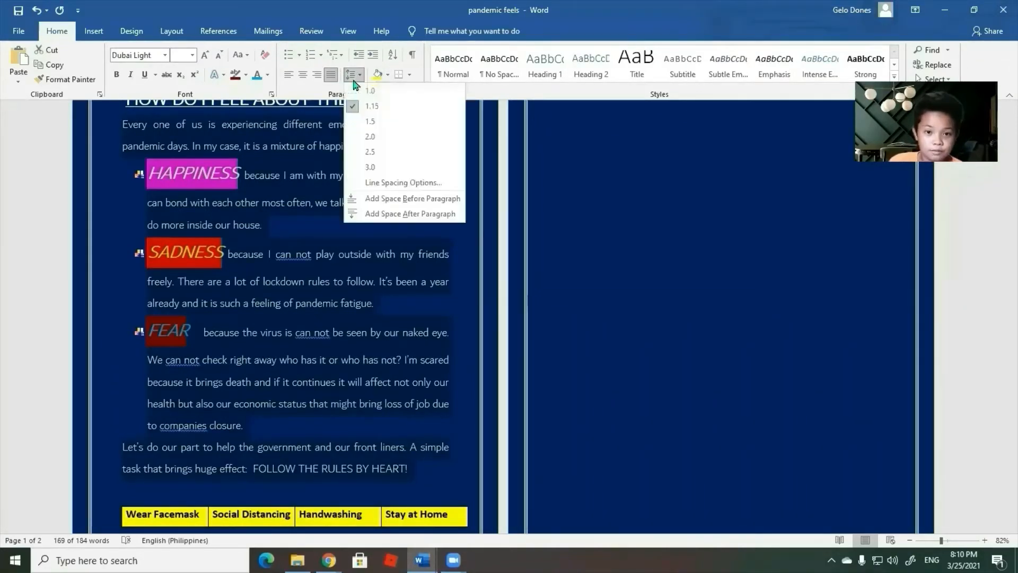
{"action": "left_click", "coordinate": [370, 93]}
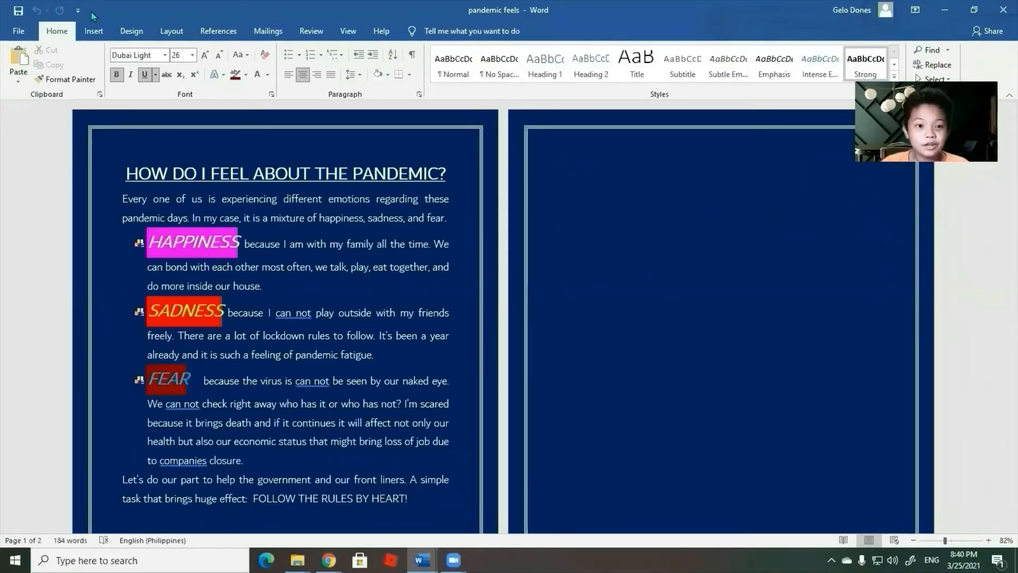
Add a header in the built-in Blank style with the text "Pandemic"
{"action": "left_click", "coordinate": [93, 31]}
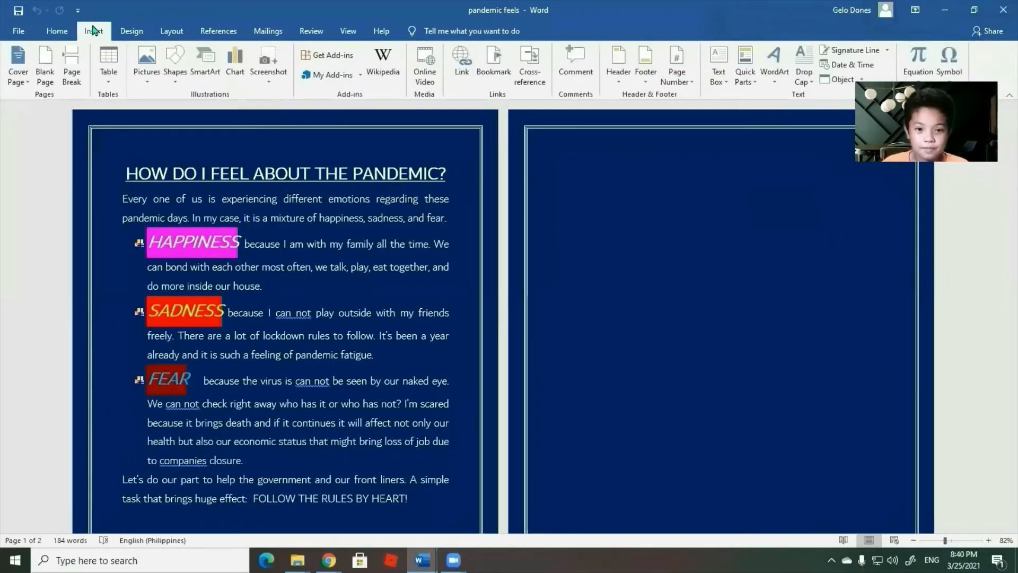
{"action": "left_click", "coordinate": [620, 64]}
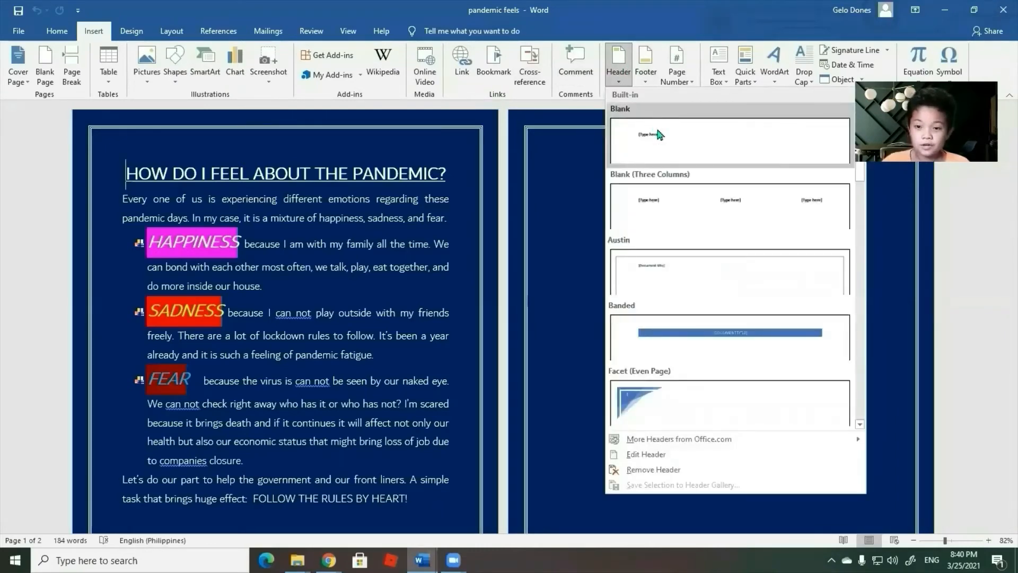
{"action": "left_click", "coordinate": [648, 135]}
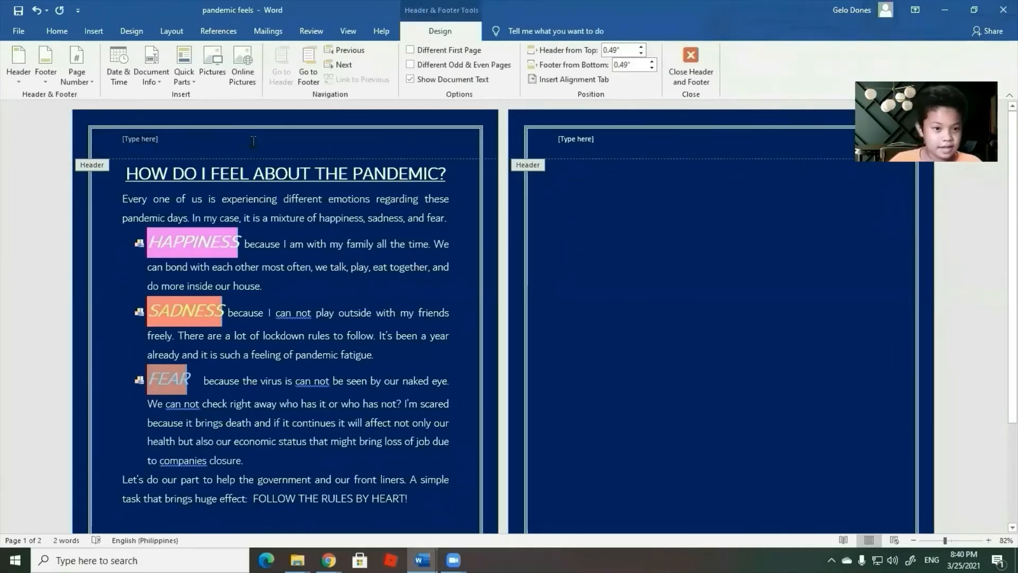
{"action": "type", "text": "pan"}
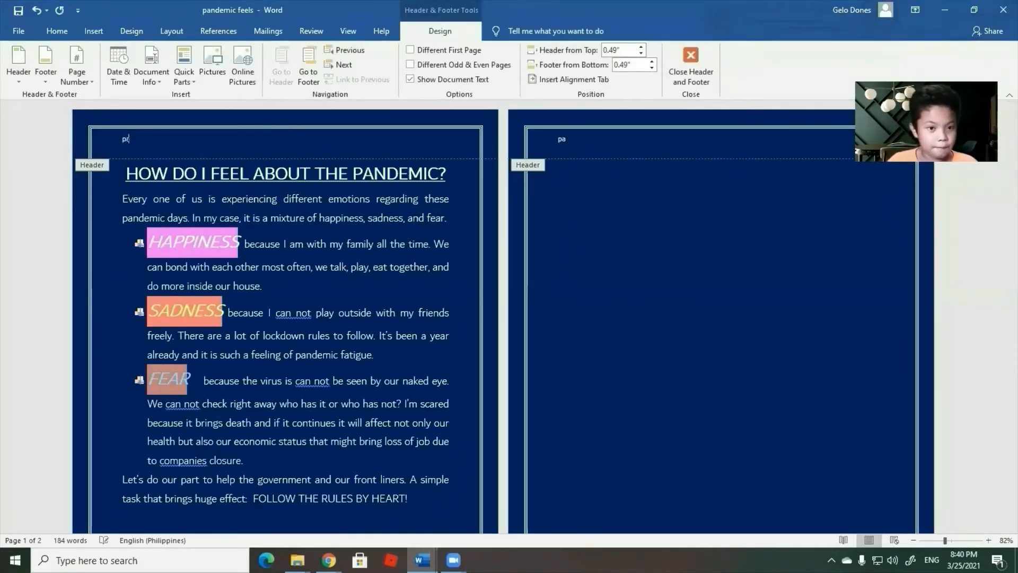
{"action": "key", "text": "BackSpace"}
{"action": "key", "text": "BackSpace"}
{"action": "key", "text": "BackSpace"}
{"action": "type", "text": "P"}
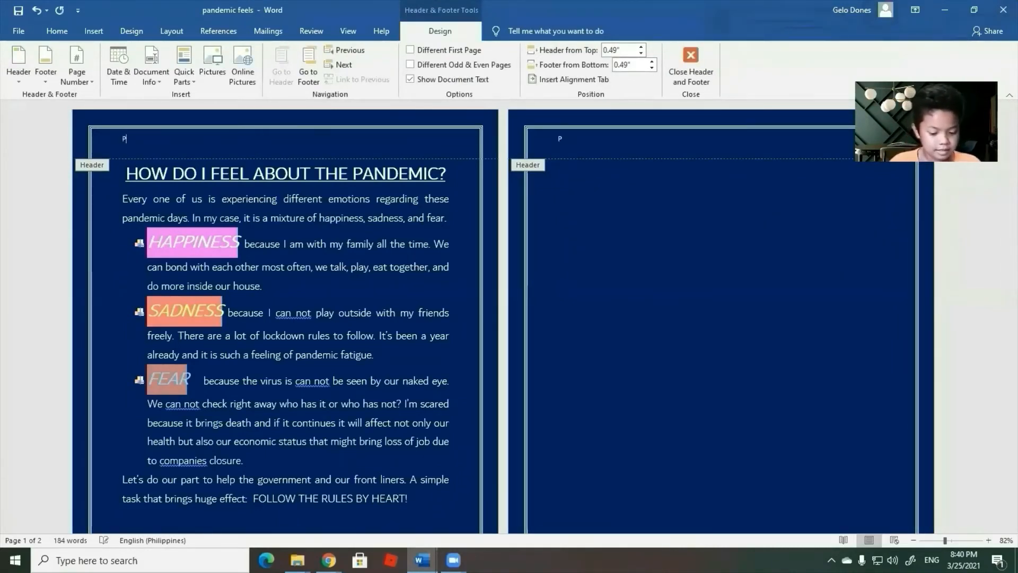
{"action": "type", "text": "andemic"}
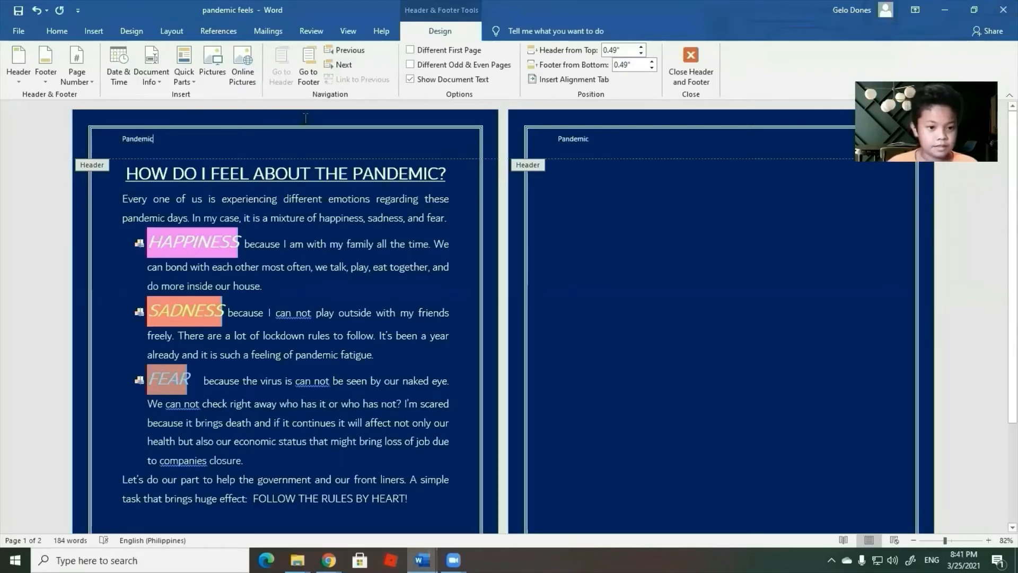
Add a built-in footer with a title and "Page X of Y" numbering, change its title to "FEELS", and save the document
{"action": "left_click", "coordinate": [94, 31]}
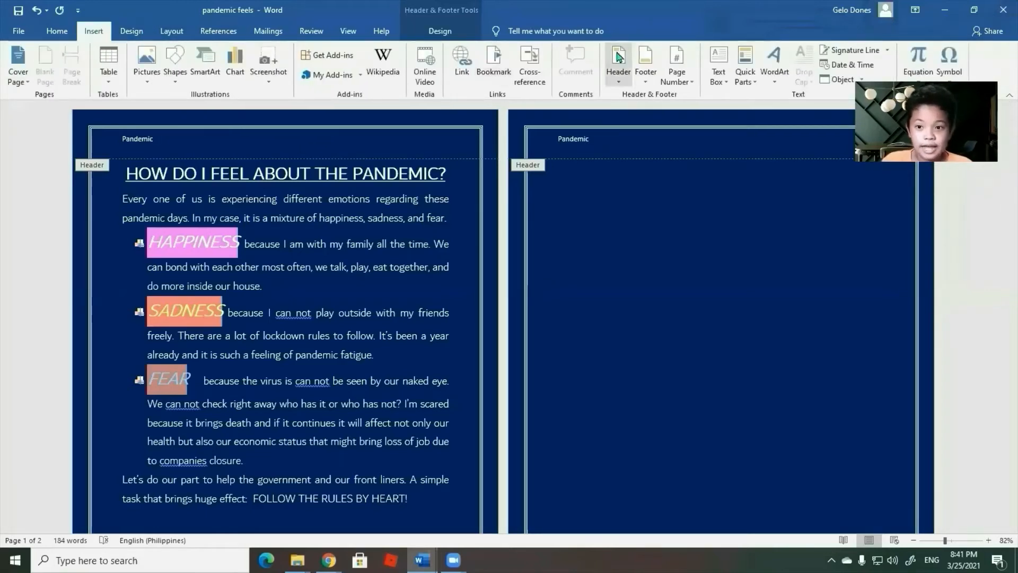
{"action": "left_click", "coordinate": [646, 68]}
{"action": "scroll", "coordinate": [707, 302], "scroll_direction": "down", "scroll_amount": 3}
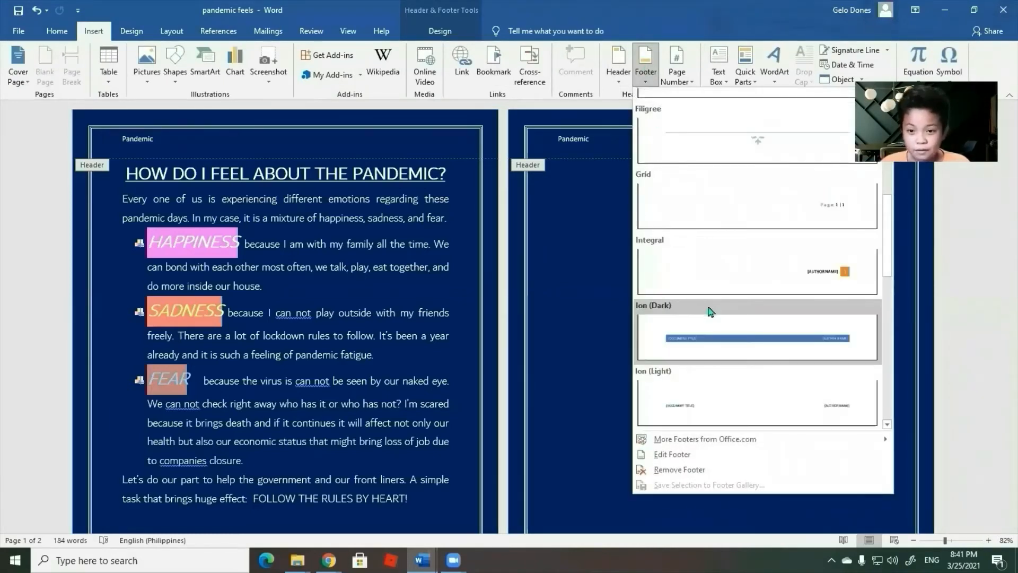
{"action": "scroll", "coordinate": [711, 312], "scroll_direction": "down", "scroll_amount": 3}
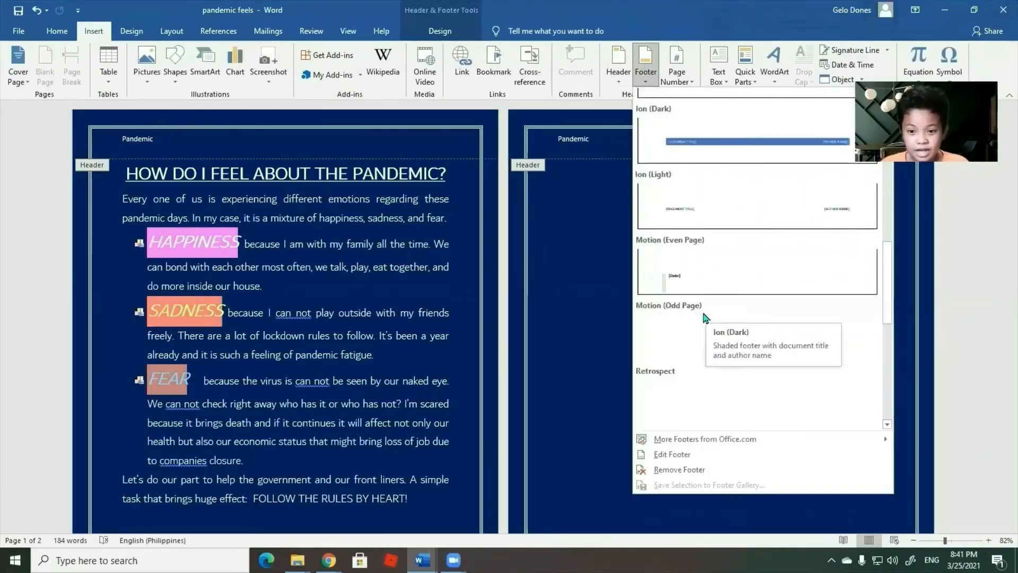
{"action": "left_click", "coordinate": [713, 206]}
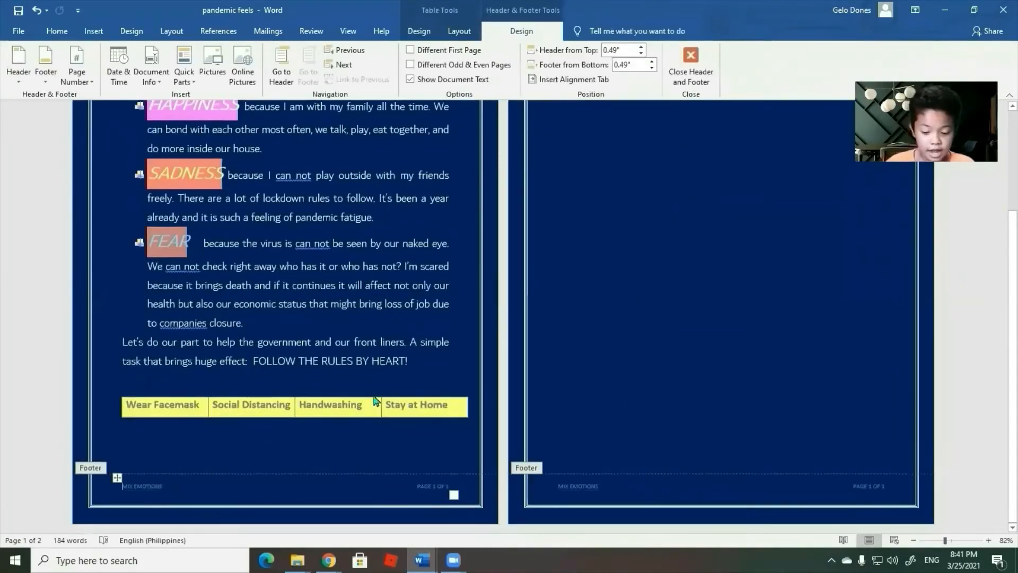
{"action": "key", "text": "ctrl+z"}
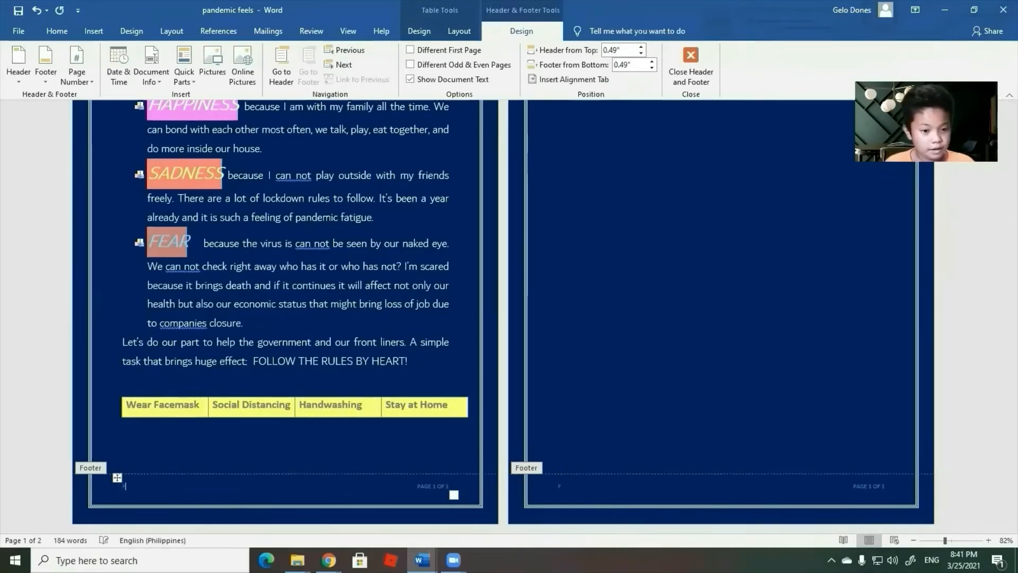
{"action": "type", "text": "EELS"}
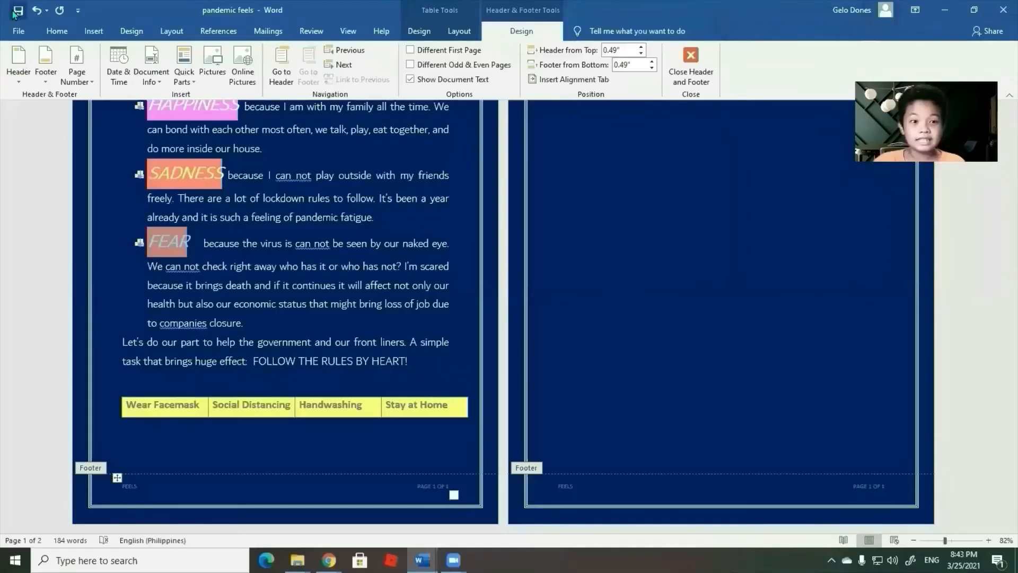
{"action": "left_click", "coordinate": [16, 11]}
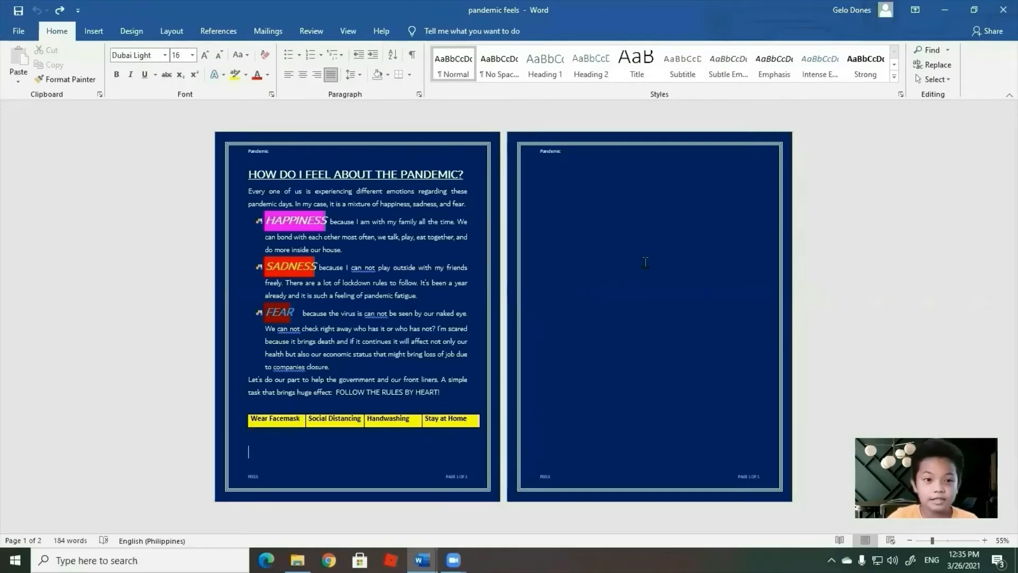
Insert the date and time below the yellow table in the 26/03/2021 12:35 pm format
{"action": "left_click", "coordinate": [100, 31]}
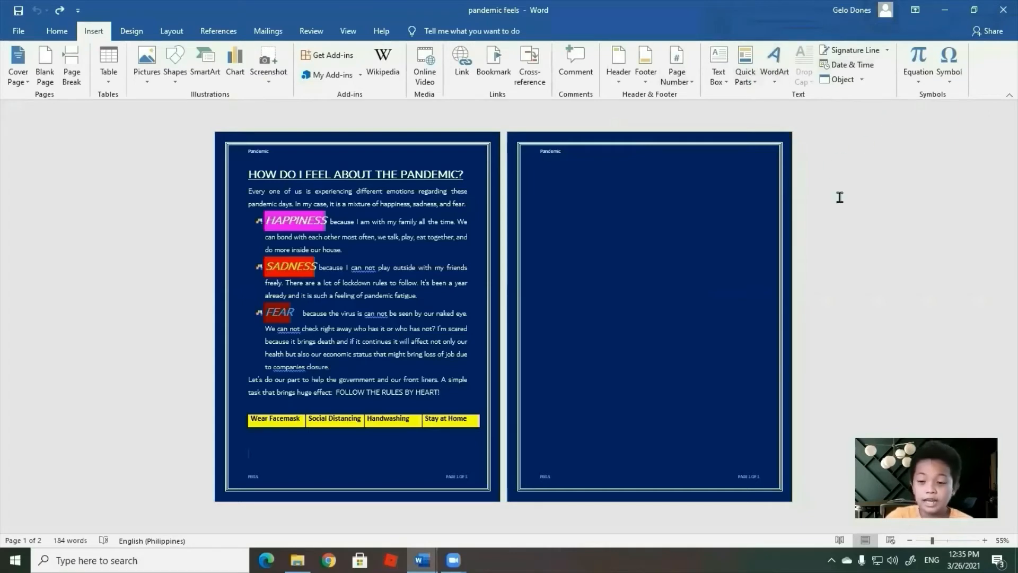
{"action": "left_click", "coordinate": [860, 65]}
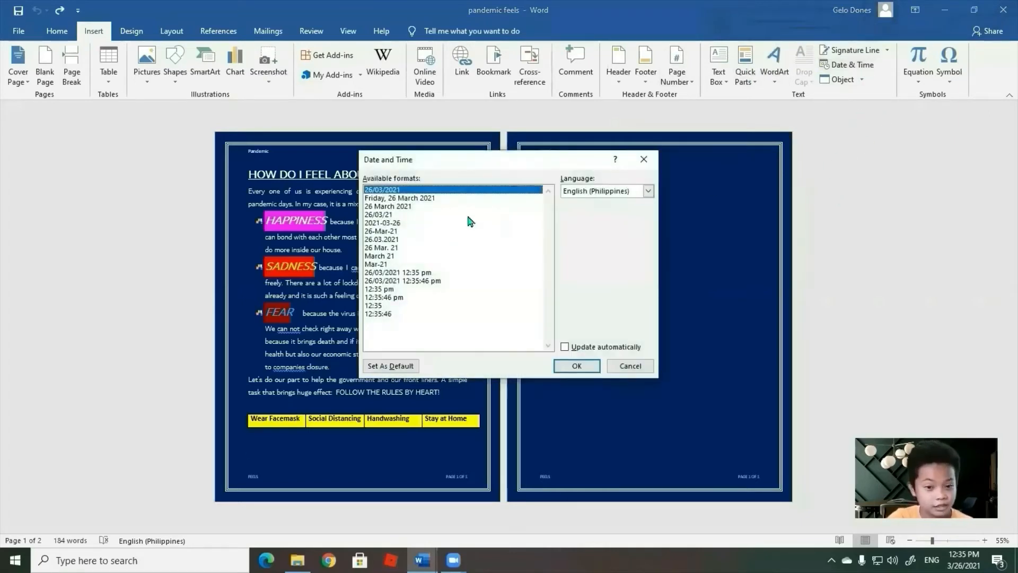
{"action": "left_click", "coordinate": [424, 273]}
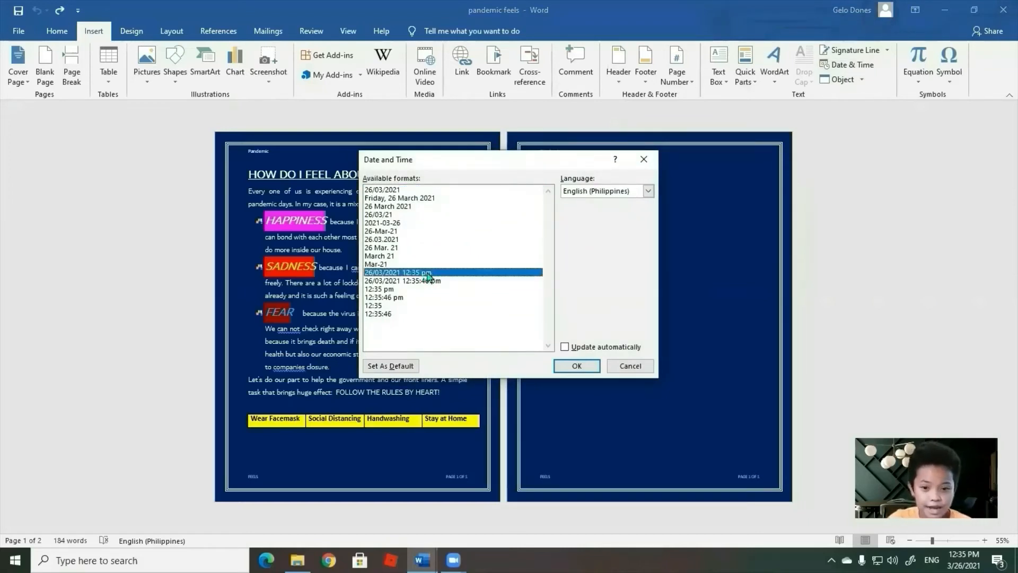
{"action": "left_click", "coordinate": [586, 365]}
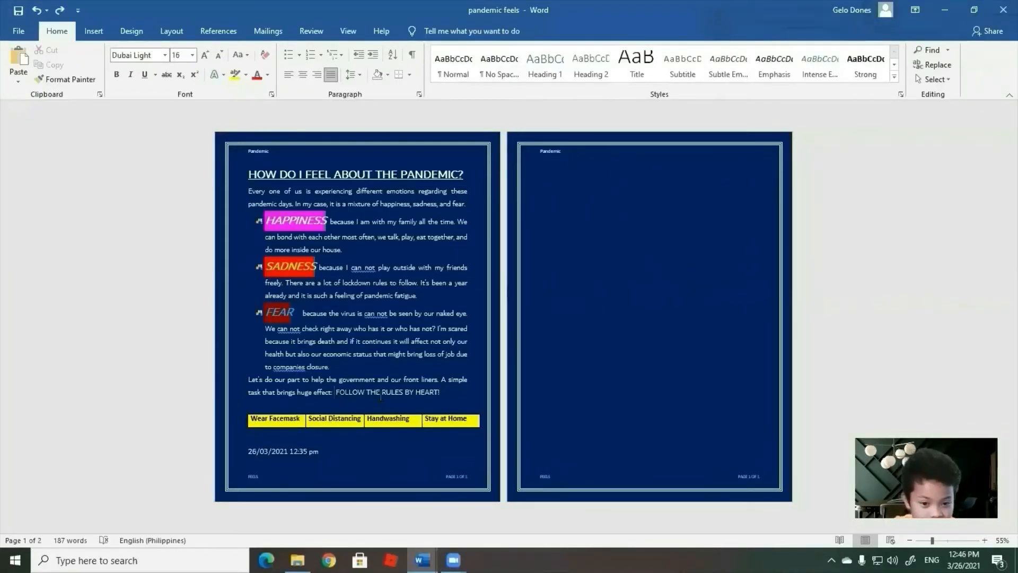
Delete the words "FOLLOW THE RULES BY HEART!" from the end of the closing paragraph
{"action": "left_click_drag", "start_coordinate": [335, 392], "coordinate": [442, 390]}
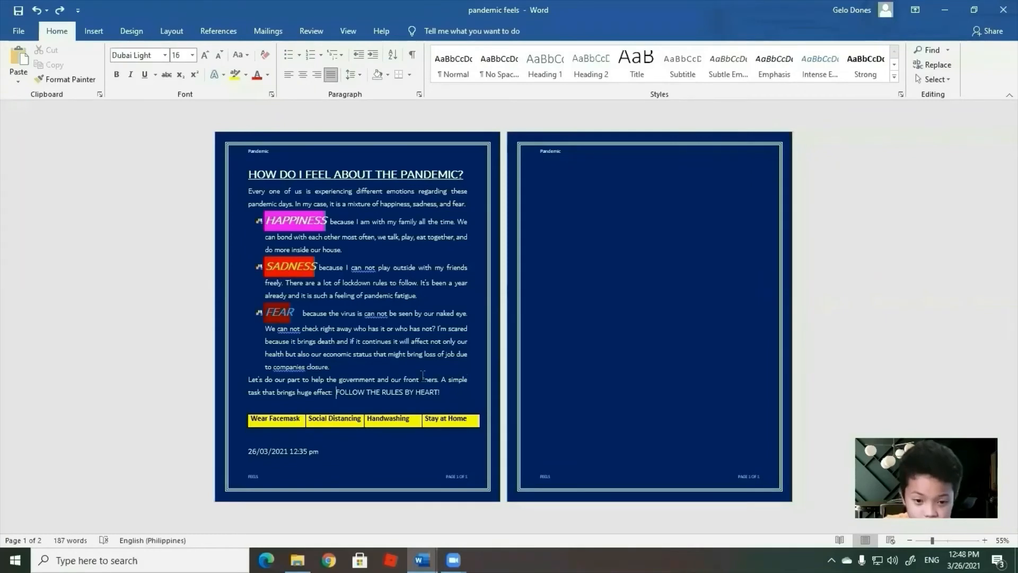
{"action": "left_click_drag", "start_coordinate": [335, 390], "coordinate": [445, 394]}
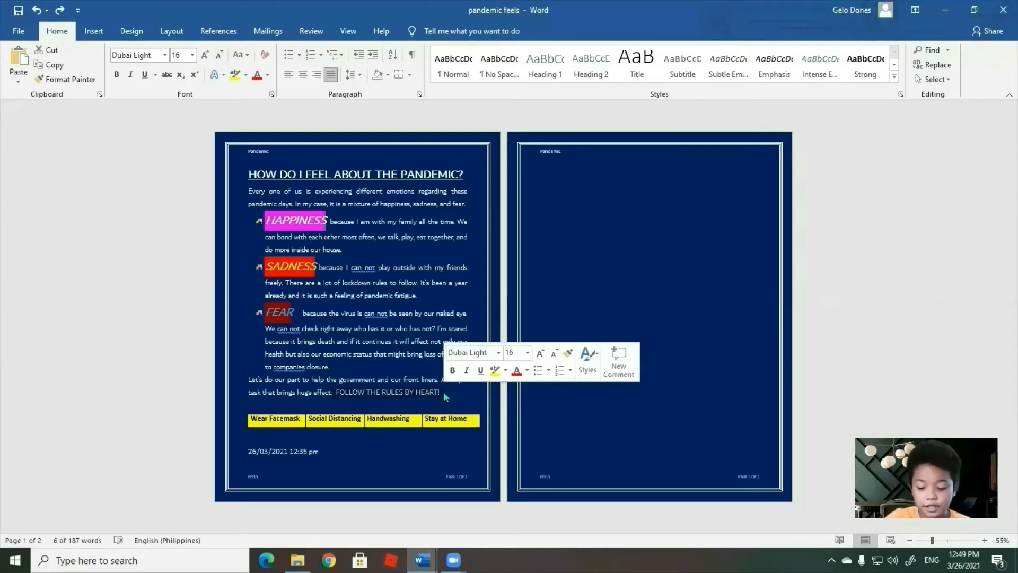
{"action": "key", "text": "BackSpace"}
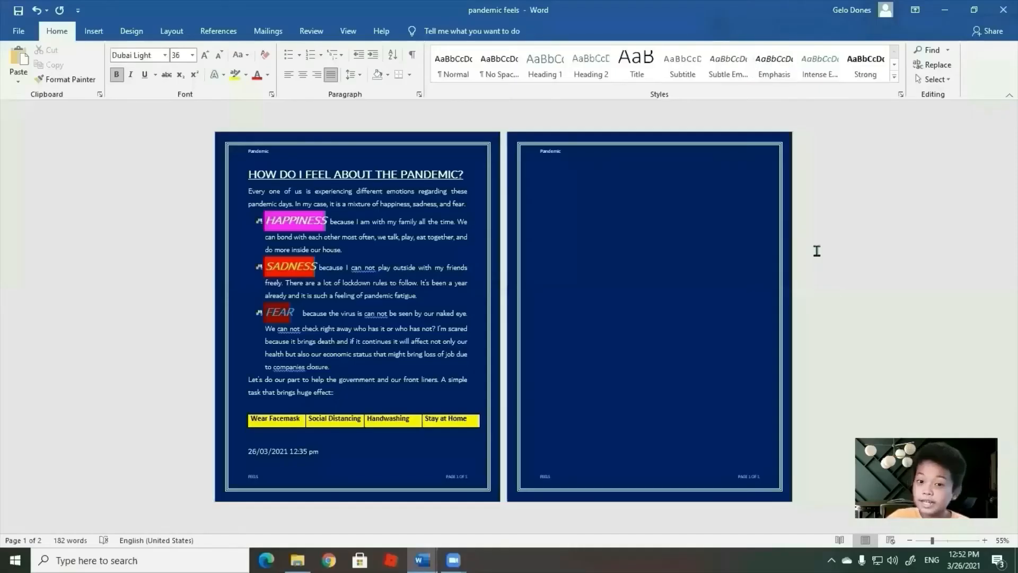
Insert WordArt in the blue shadowed style with the text "FOLLOW THE RULES BY HEART!"
{"action": "left_click", "coordinate": [93, 31]}
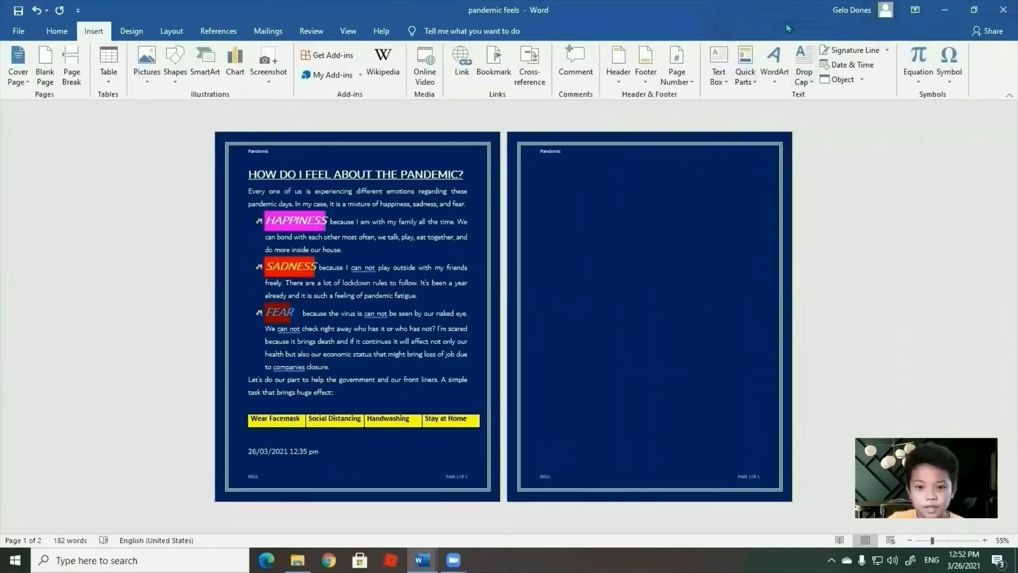
{"action": "left_click", "coordinate": [774, 74]}
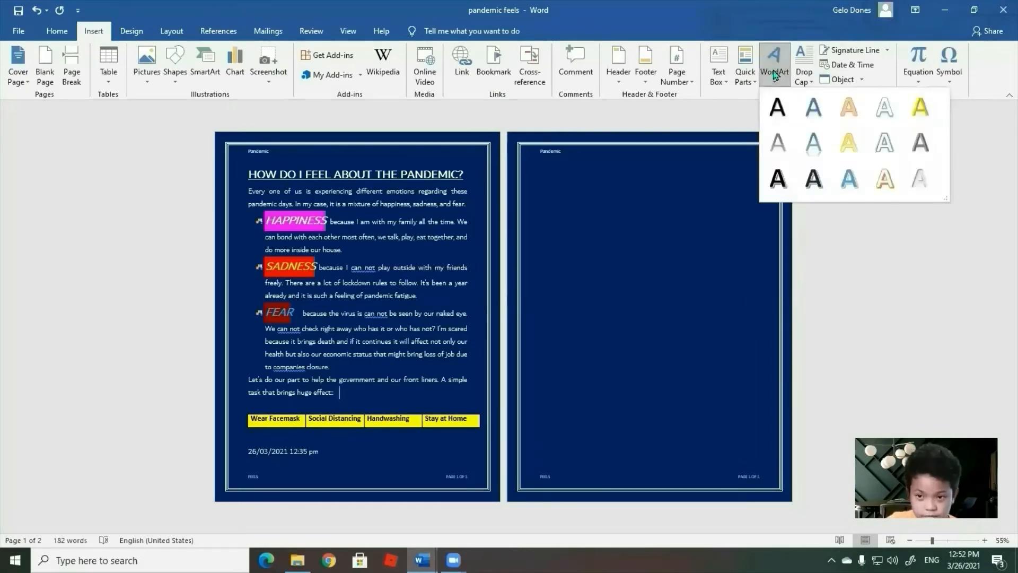
{"action": "left_click", "coordinate": [845, 184]}
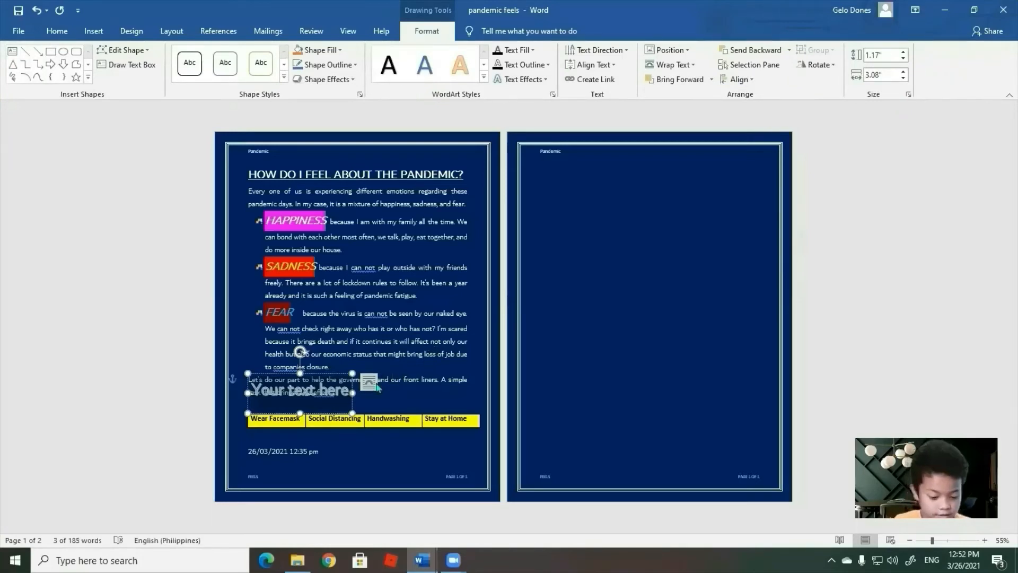
{"action": "type", "text": "FOLLOW"}
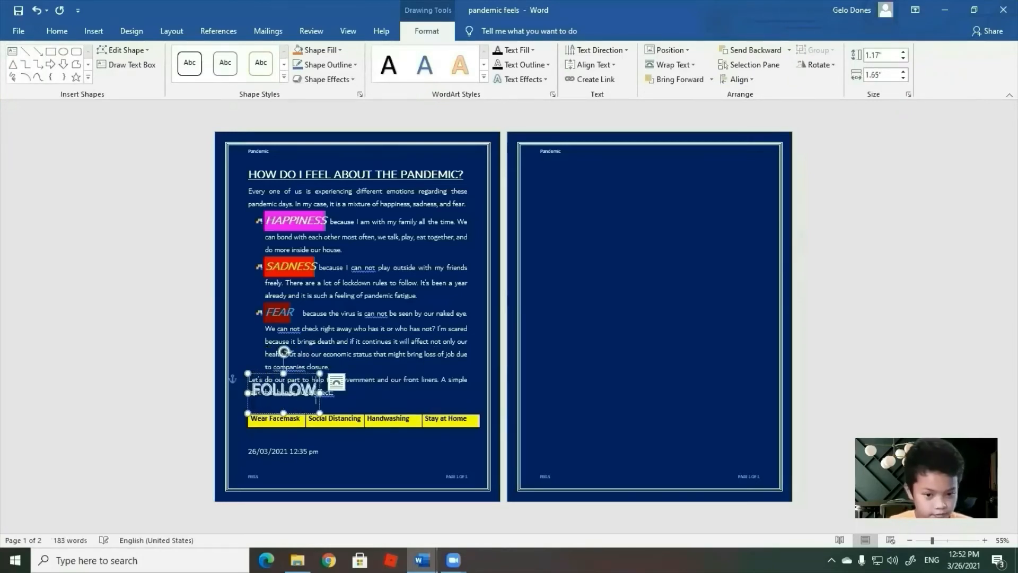
{"action": "type", "text": " THE RUL"}
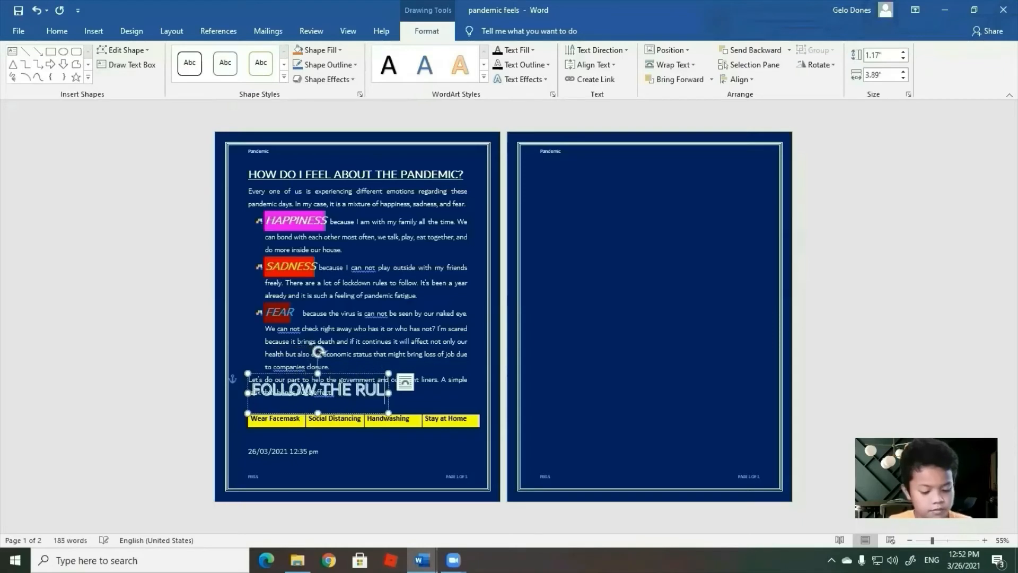
{"action": "type", "text": "ES BY HEAR"}
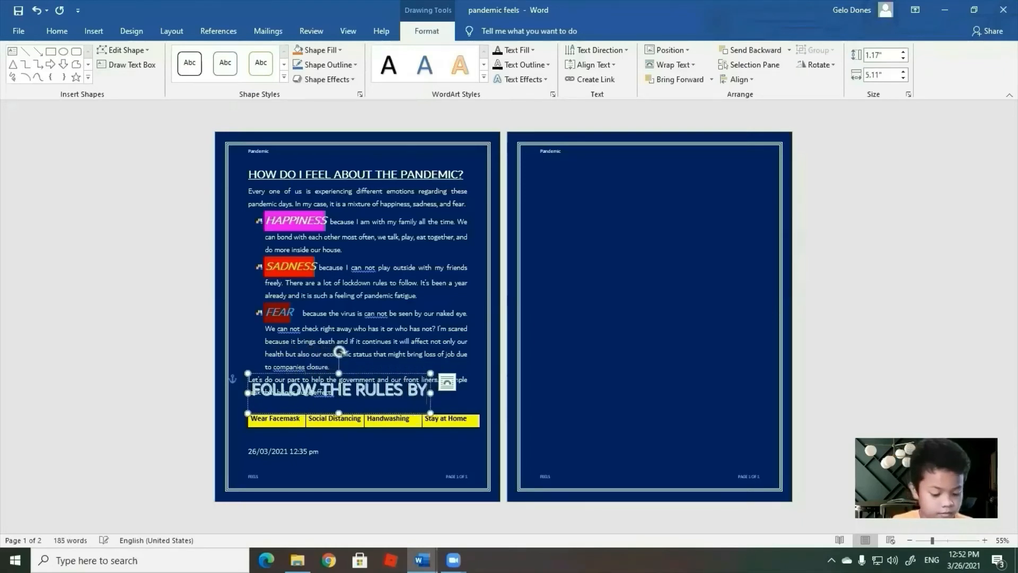
{"action": "type", "text": "T!"}
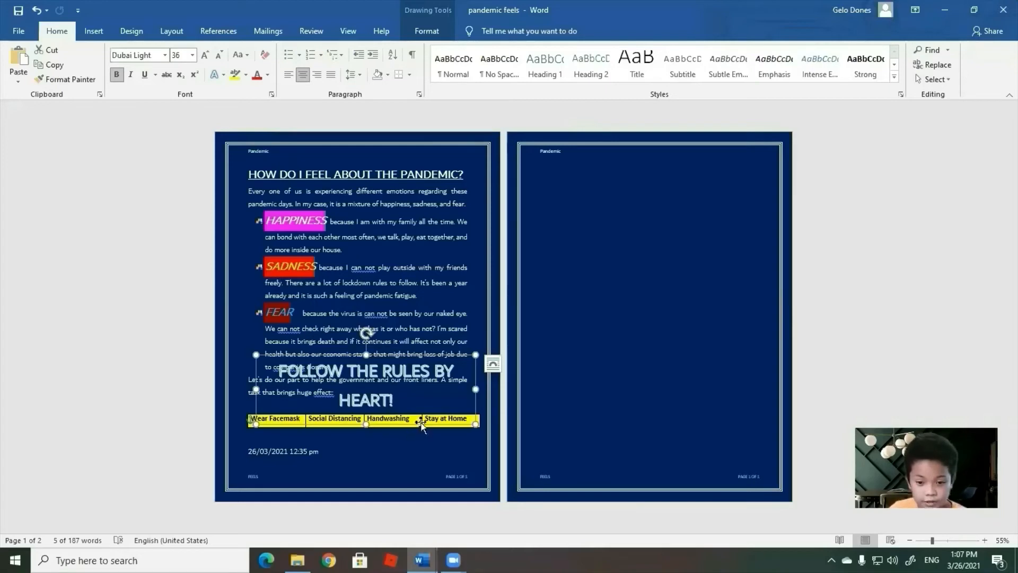
Move the WordArt to the upper part of the second page and format its text as size 26, bold and strikethrough
{"action": "left_click_drag", "start_coordinate": [422, 424], "coordinate": [704, 278]}
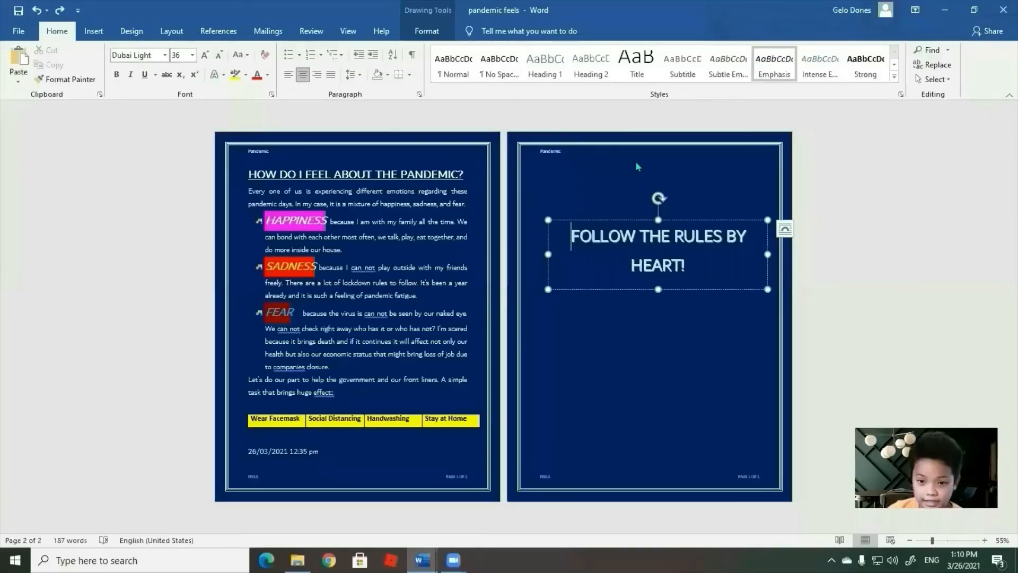
{"action": "left_click_drag", "start_coordinate": [571, 236], "coordinate": [737, 264]}
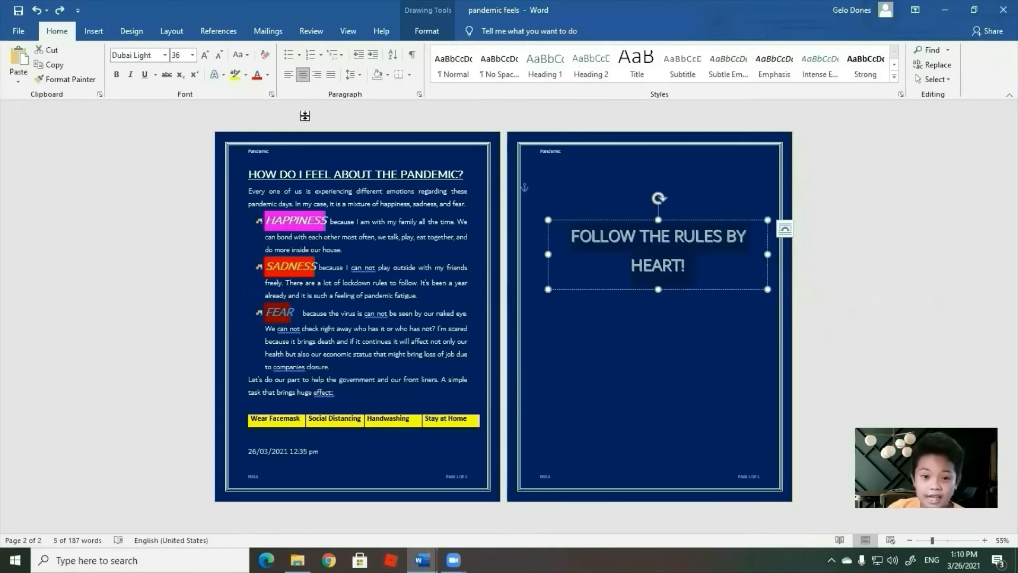
{"action": "left_click", "coordinate": [191, 57]}
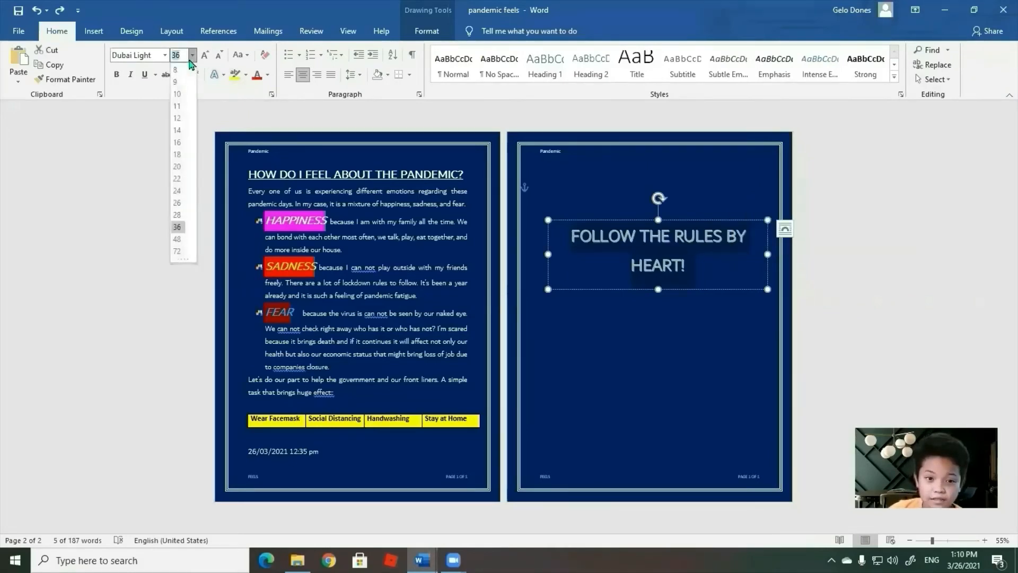
{"action": "left_click", "coordinate": [177, 203]}
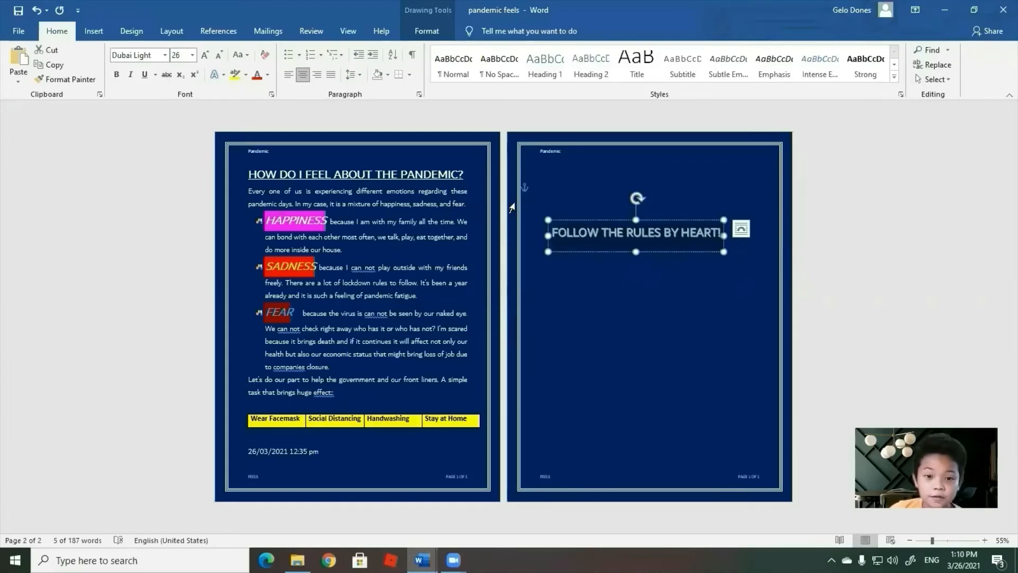
{"action": "left_click", "coordinate": [117, 75]}
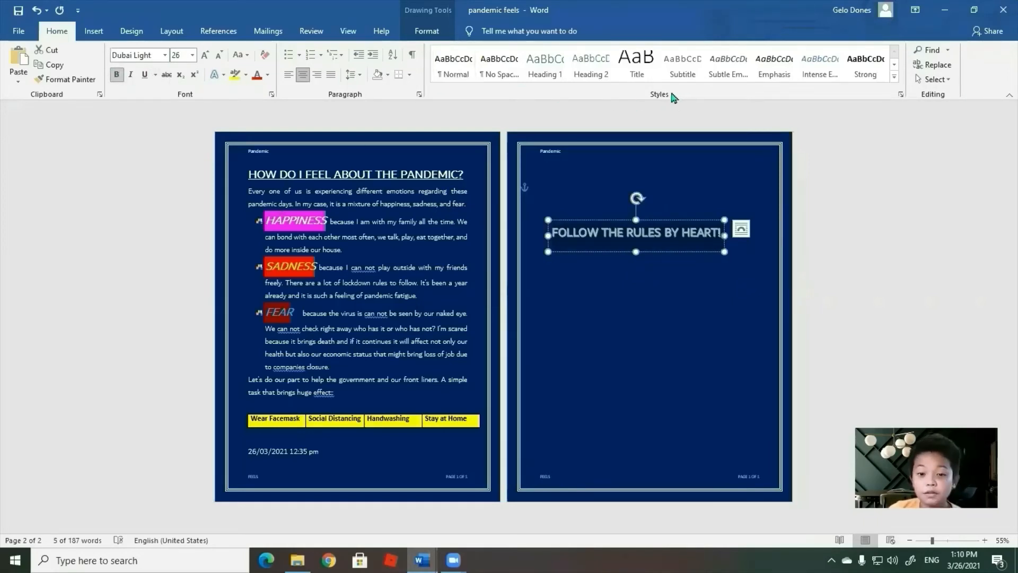
{"action": "left_click", "coordinate": [166, 74]}
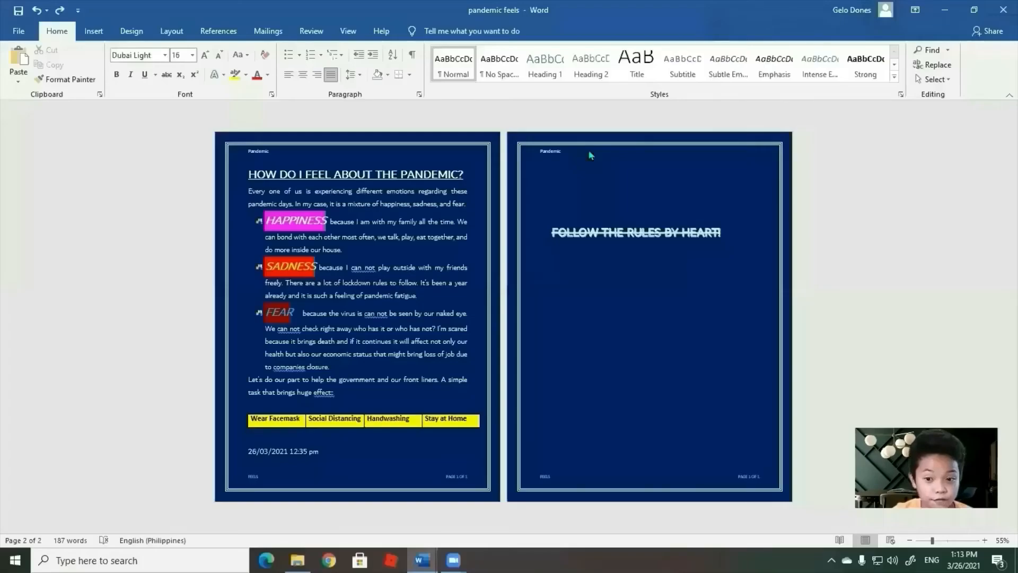
Make "FOLLOW" subscript and "HEART" superscript in the WordArt
{"action": "double_click", "coordinate": [556, 235]}
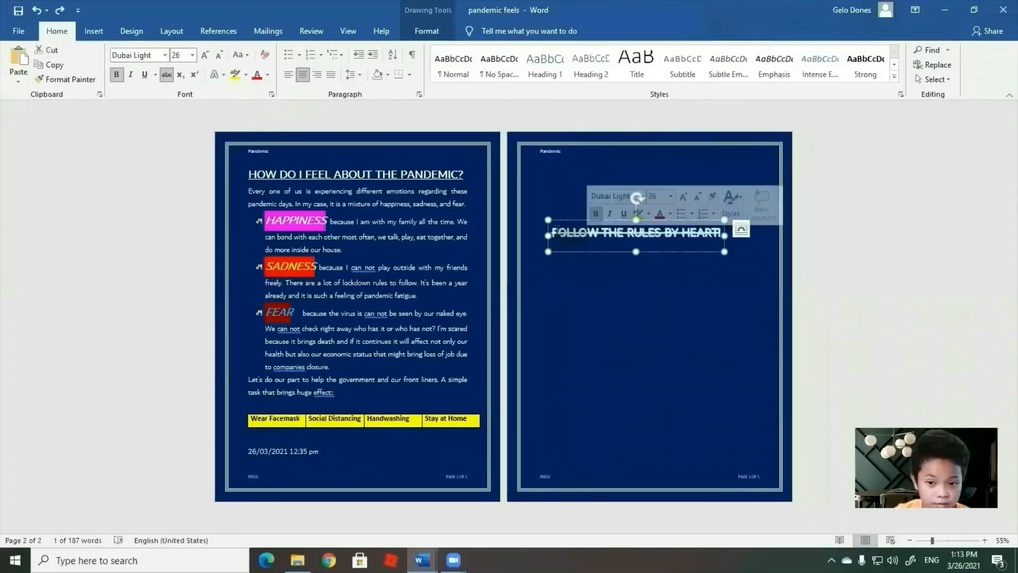
{"action": "left_click_drag", "start_coordinate": [552, 235], "coordinate": [602, 244]}
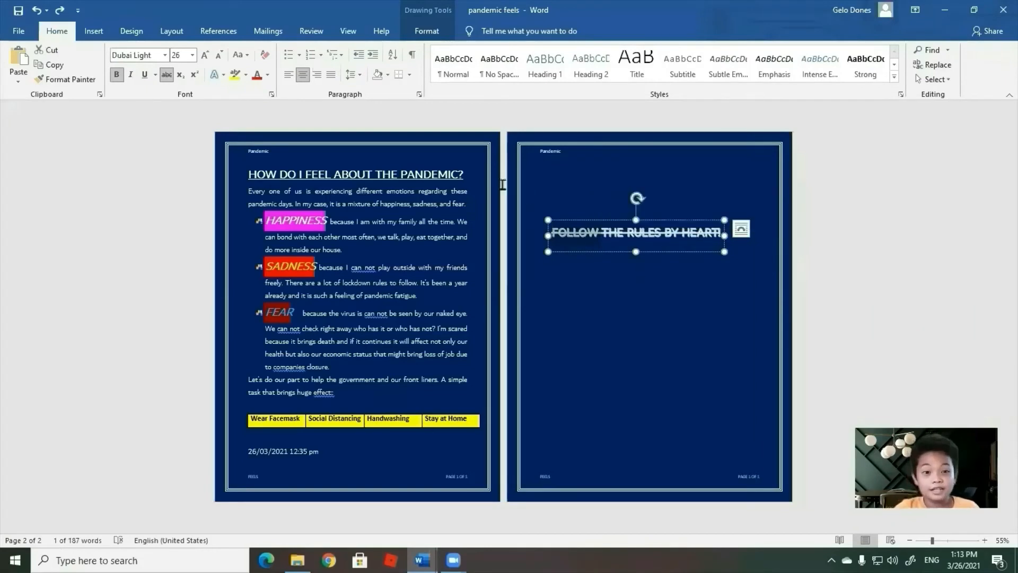
{"action": "left_click", "coordinate": [181, 78]}
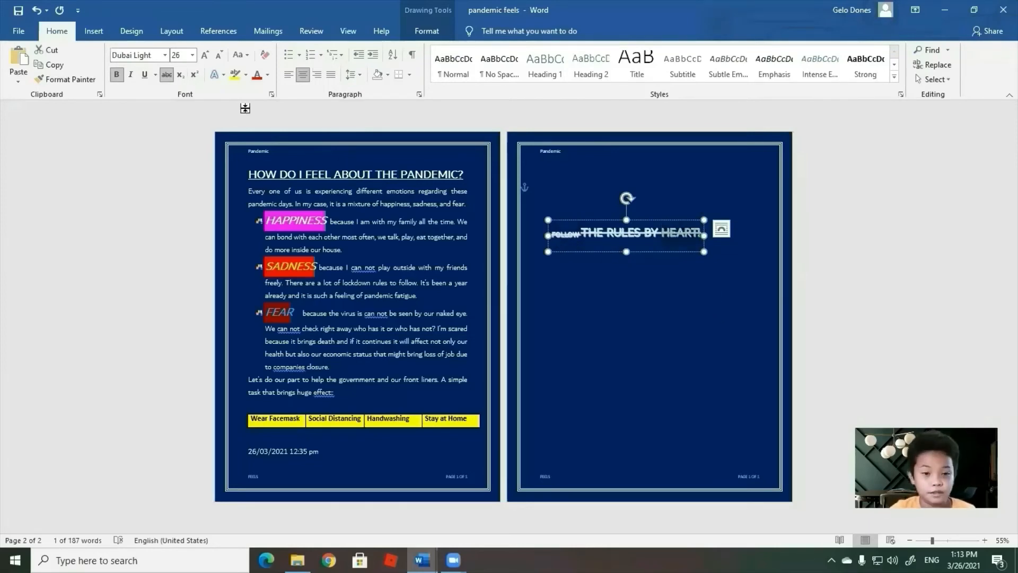
{"action": "left_click", "coordinate": [195, 75]}
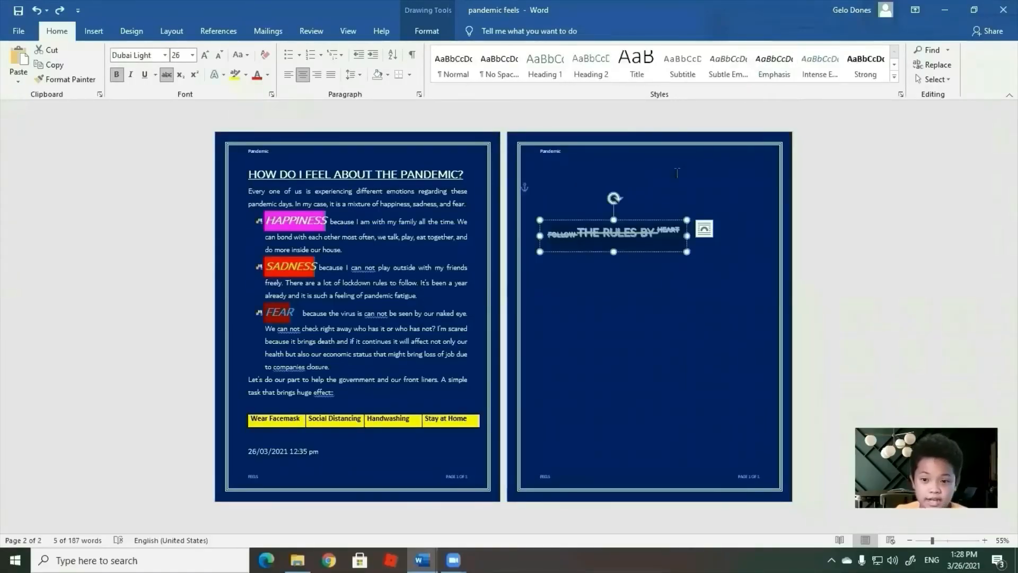
Apply the widest glow in the second blue accent colour to the whole WordArt text and place it between the closing paragraph and the table
{"action": "left_click", "coordinate": [642, 291]}
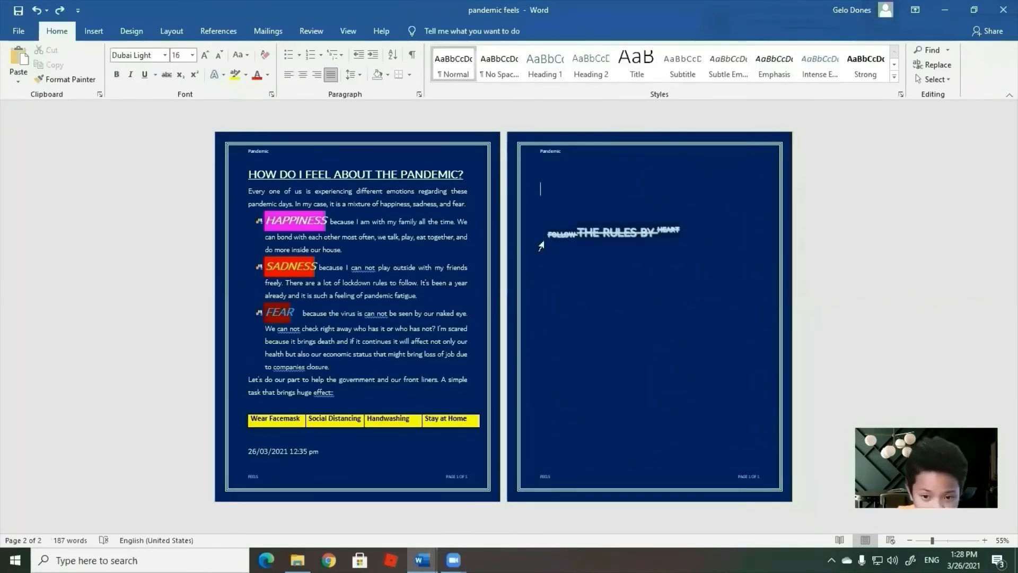
{"action": "left_click", "coordinate": [607, 240]}
{"action": "triple_click", "coordinate": [608, 239]}
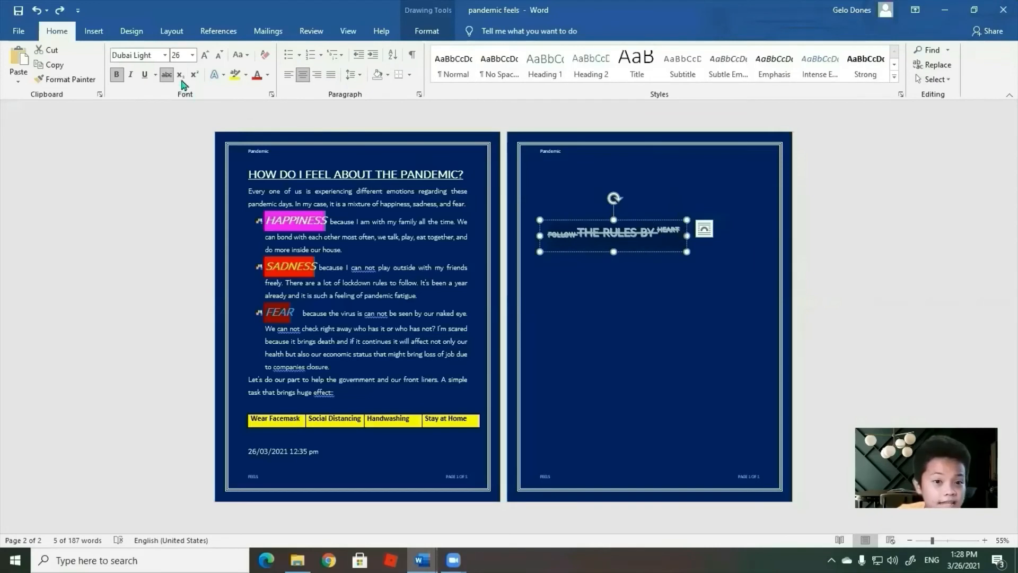
{"action": "left_click", "coordinate": [224, 75]}
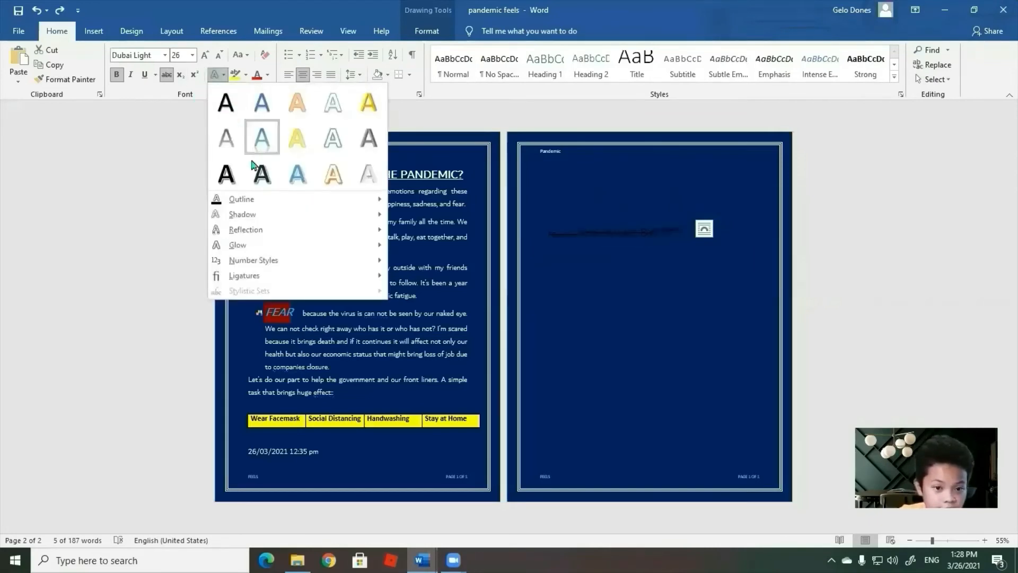
{"action": "mouse_move", "coordinate": [248, 244]}
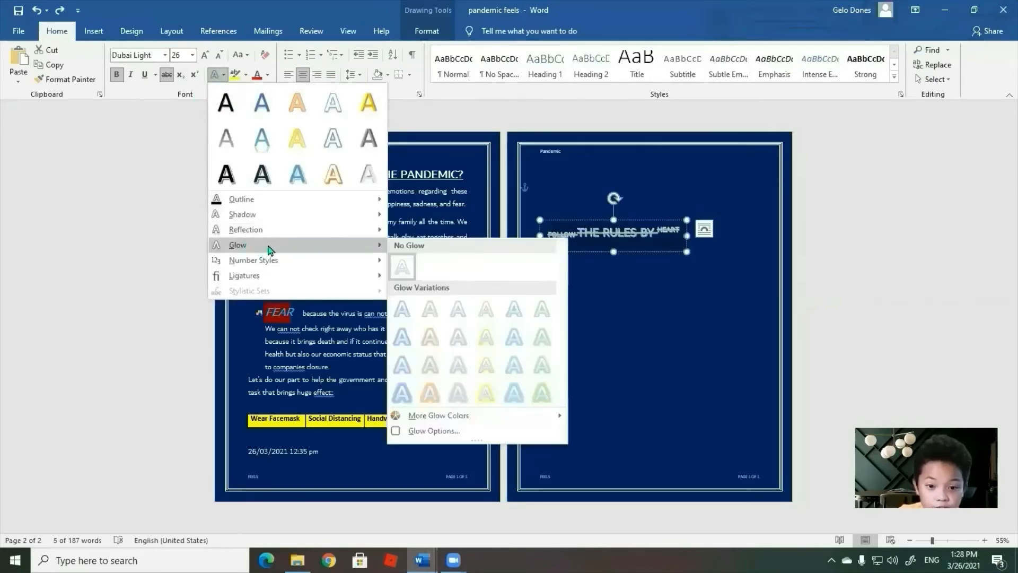
{"action": "left_click", "coordinate": [520, 395]}
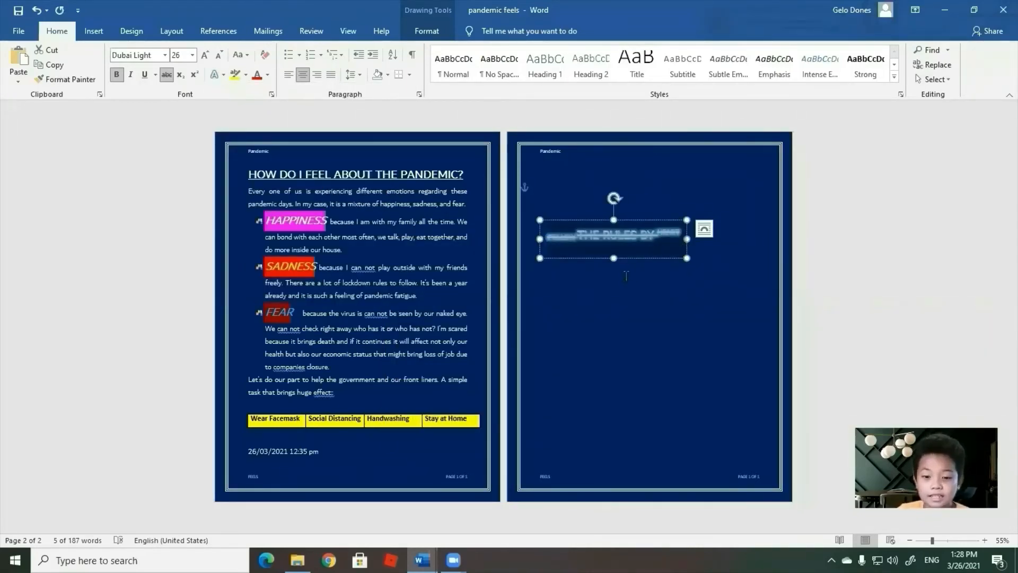
{"action": "left_click_drag", "start_coordinate": [658, 265], "coordinate": [414, 424]}
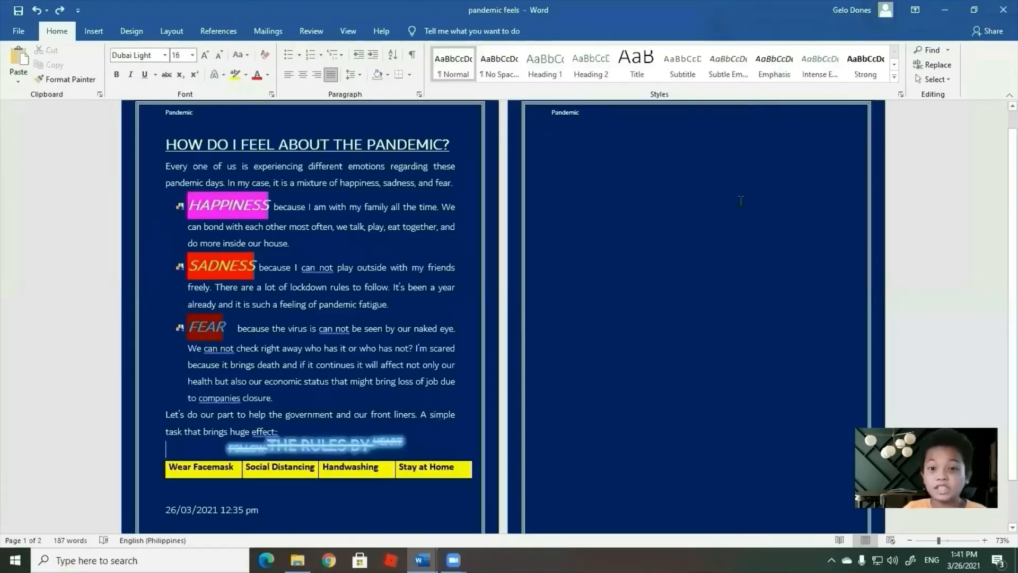
Draw a small heart shape near the top of the second page, beside the empty WordArt box
{"action": "left_click", "coordinate": [563, 159]}
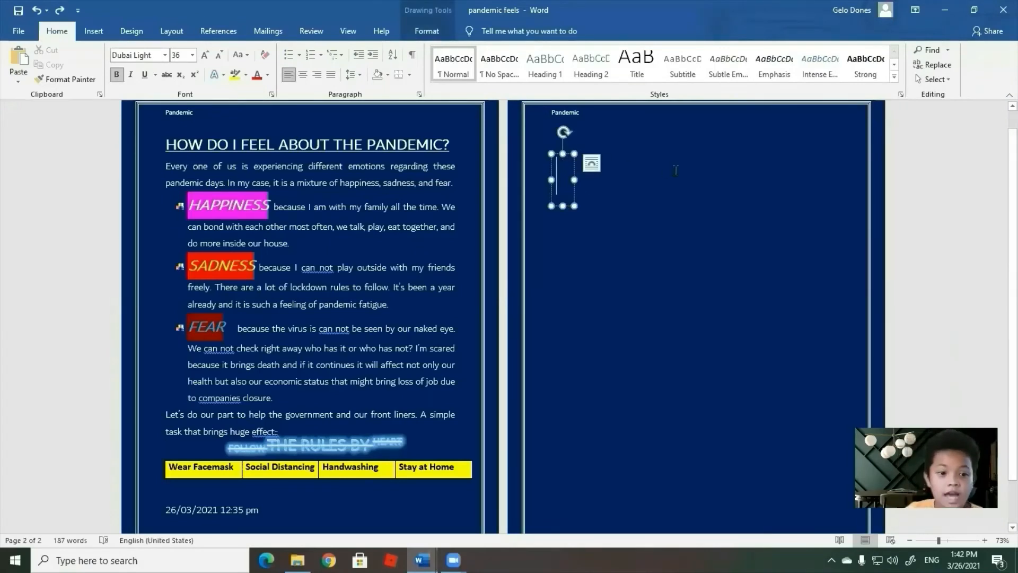
{"action": "left_click", "coordinate": [90, 33]}
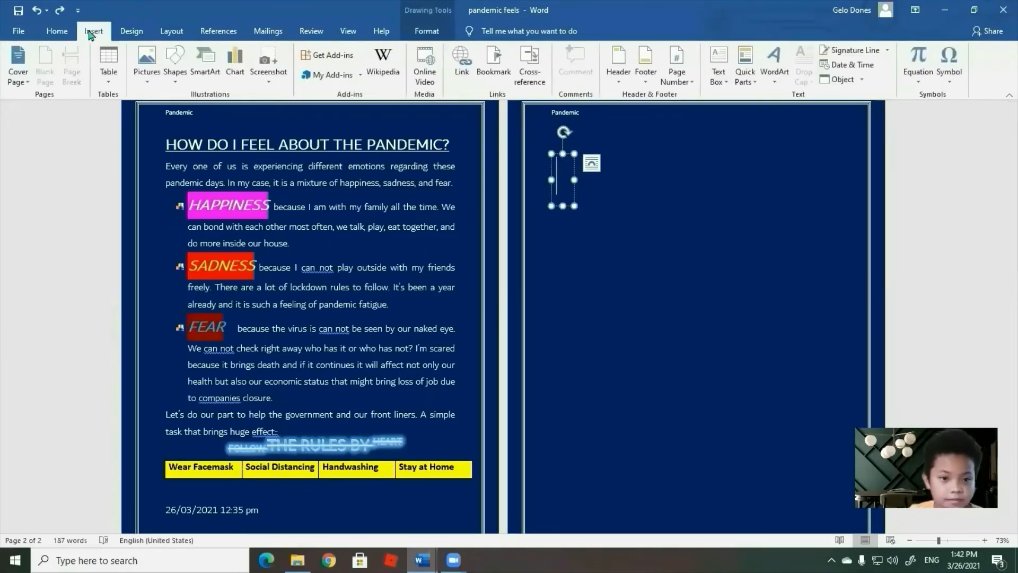
{"action": "left_click", "coordinate": [180, 65]}
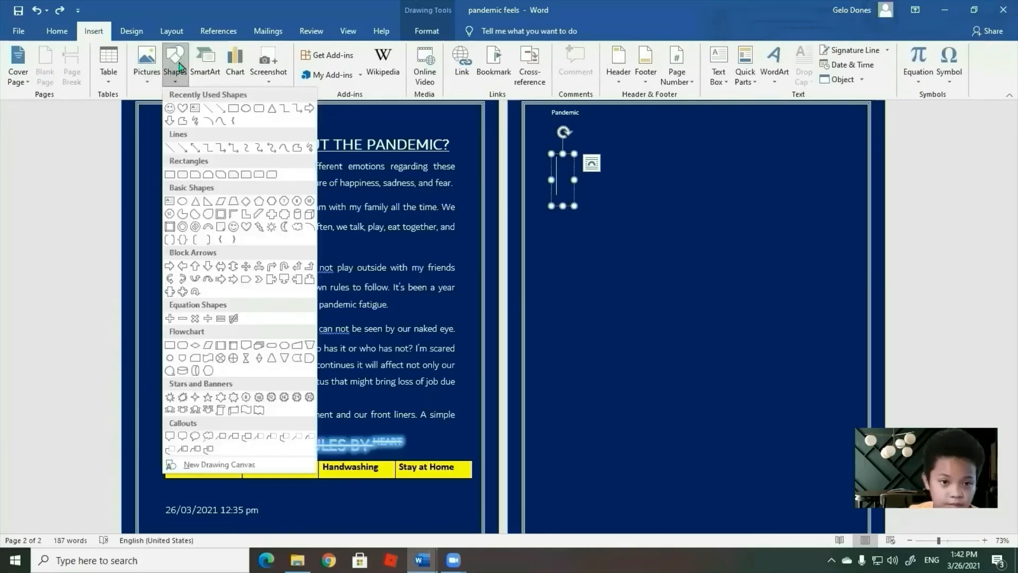
{"action": "left_click", "coordinate": [182, 108]}
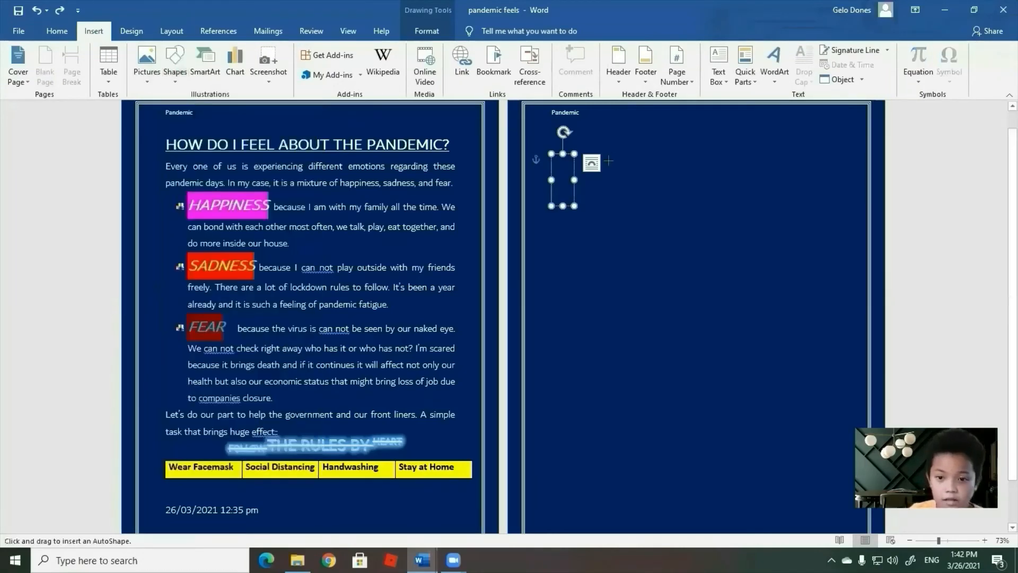
{"action": "left_click_drag", "start_coordinate": [609, 160], "coordinate": [648, 211]}
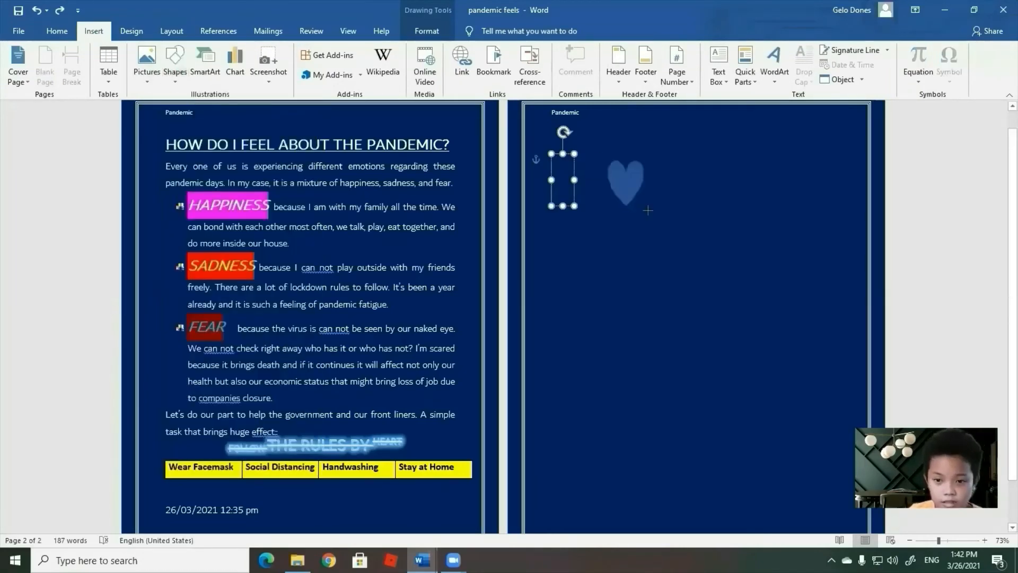
Draw a smiley face about 1.15" high and 1.14" wide beside the heart on the second page
{"action": "left_click", "coordinate": [93, 31]}
{"action": "left_click", "coordinate": [172, 66]}
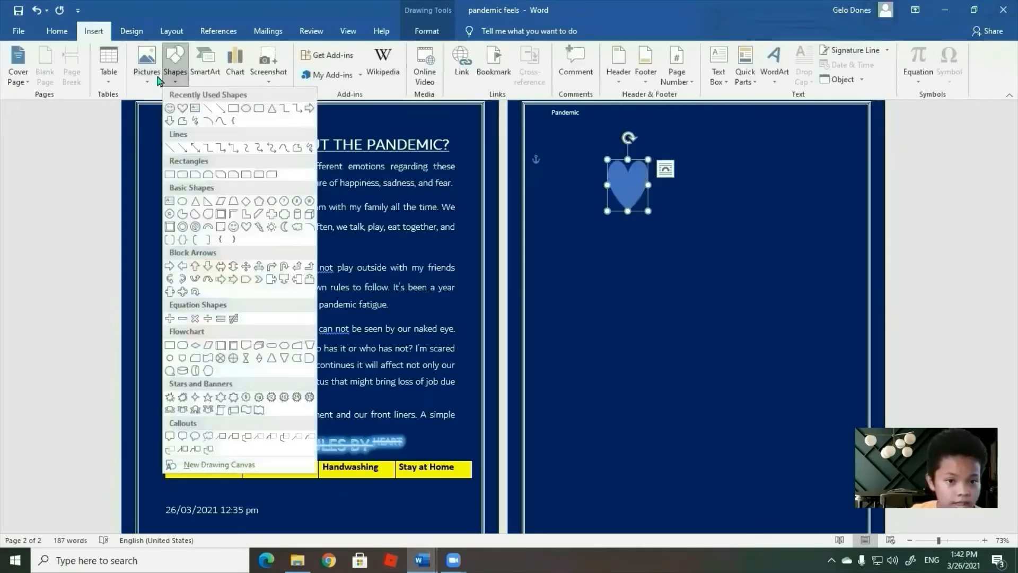
{"action": "left_click", "coordinate": [170, 108]}
{"action": "left_click_drag", "start_coordinate": [689, 170], "coordinate": [759, 236]}
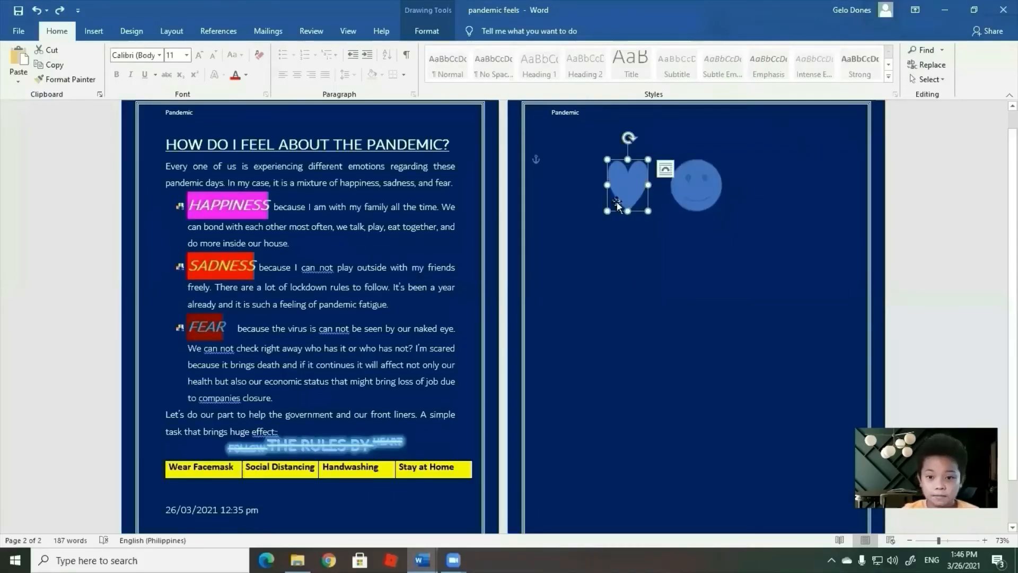
{"action": "key", "text": "Escape"}
Fill the heart with standard red and give it a standard yellow outline
{"action": "left_click", "coordinate": [634, 183]}
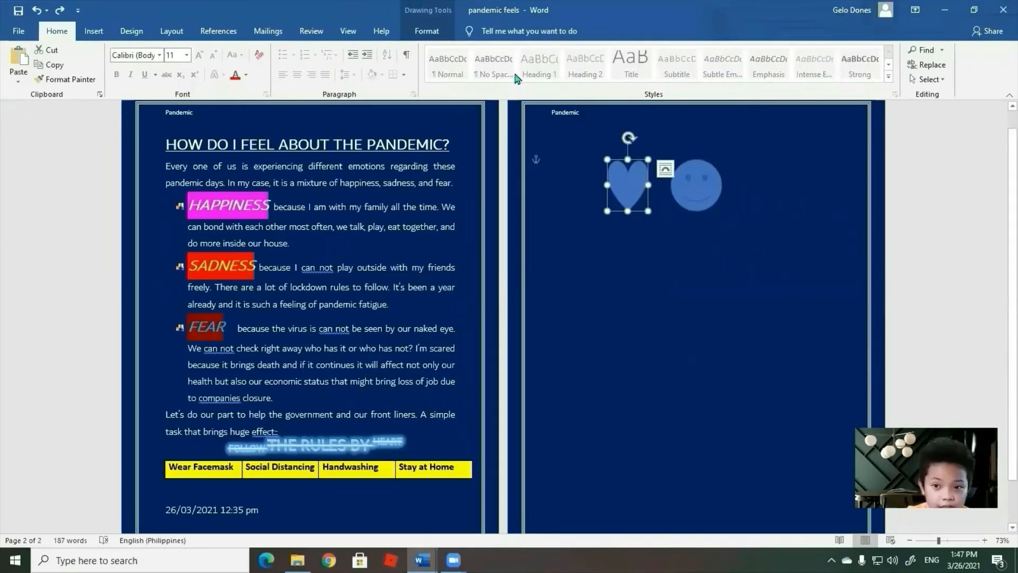
{"action": "left_click", "coordinate": [427, 31]}
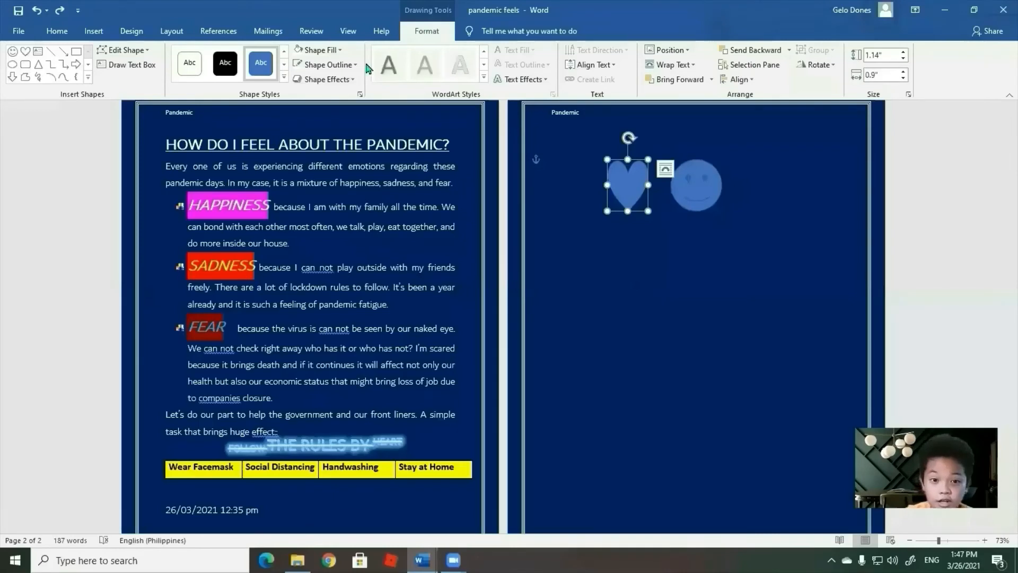
{"action": "left_click", "coordinate": [331, 53]}
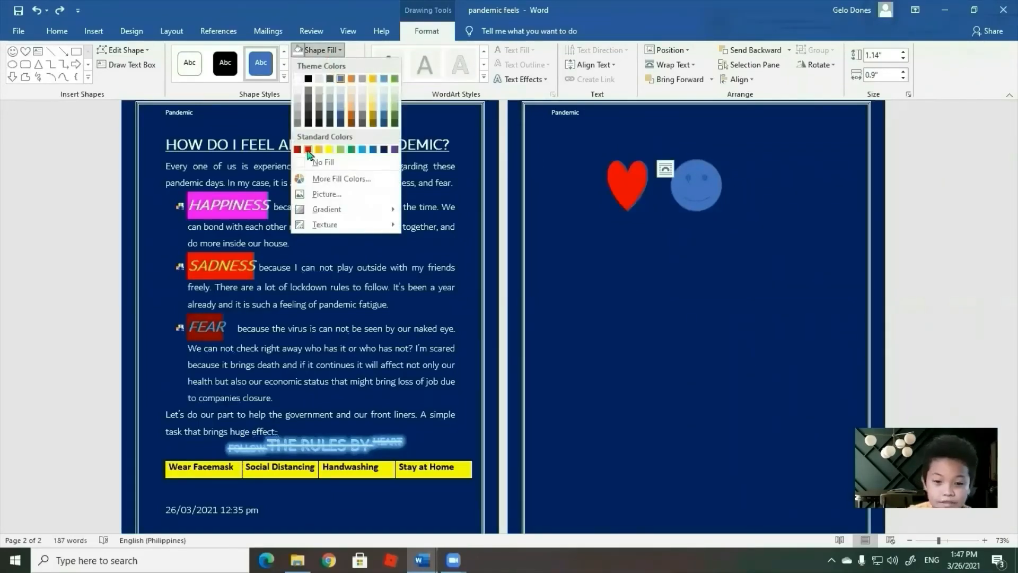
{"action": "left_click", "coordinate": [308, 150]}
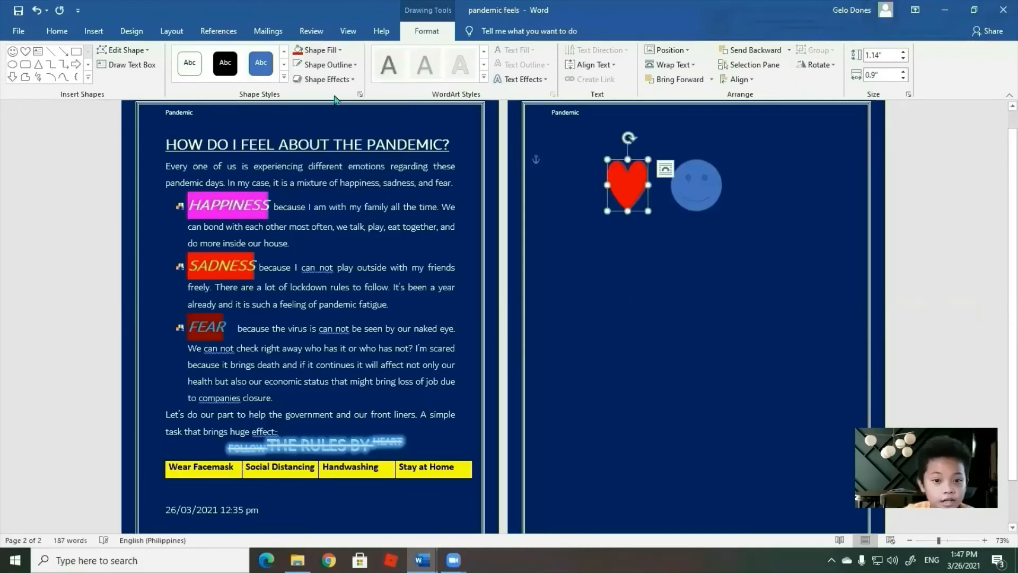
{"action": "left_click", "coordinate": [344, 67]}
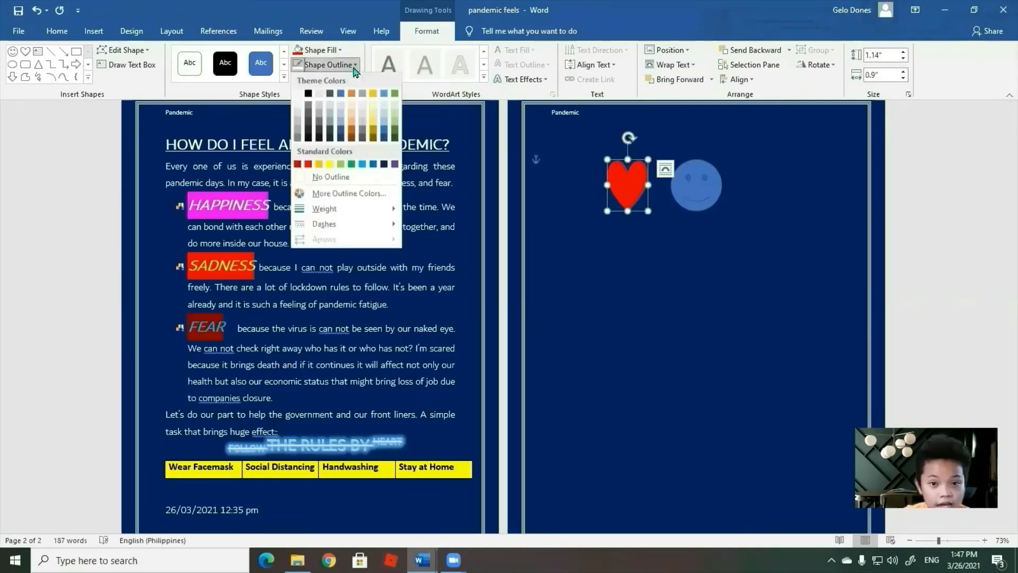
{"action": "left_click", "coordinate": [329, 165]}
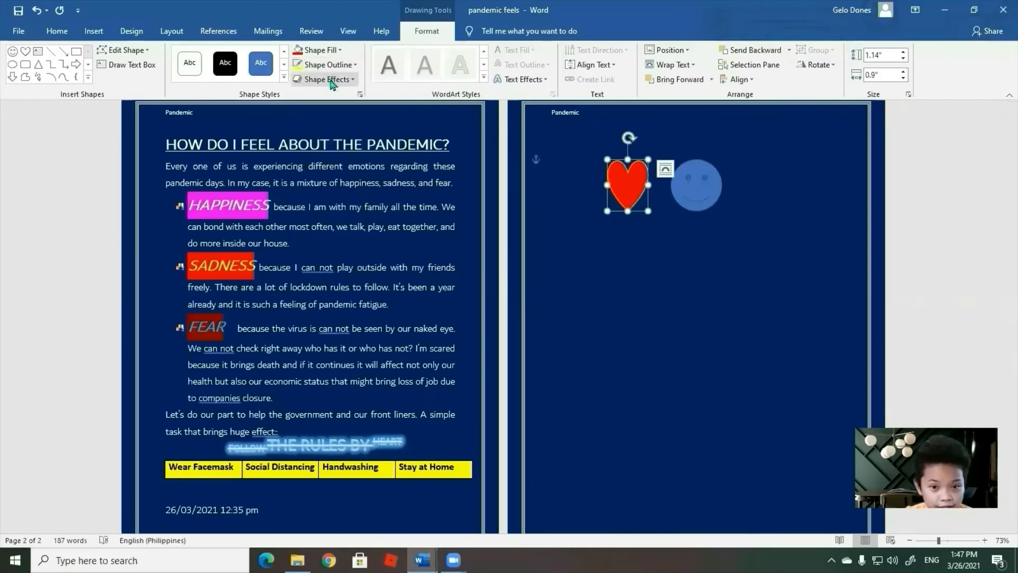
Apply the third reflection variation in the second row to the heart
{"action": "left_click", "coordinate": [340, 82]}
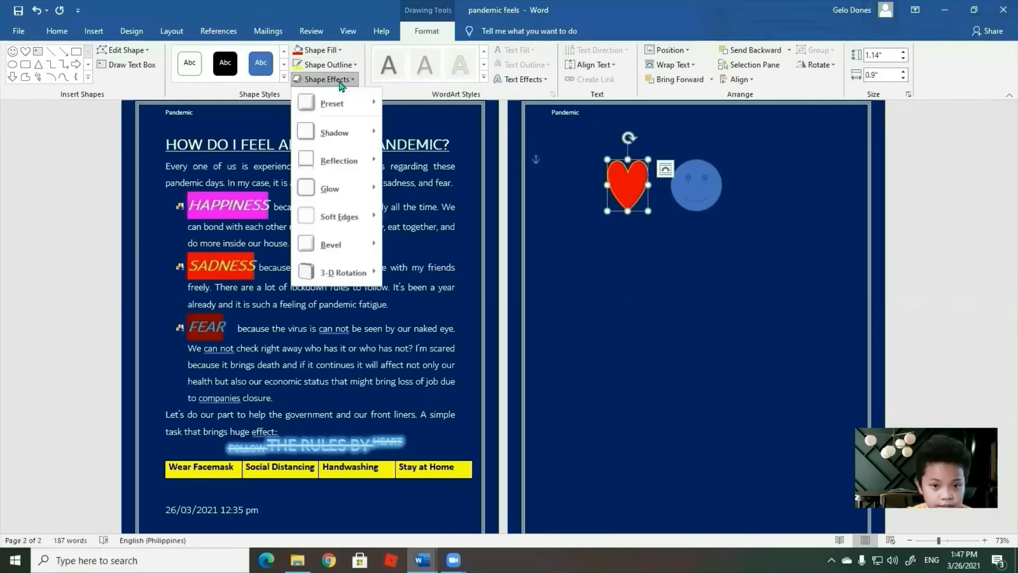
{"action": "mouse_move", "coordinate": [356, 175]}
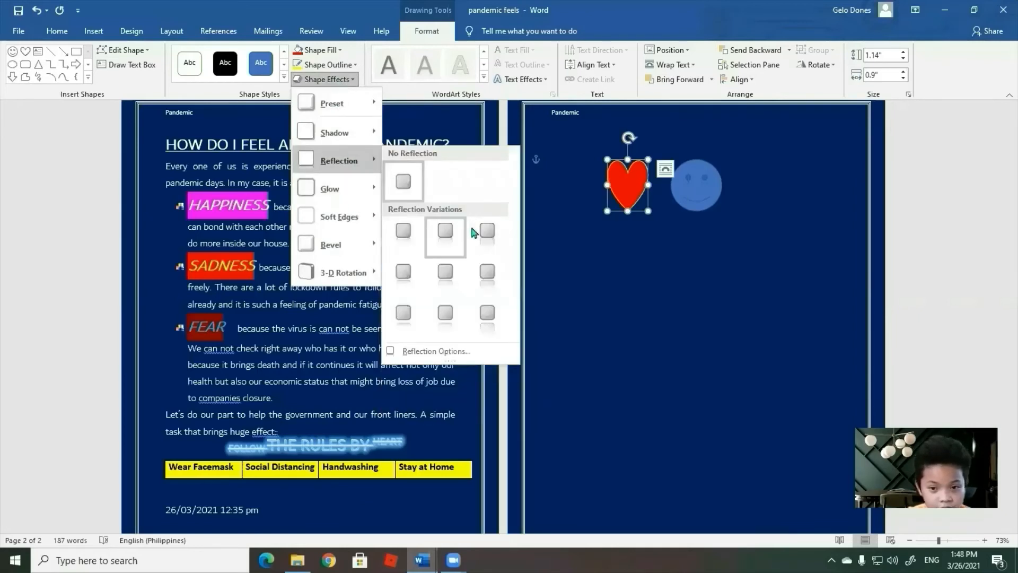
{"action": "left_click", "coordinate": [488, 274]}
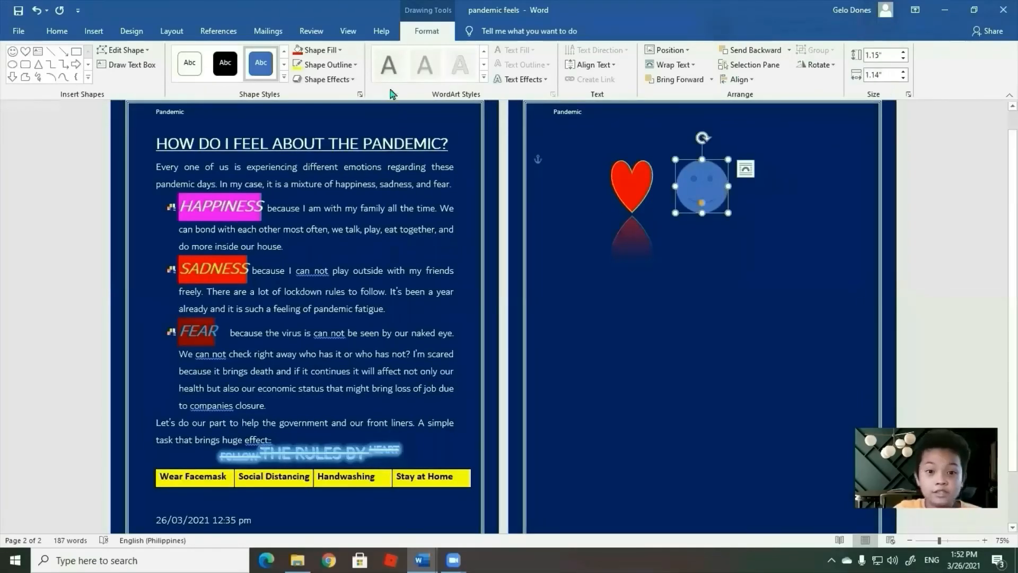
Fill the smiley face with standard yellow
{"action": "left_click", "coordinate": [322, 49]}
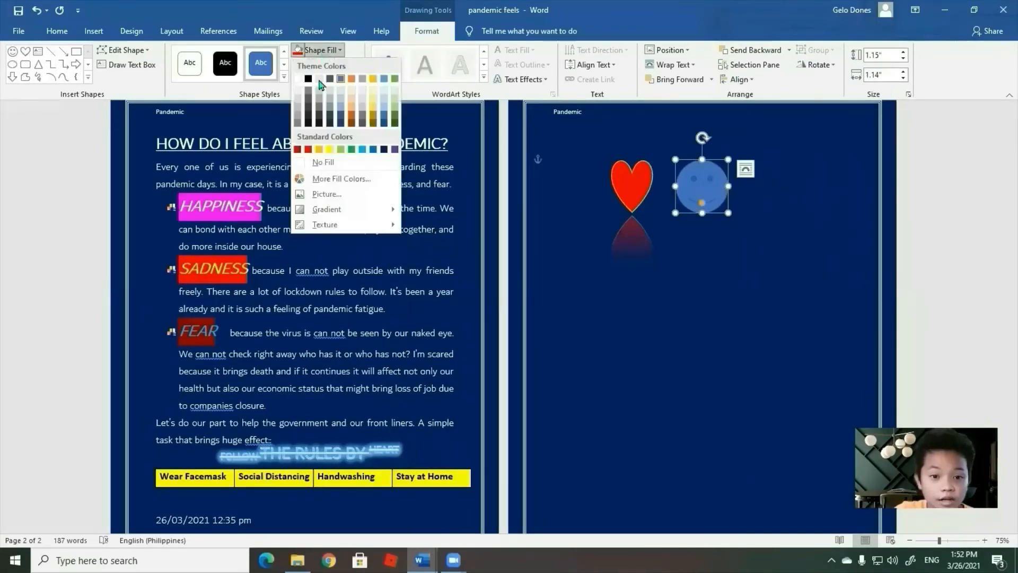
{"action": "left_click", "coordinate": [331, 148]}
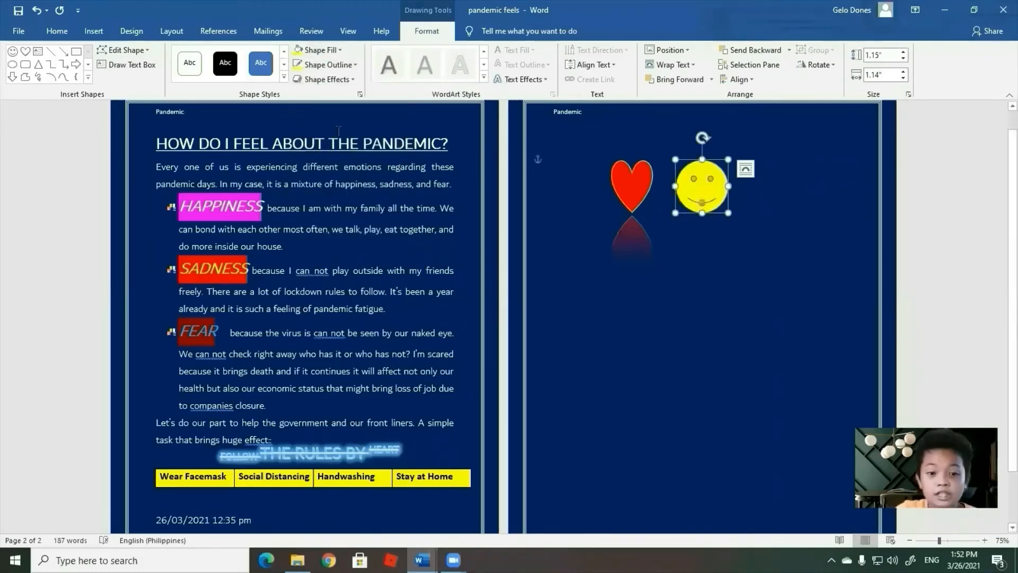